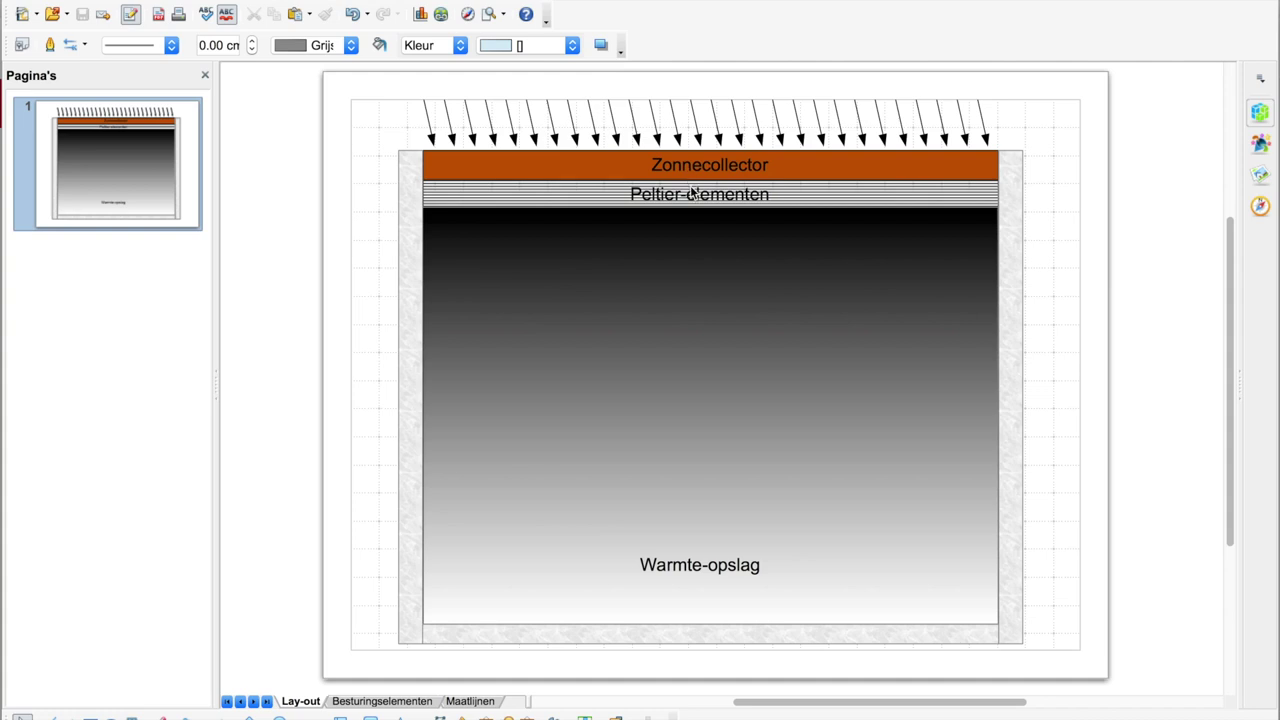
- Open the Venster menu over the lo-tech-solar.odg collector diagram to list the open documents
{"action": "left_click", "coordinate": [580, 0]}
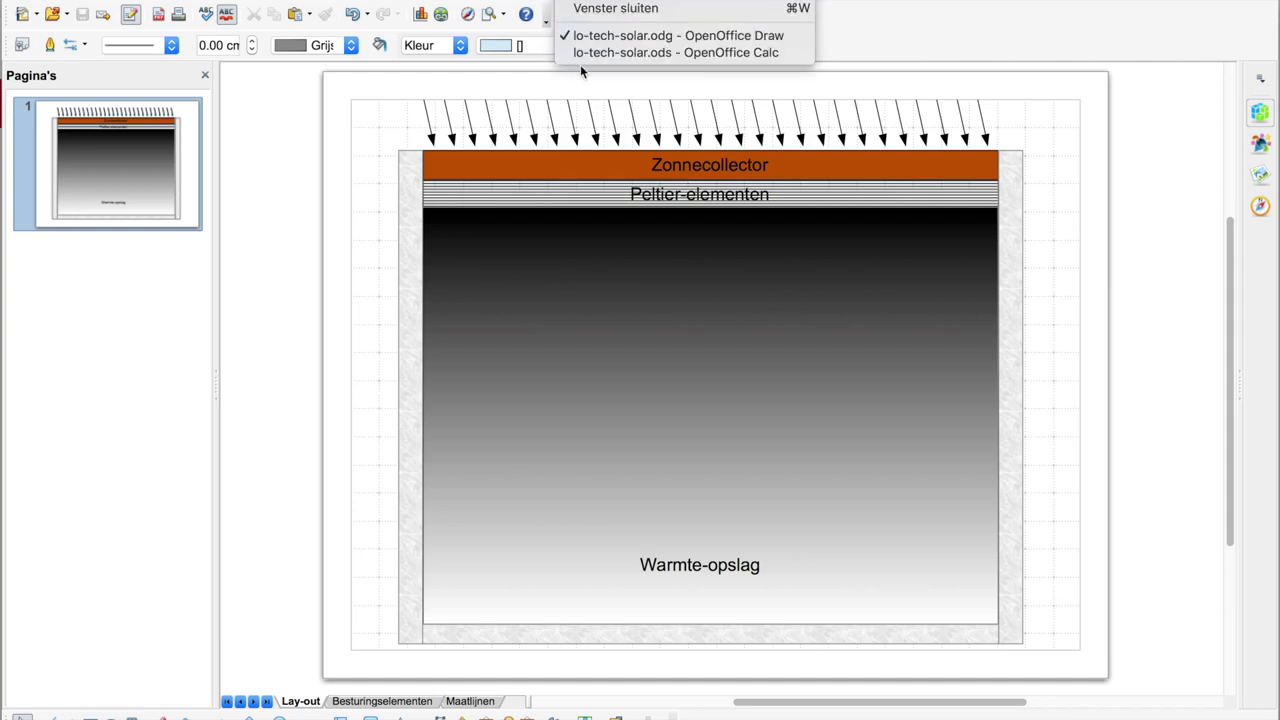
- Bring lo-tech-solar.ods to the front, review A2–C2, confirm D2's =A2*B2*C2, then select E2
{"action": "left_click", "coordinate": [585, 53]}
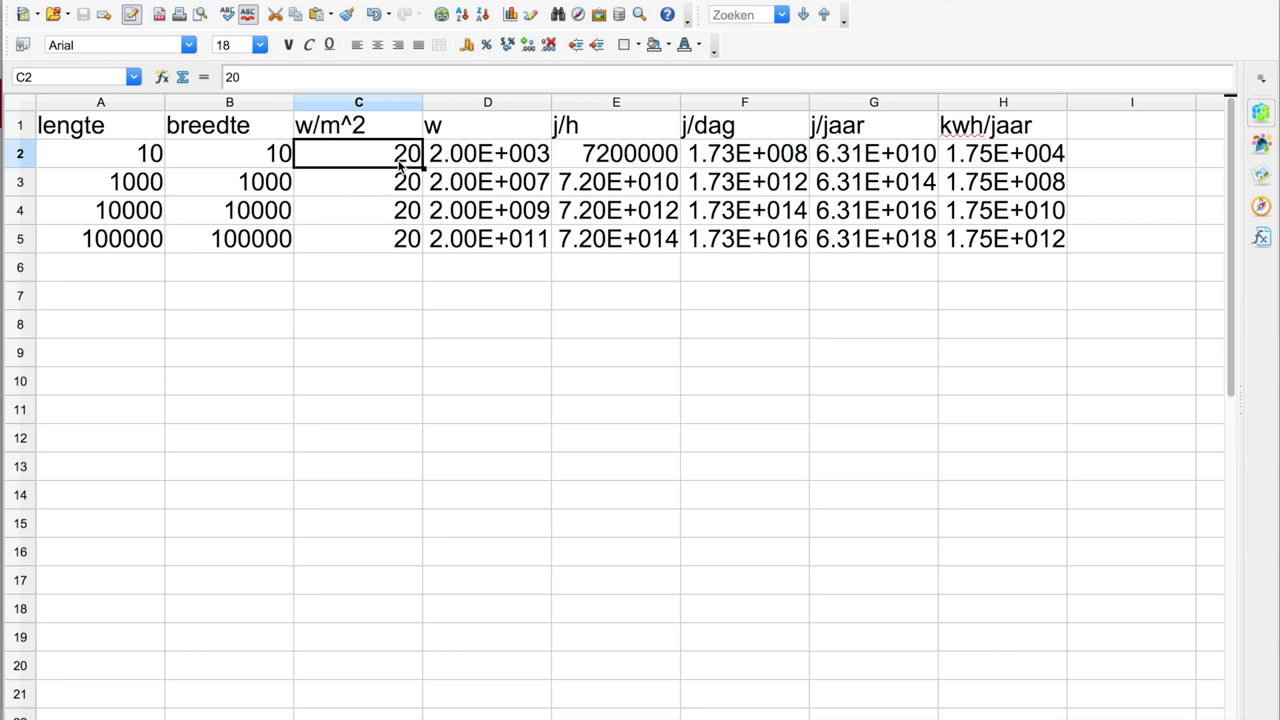
{"action": "key", "text": "Left"}
{"action": "key", "text": "Left"}
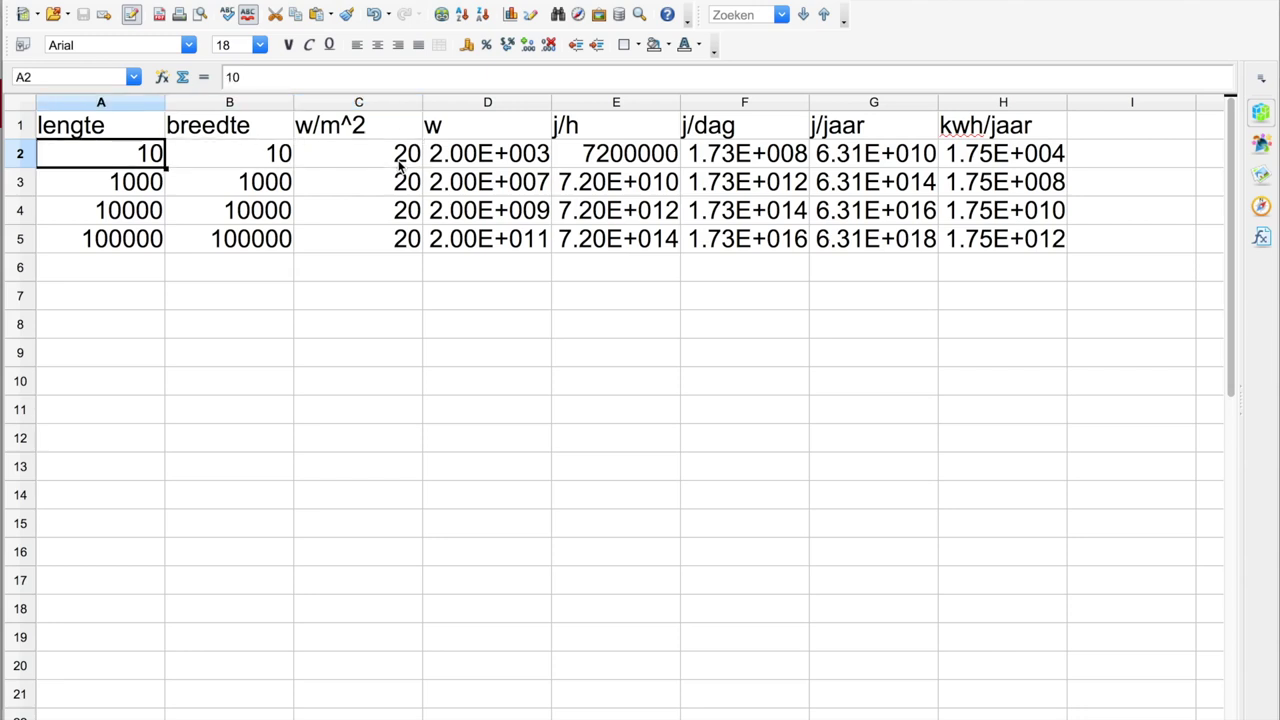
{"action": "key", "text": "Right"}
{"action": "key", "text": "Right"}
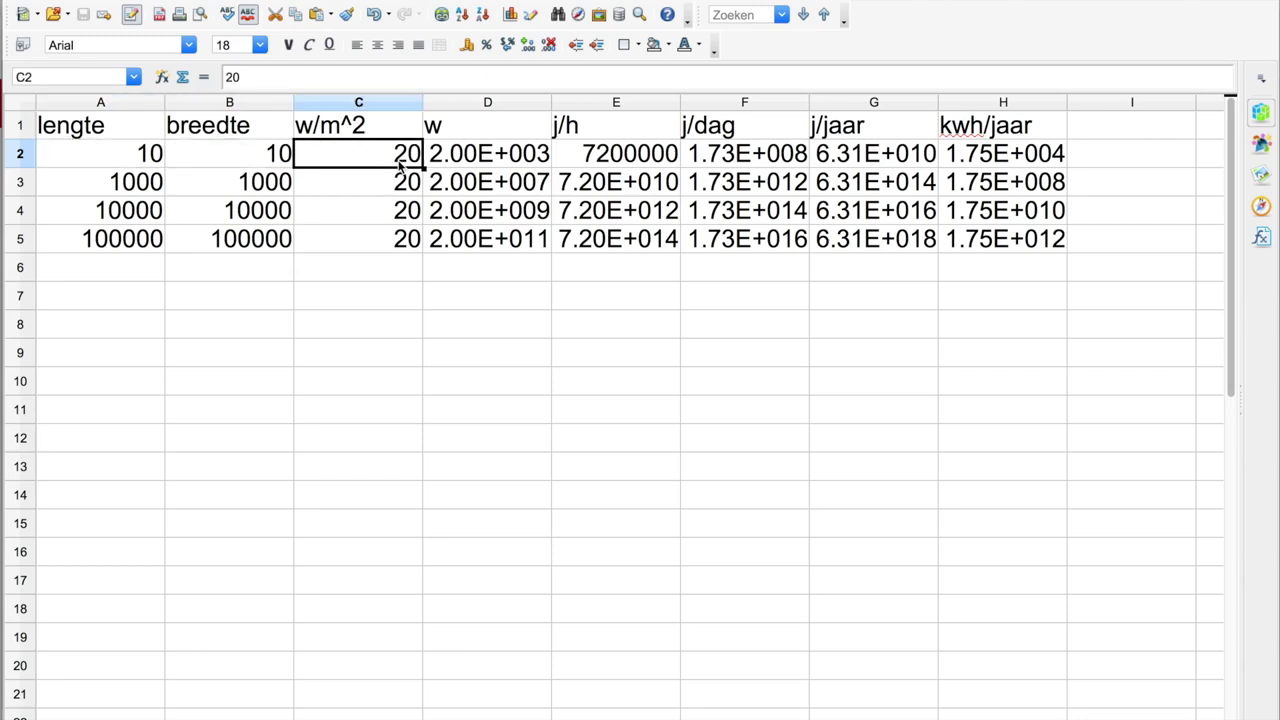
{"action": "key", "text": "Right"}
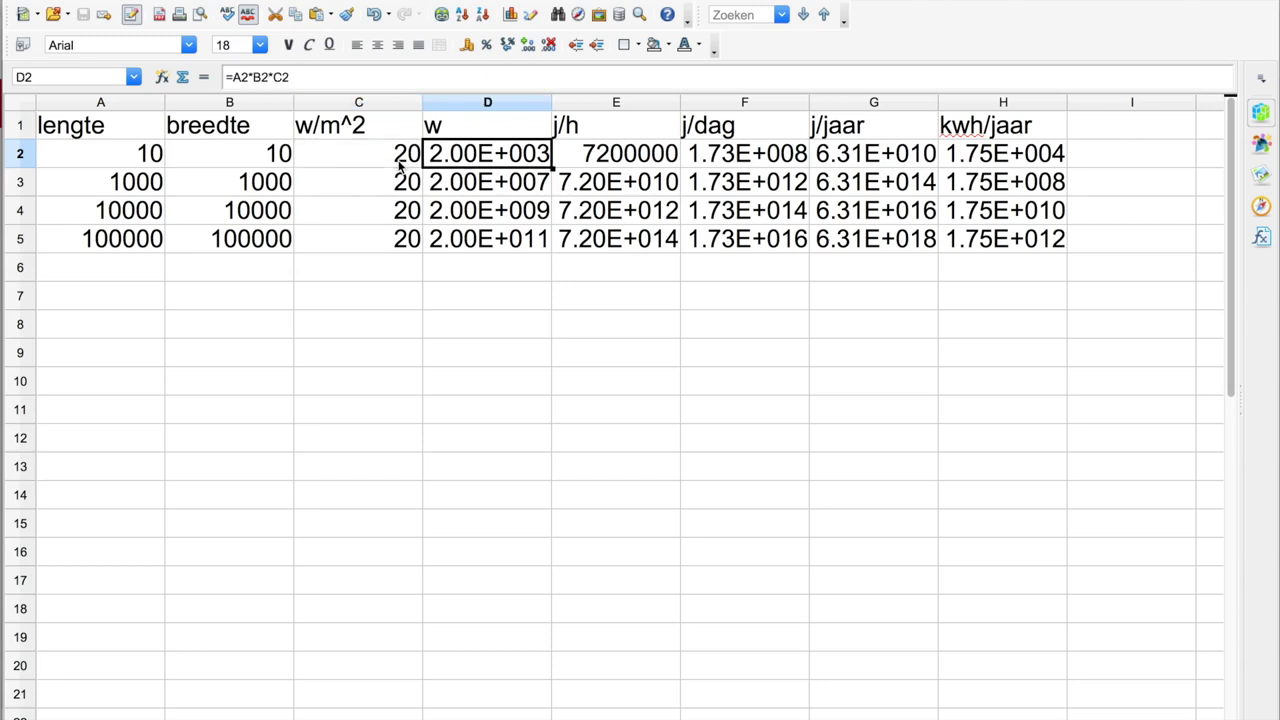
{"action": "left_click", "coordinate": [306, 78]}
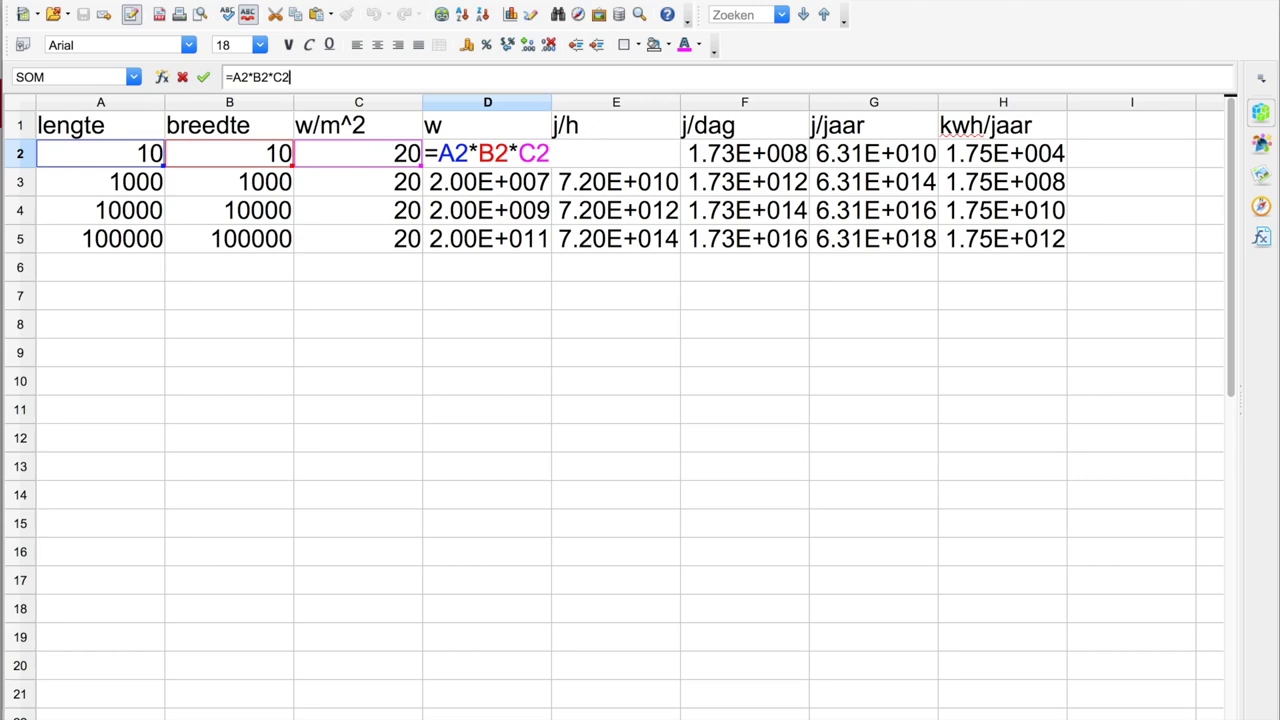
{"action": "key", "text": "Return"}
{"action": "left_click", "coordinate": [487, 153]}
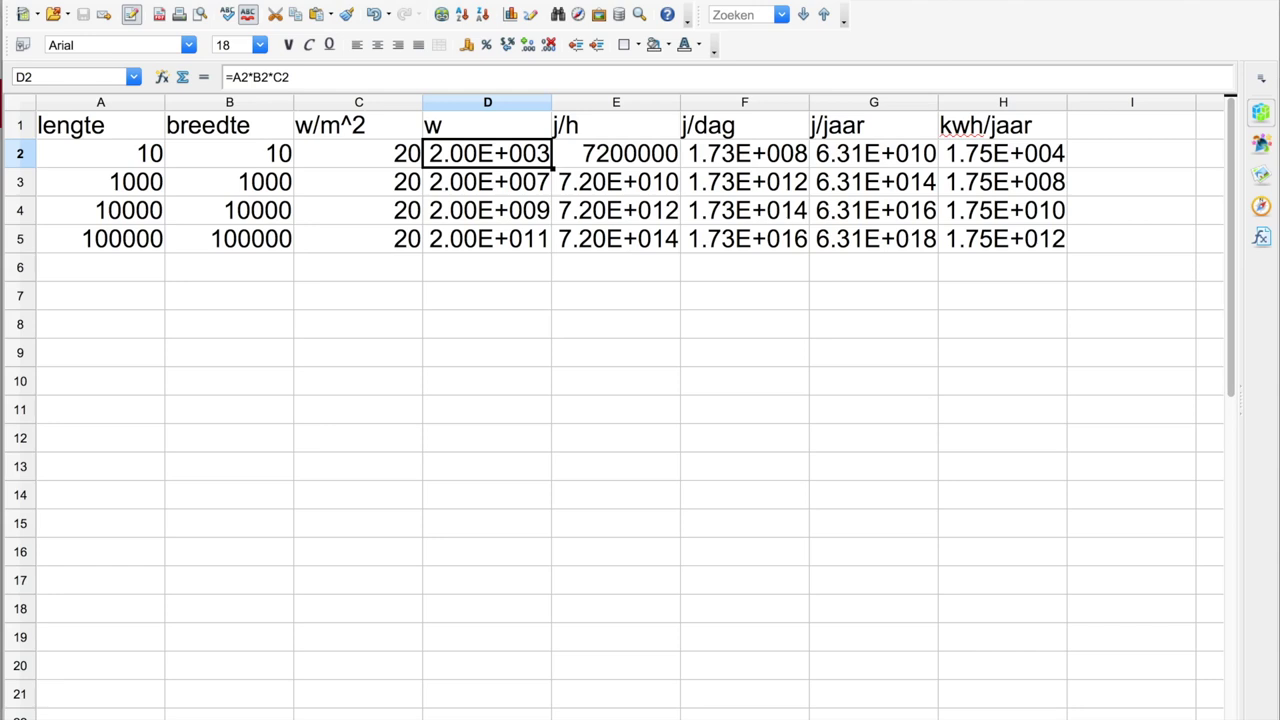
{"action": "left_click", "coordinate": [616, 153]}
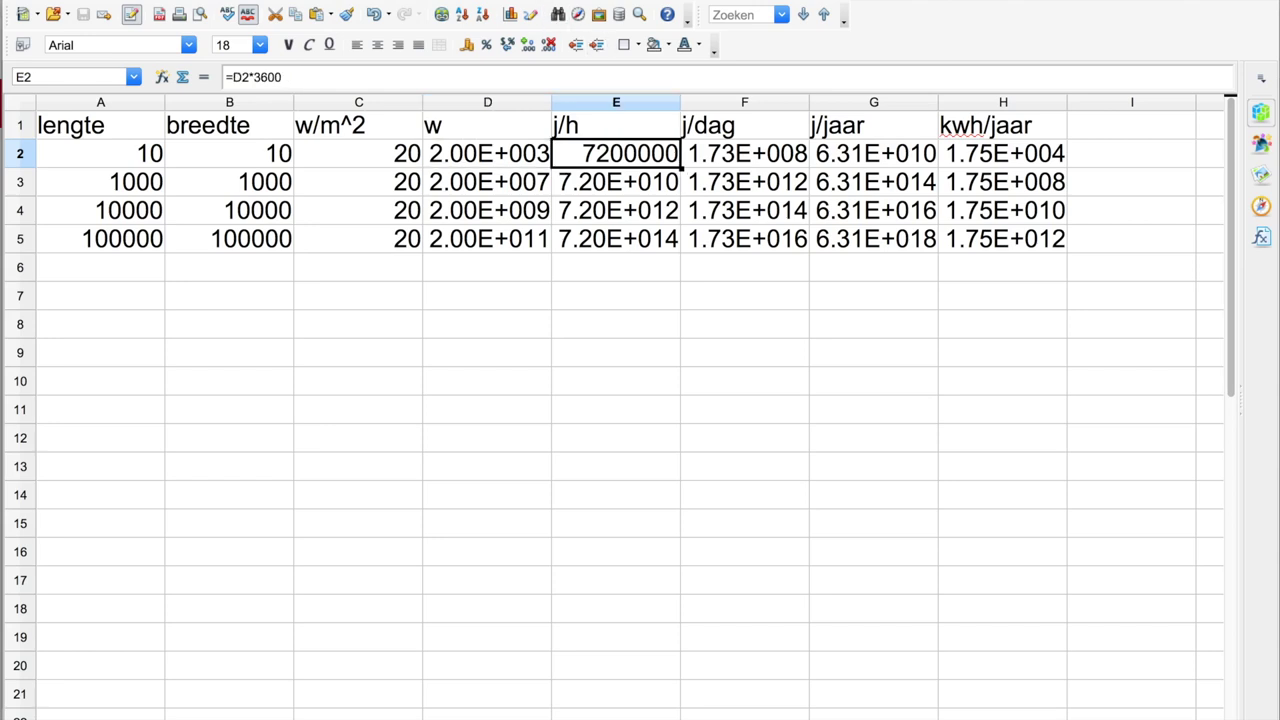
- Format E2 as Wetenschappelijk (scientific) so it reads 7.20E+006
{"action": "left_click", "coordinate": [400, 0]}
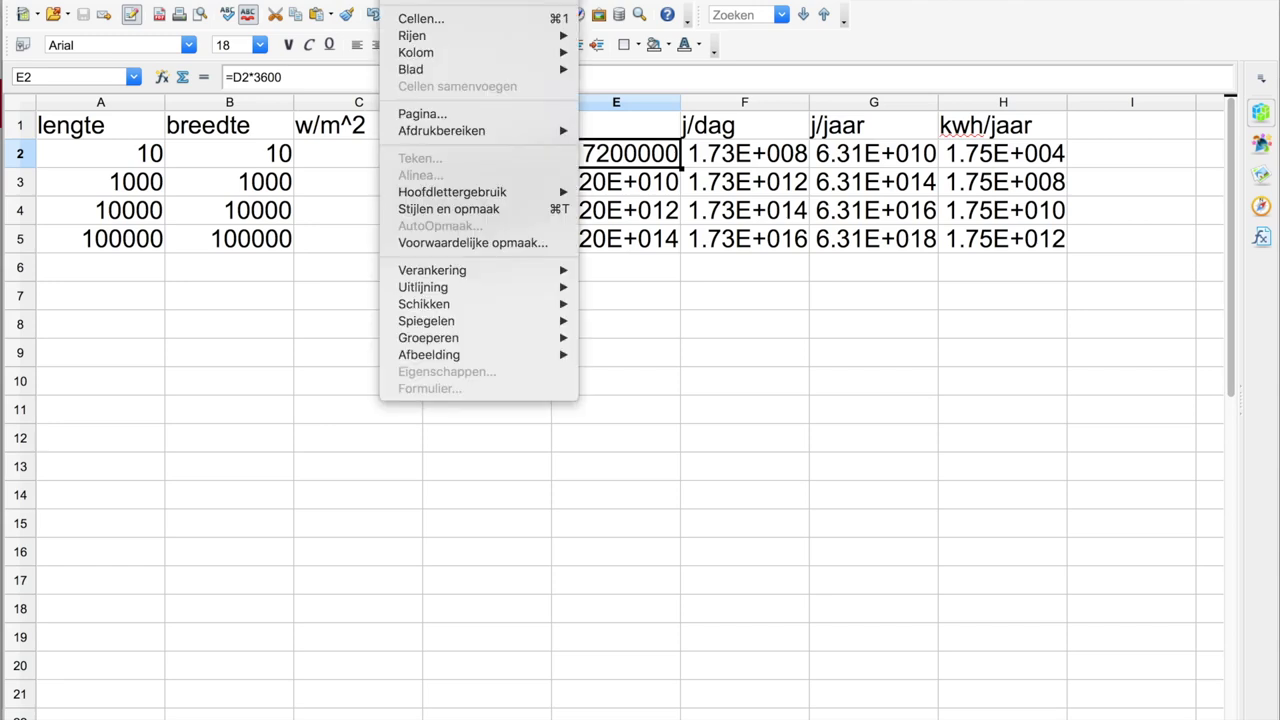
{"action": "left_click", "coordinate": [420, 20]}
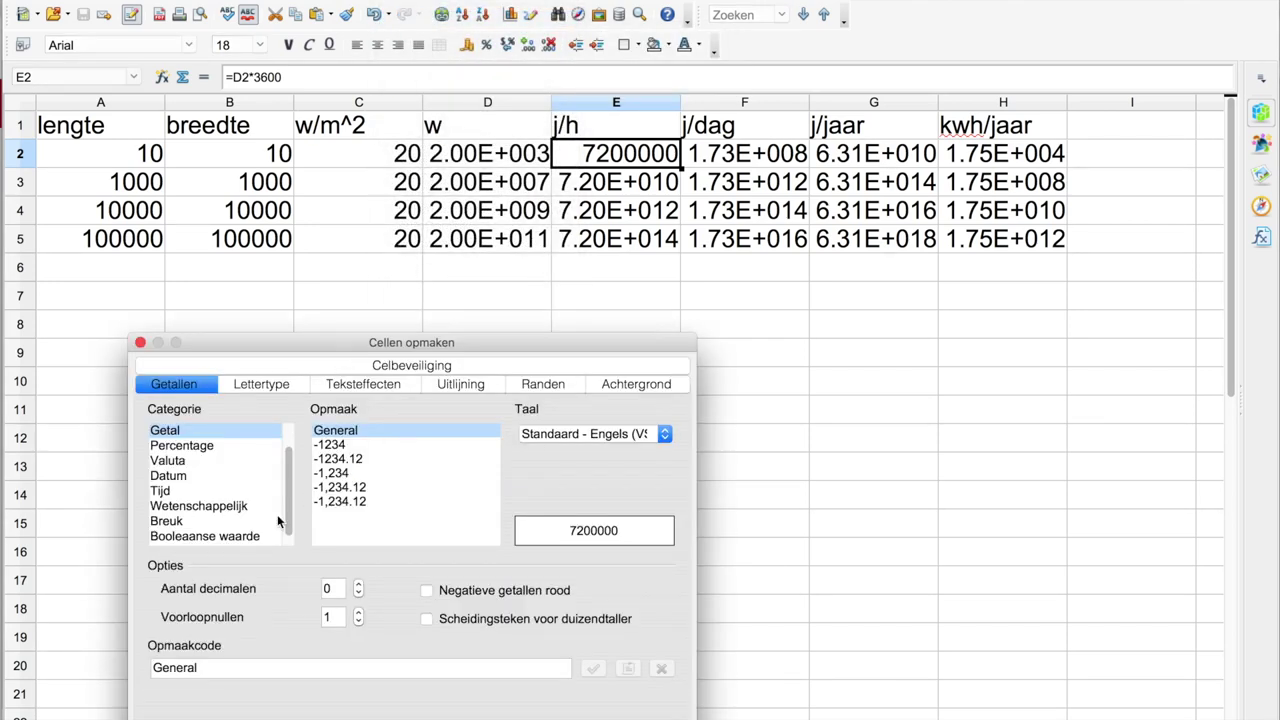
{"action": "left_click", "coordinate": [229, 508]}
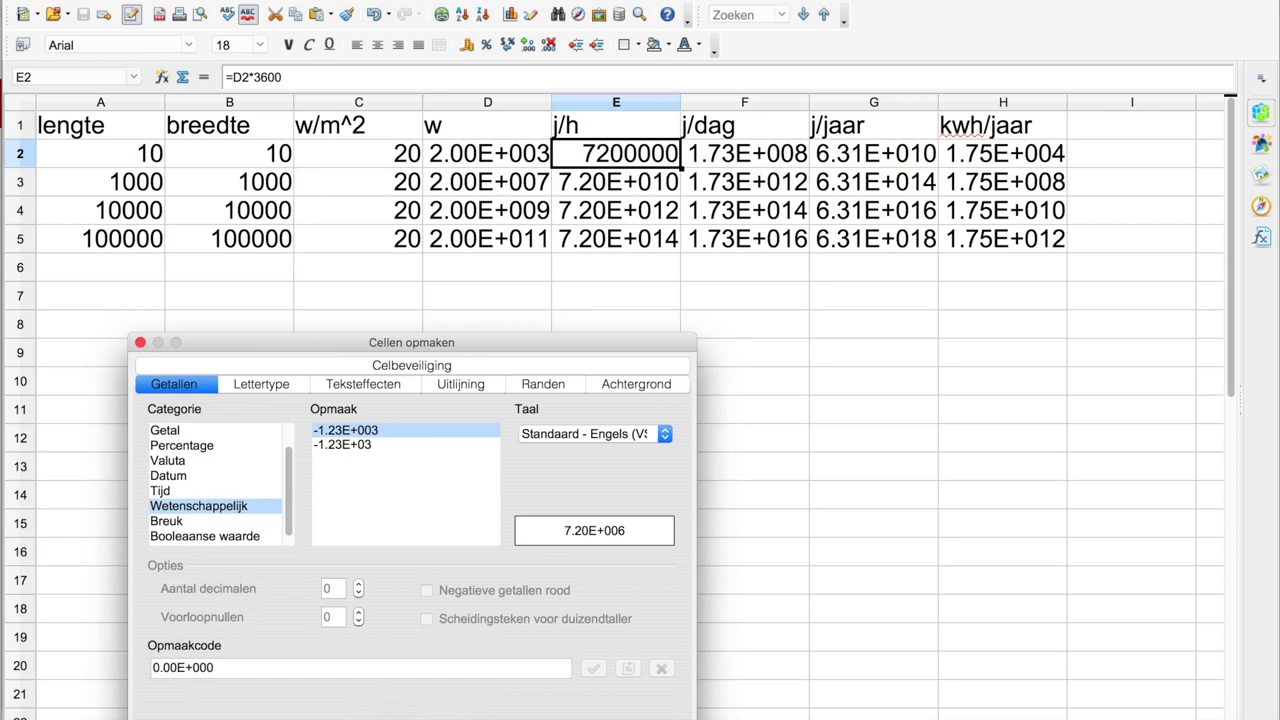
{"action": "key", "text": "Return"}
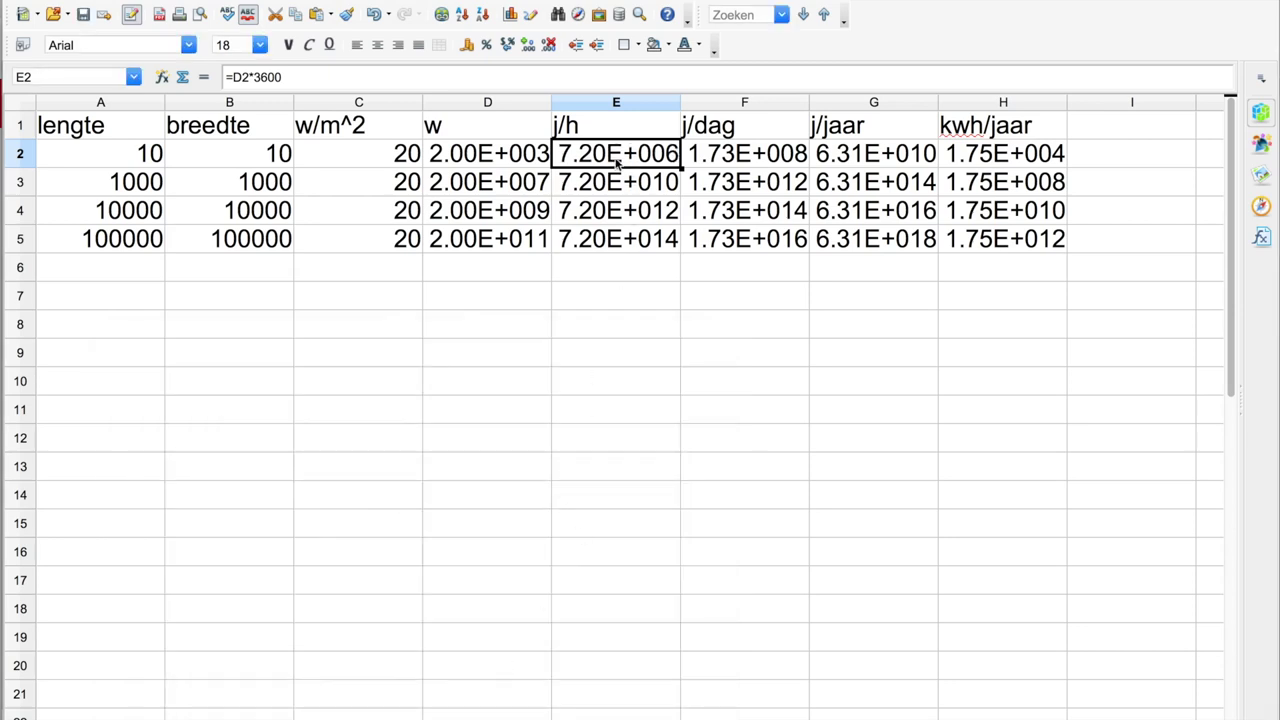
- Check E2's formula =D2*3600 unchanged, then move on to the j/dag value in F2
{"action": "left_click", "coordinate": [372, 80]}
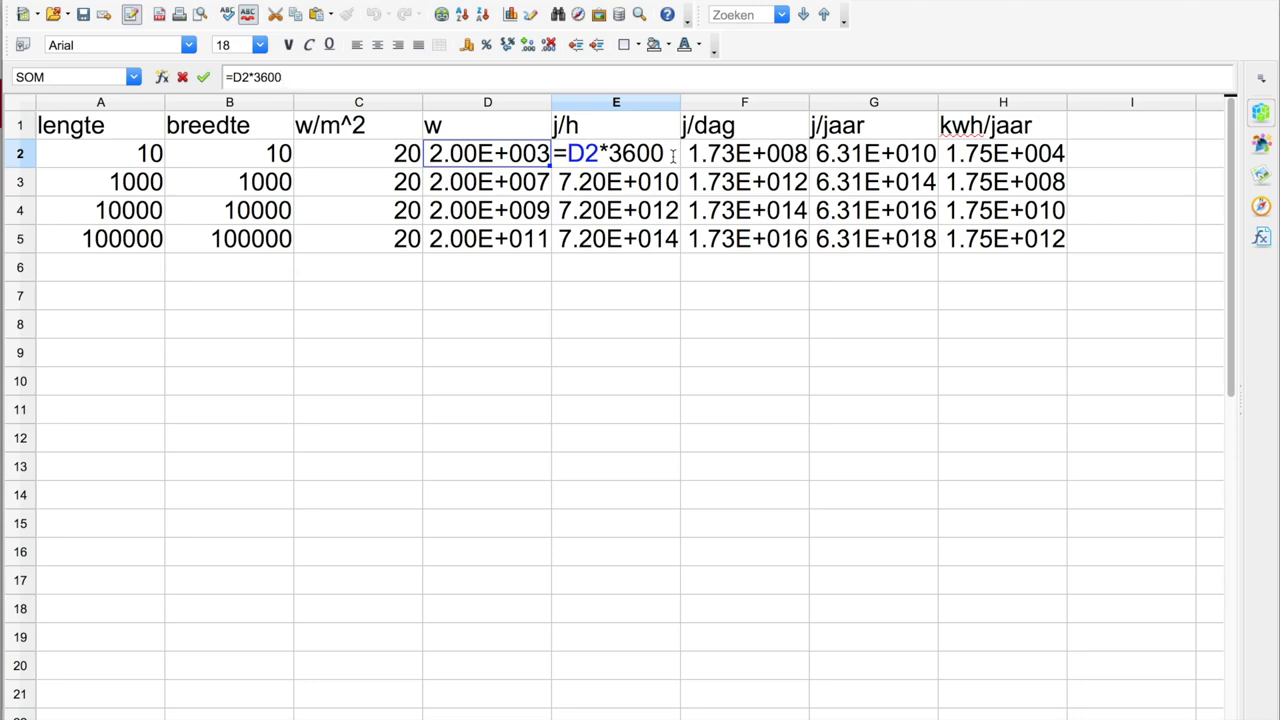
{"action": "key", "text": "Return"}
{"action": "left_click", "coordinate": [675, 154]}
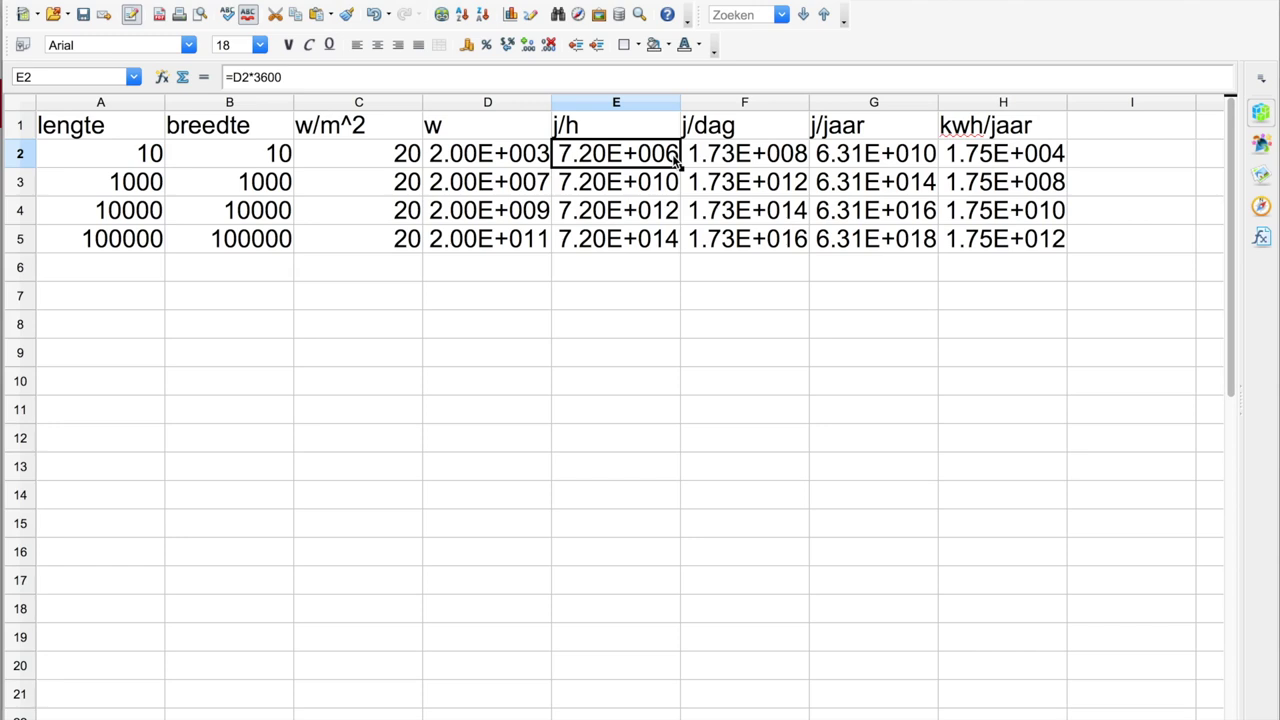
{"action": "key", "text": "Right"}
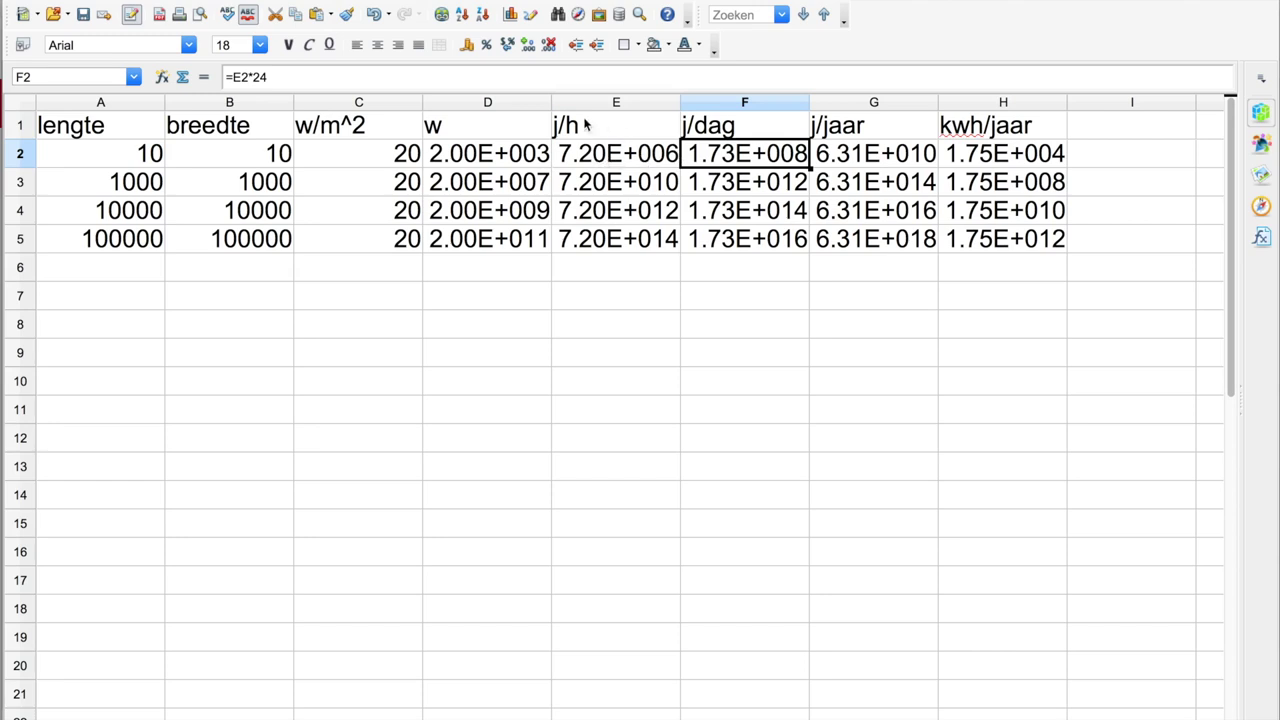
{"action": "left_click", "coordinate": [455, 77]}
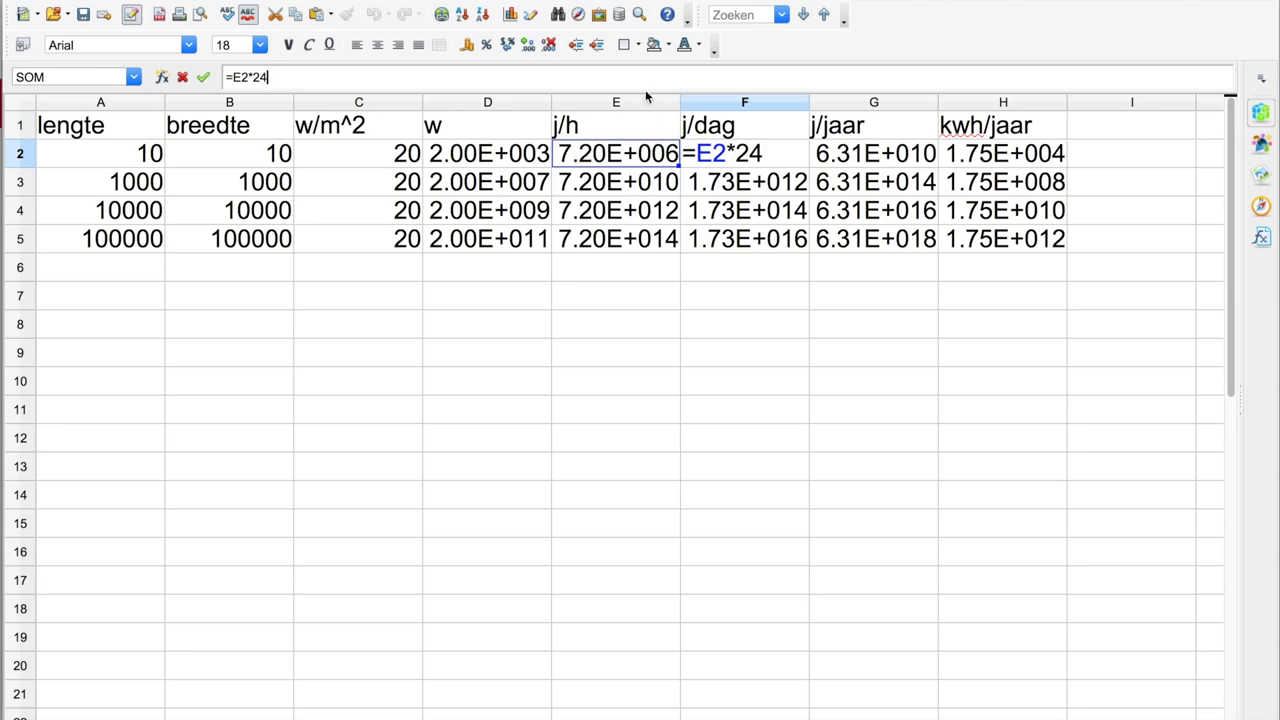
{"action": "key", "text": "Return"}
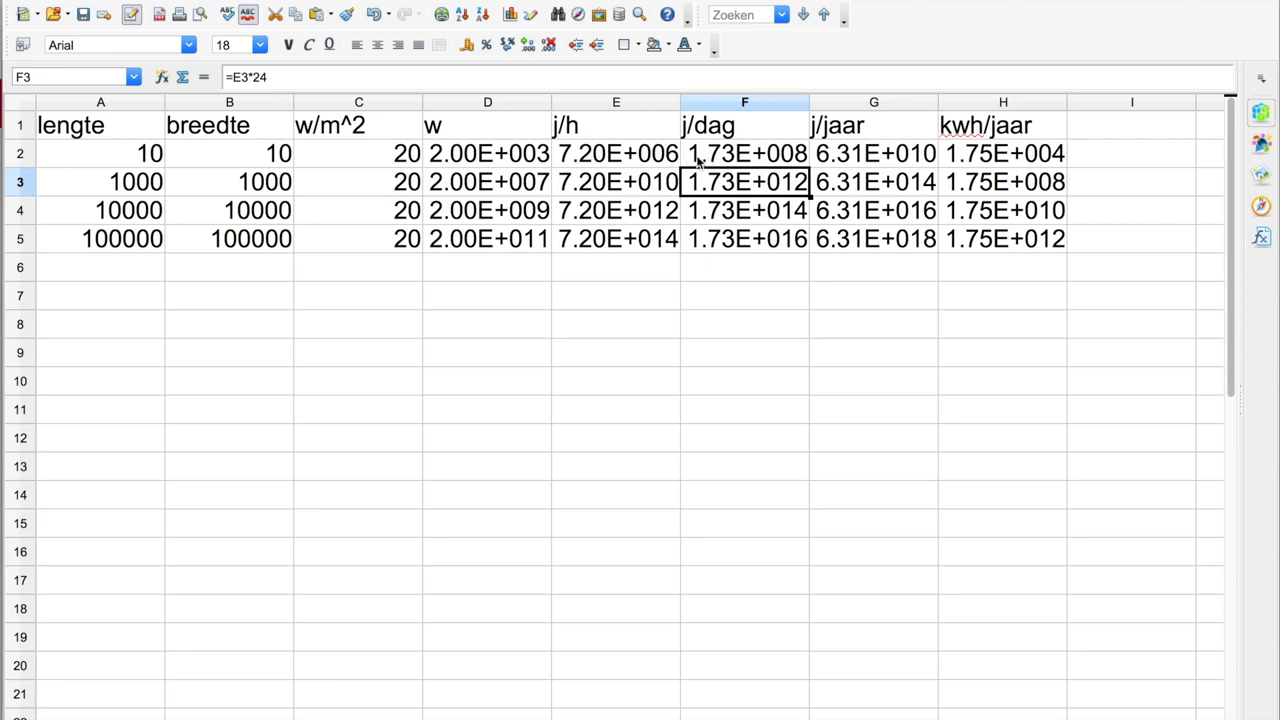
{"action": "left_click", "coordinate": [770, 156]}
{"action": "key", "text": "Right"}
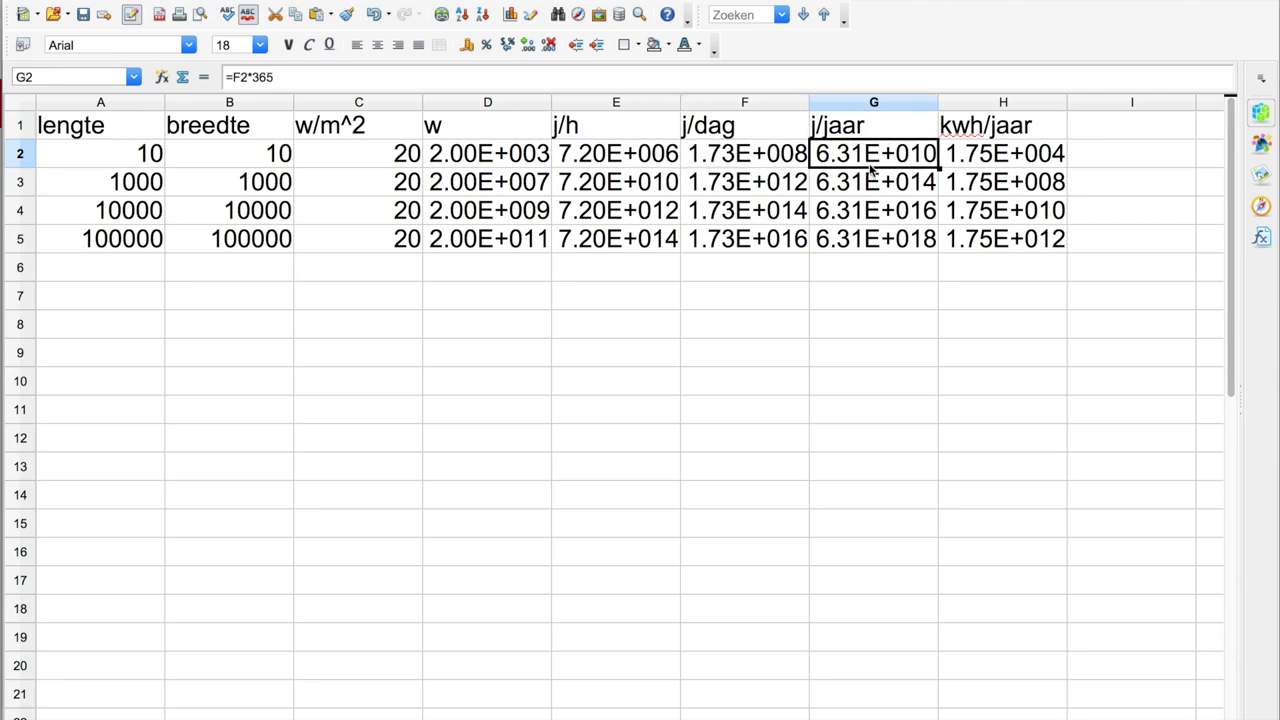
{"action": "key", "text": "F2"}
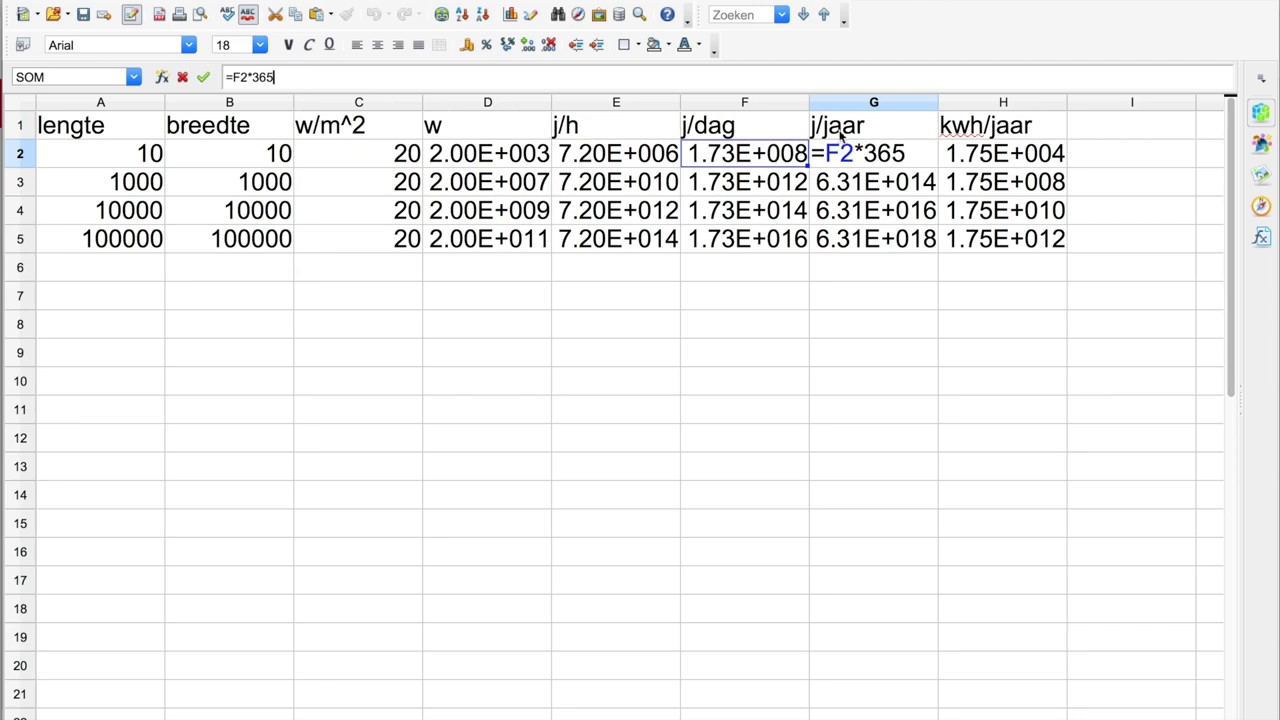
{"action": "key", "text": "Return"}
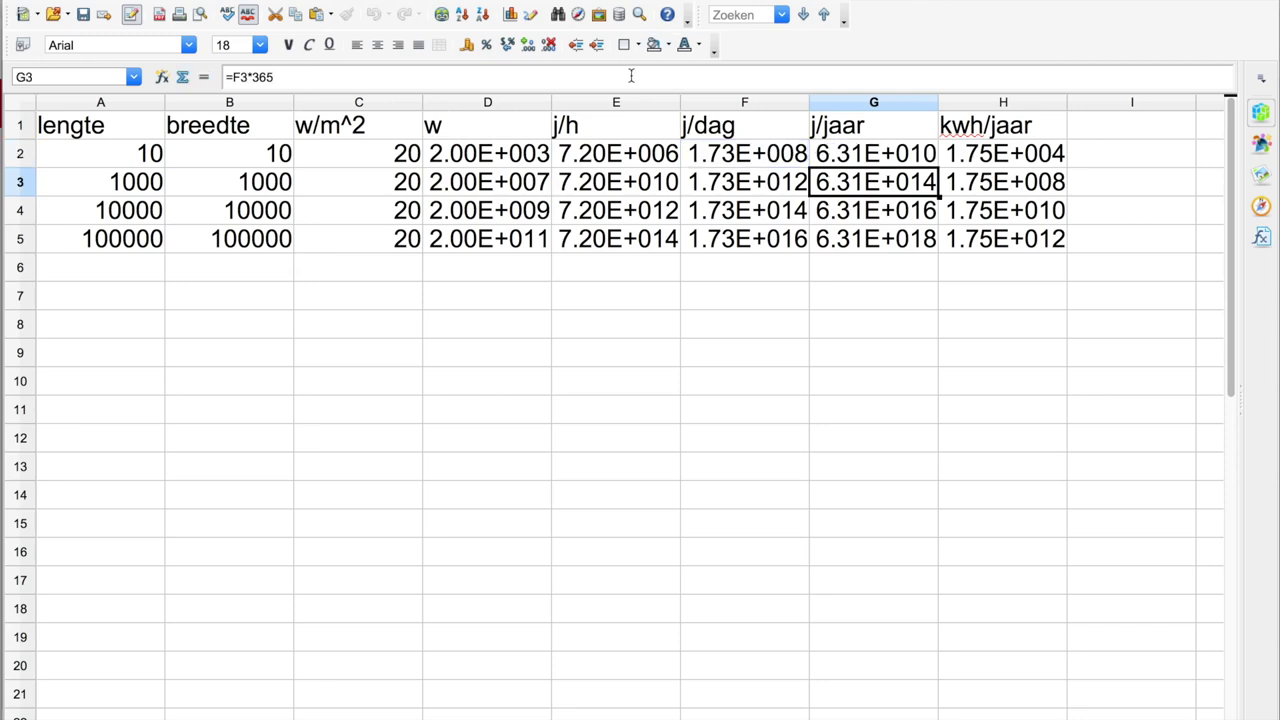
{"action": "key", "text": "Up"}
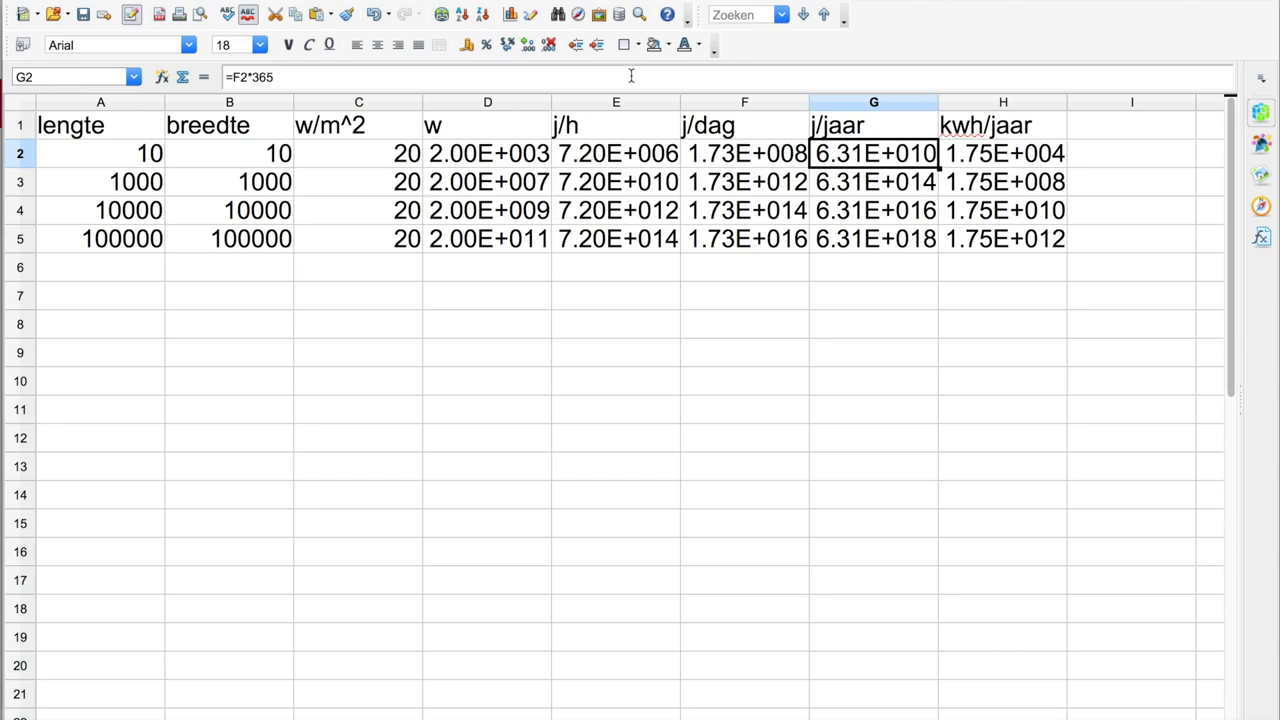
{"action": "key", "text": "Right"}
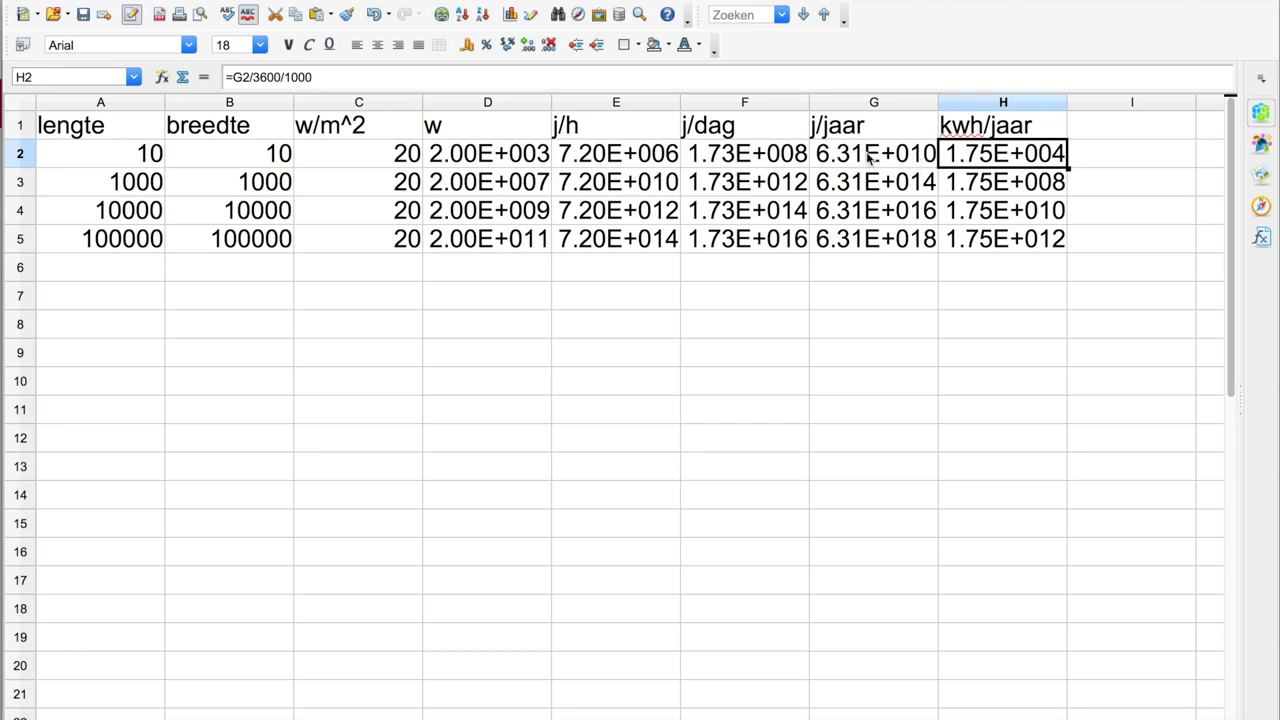
- Confirm H2's =G2/3600/1000 formula, then switch to Google Chrome and open a new tab
{"action": "left_click", "coordinate": [463, 76]}
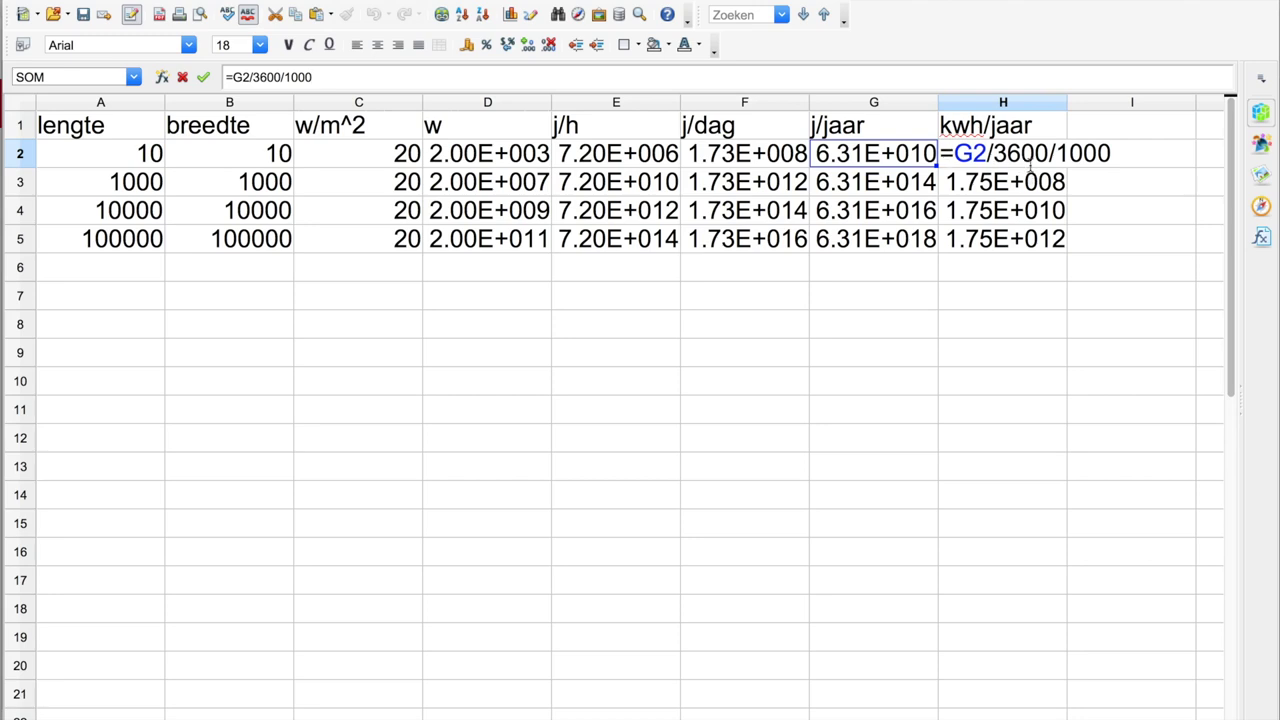
{"action": "key", "text": "Return"}
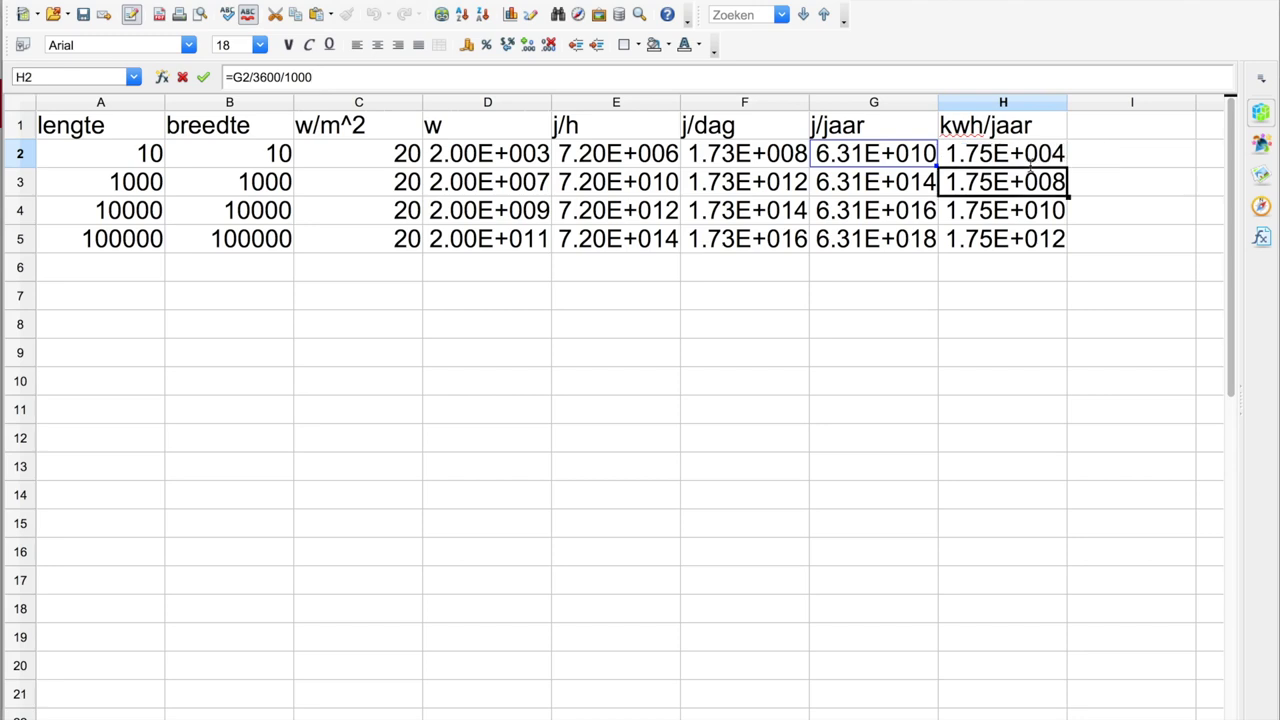
{"action": "key", "text": "Up"}
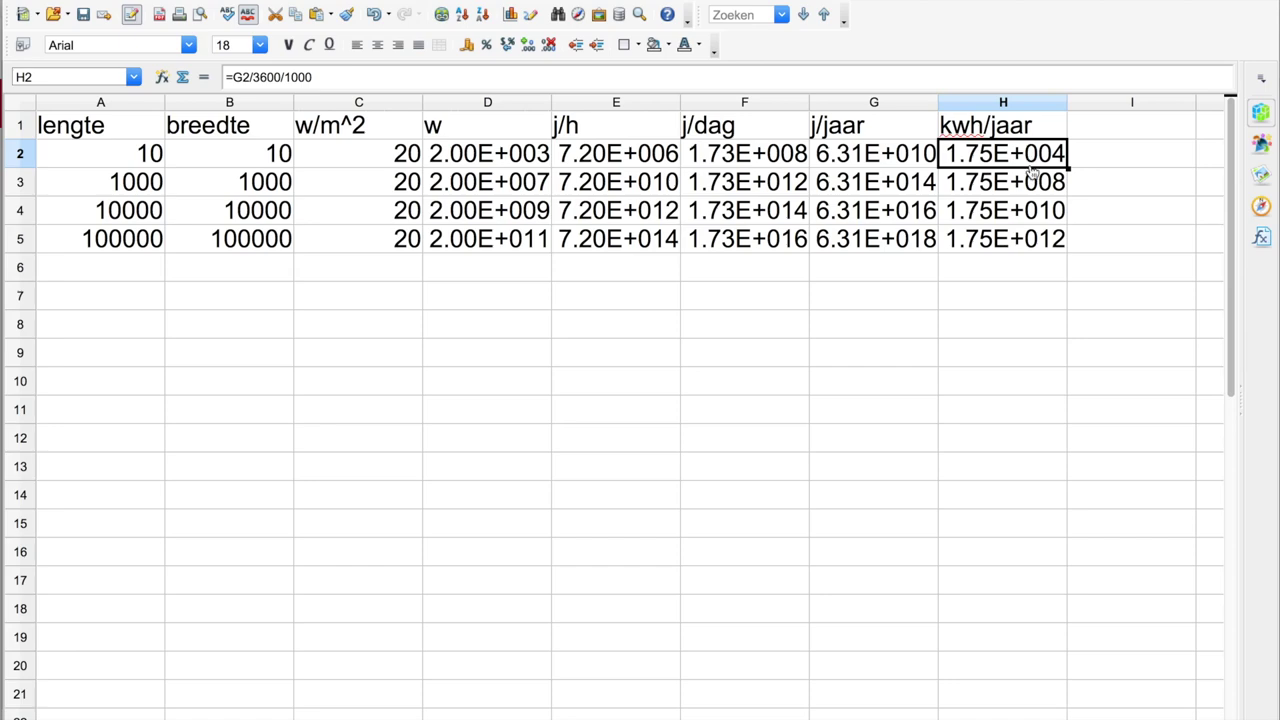
{"action": "key", "text": "super+Tab"}
{"action": "key", "text": "super+t"}
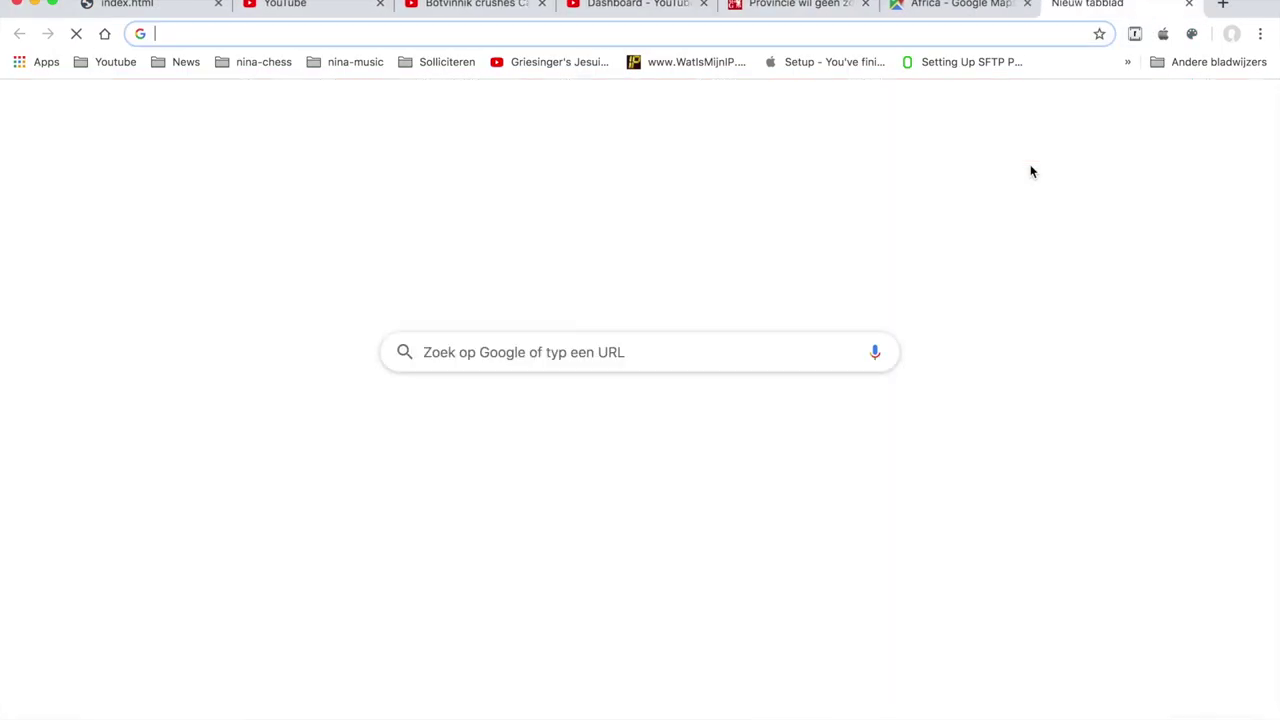
- Load slimmemeterportal.nl and log in with the saved e-mail address and the account password
{"action": "type", "text": "s"}
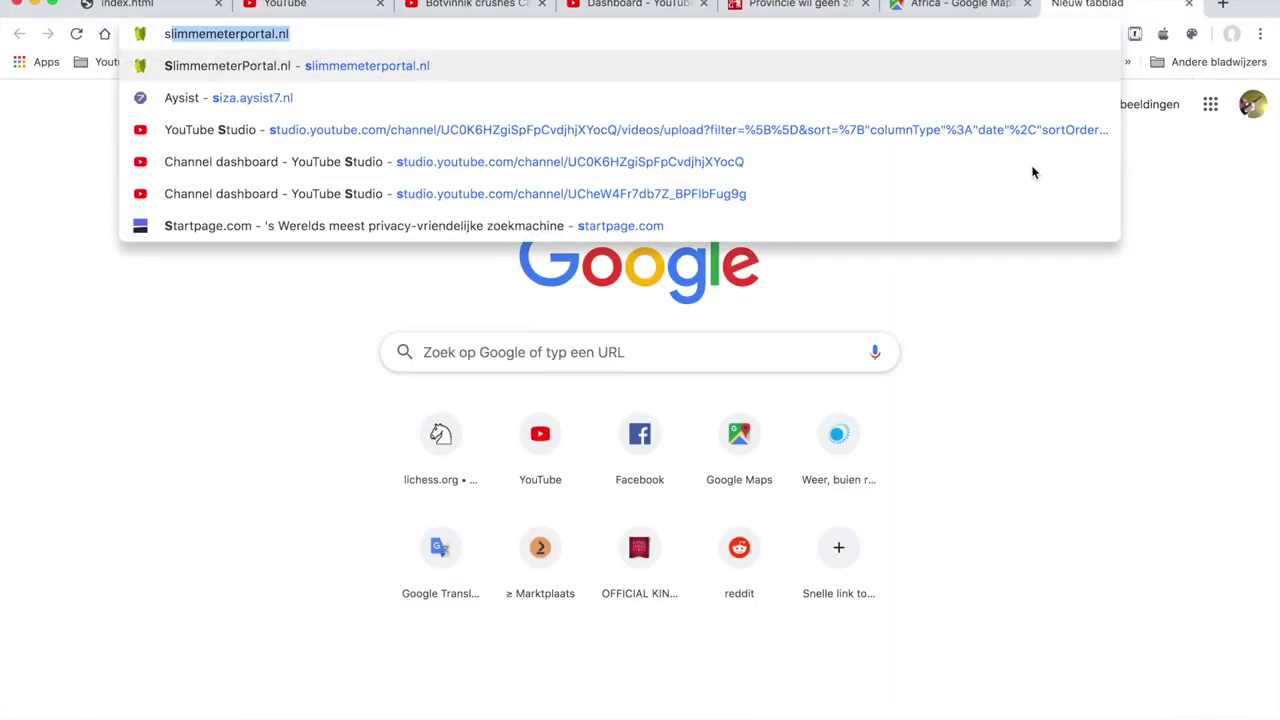
{"action": "key", "text": "Return"}
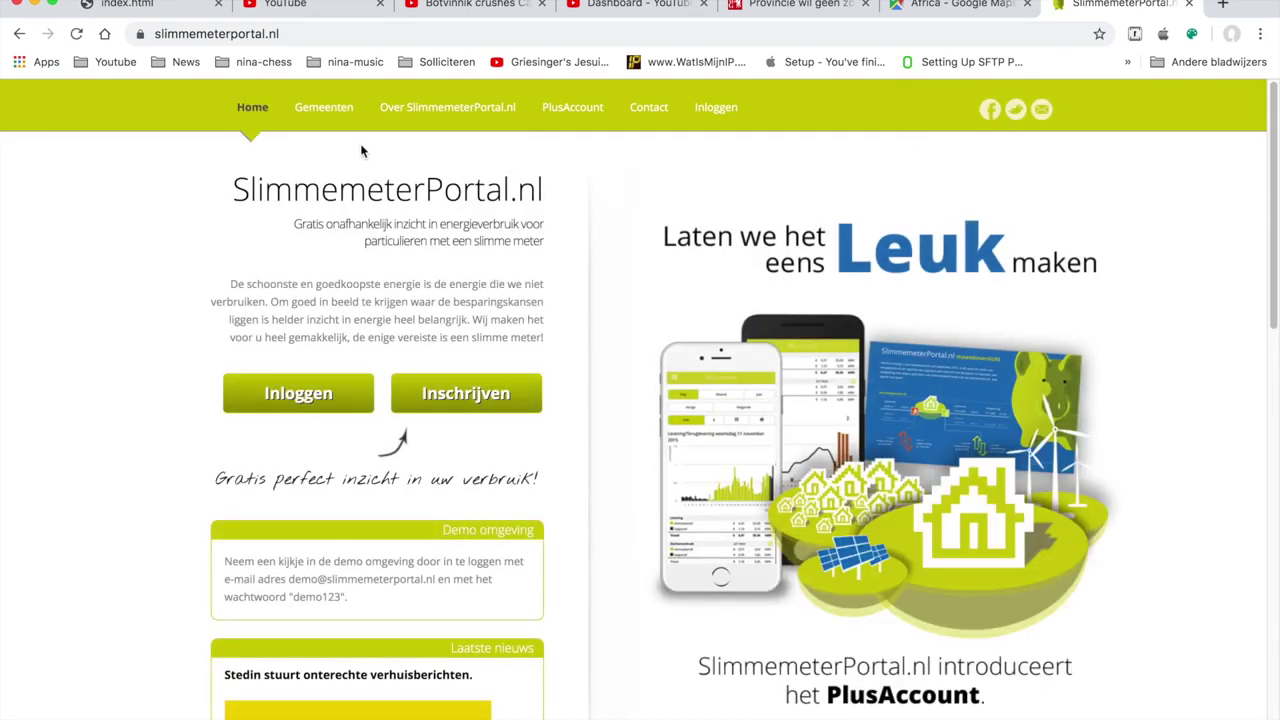
{"action": "left_click", "coordinate": [328, 393]}
{"action": "left_click", "coordinate": [780, 219]}
{"action": "left_click", "coordinate": [800, 259]}
{"action": "left_click", "coordinate": [794, 255]}
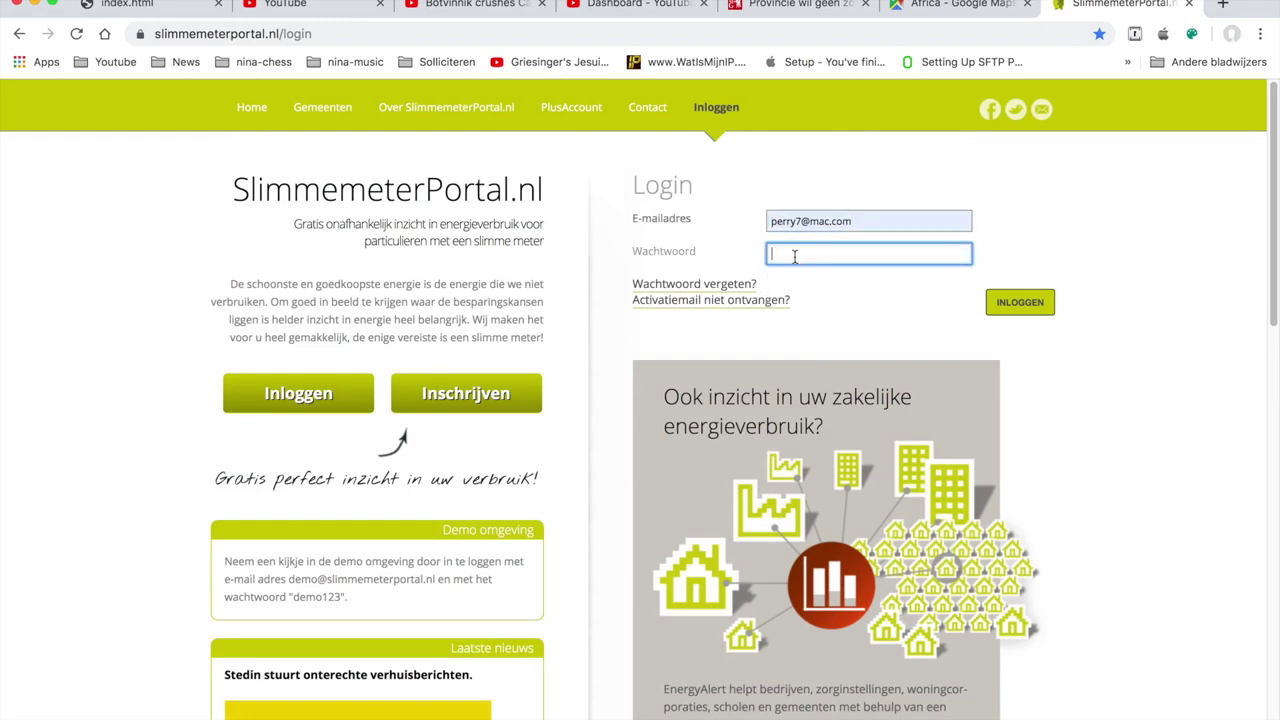
{"action": "type", "text": "demo1234"}
{"action": "left_click", "coordinate": [1008, 303]}
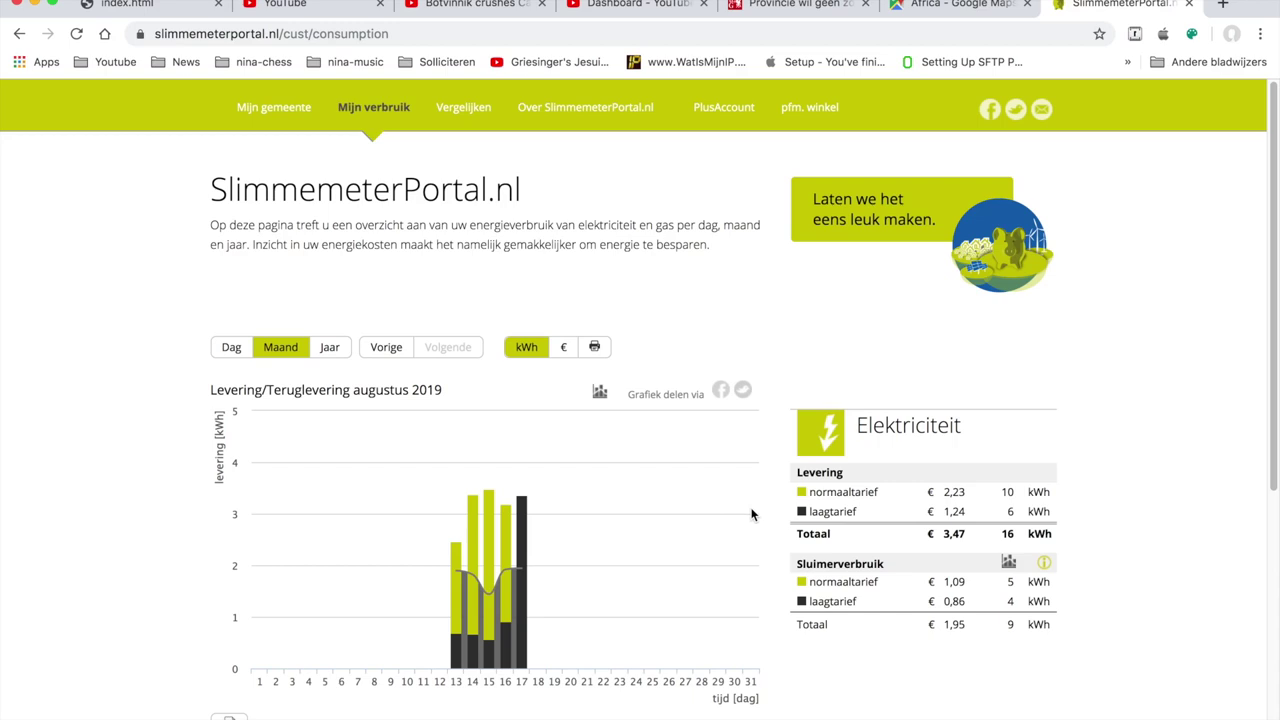
- Scroll through the August 2019 electricity and gas consumption charts
{"action": "mouse_move", "coordinate": [440, 595]}
{"action": "scroll", "coordinate": [252, 520], "scroll_direction": "down", "scroll_amount": 5}
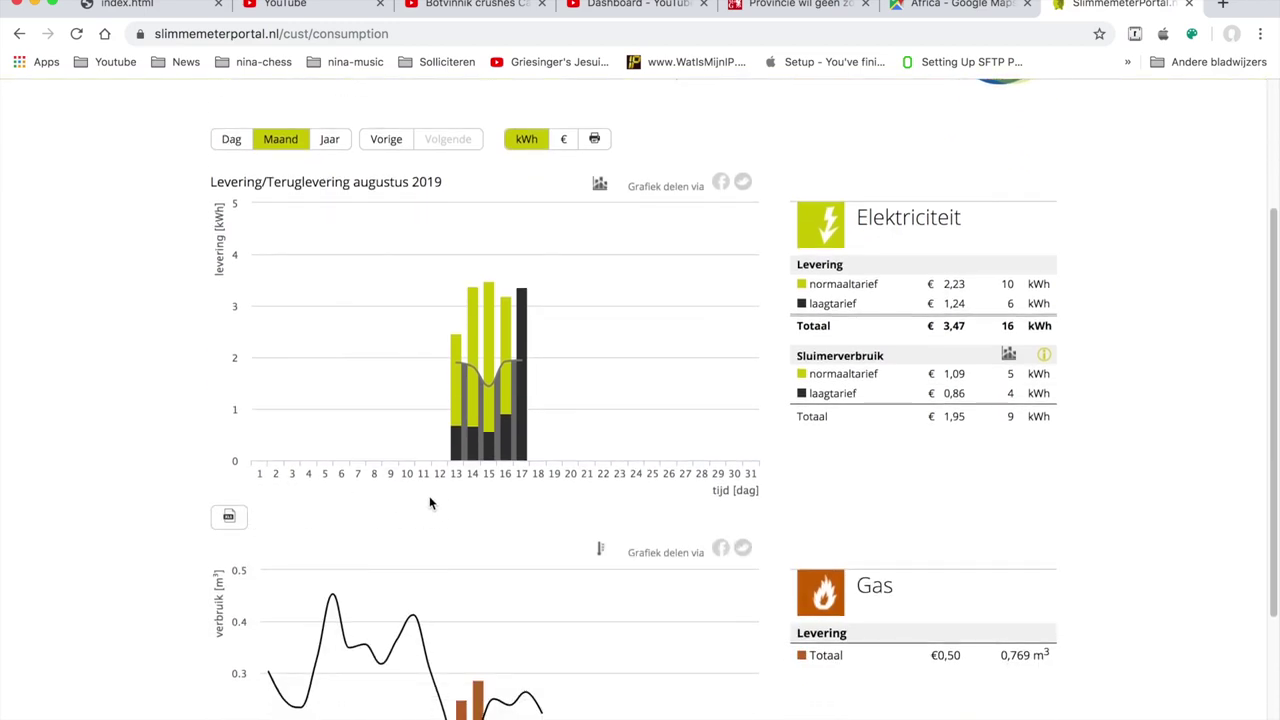
{"action": "scroll", "coordinate": [430, 500], "scroll_direction": "down", "scroll_amount": 2}
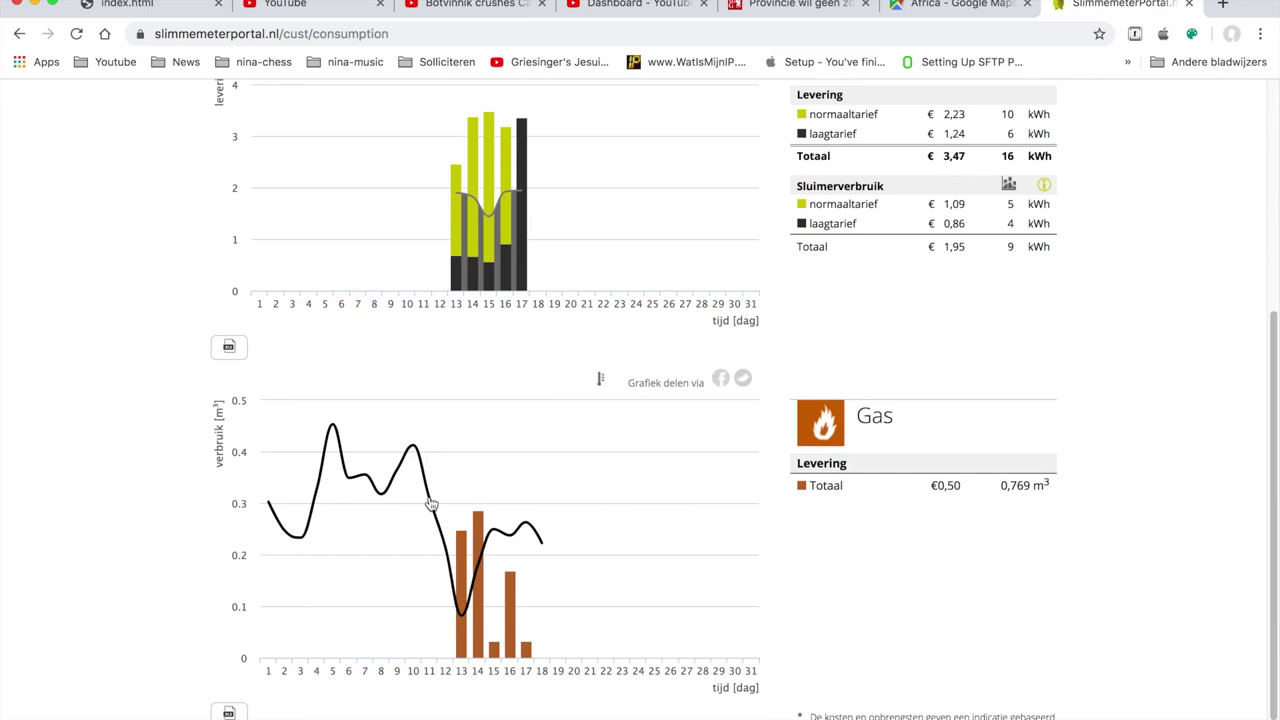
{"action": "scroll", "coordinate": [430, 503], "scroll_direction": "up", "scroll_amount": 2}
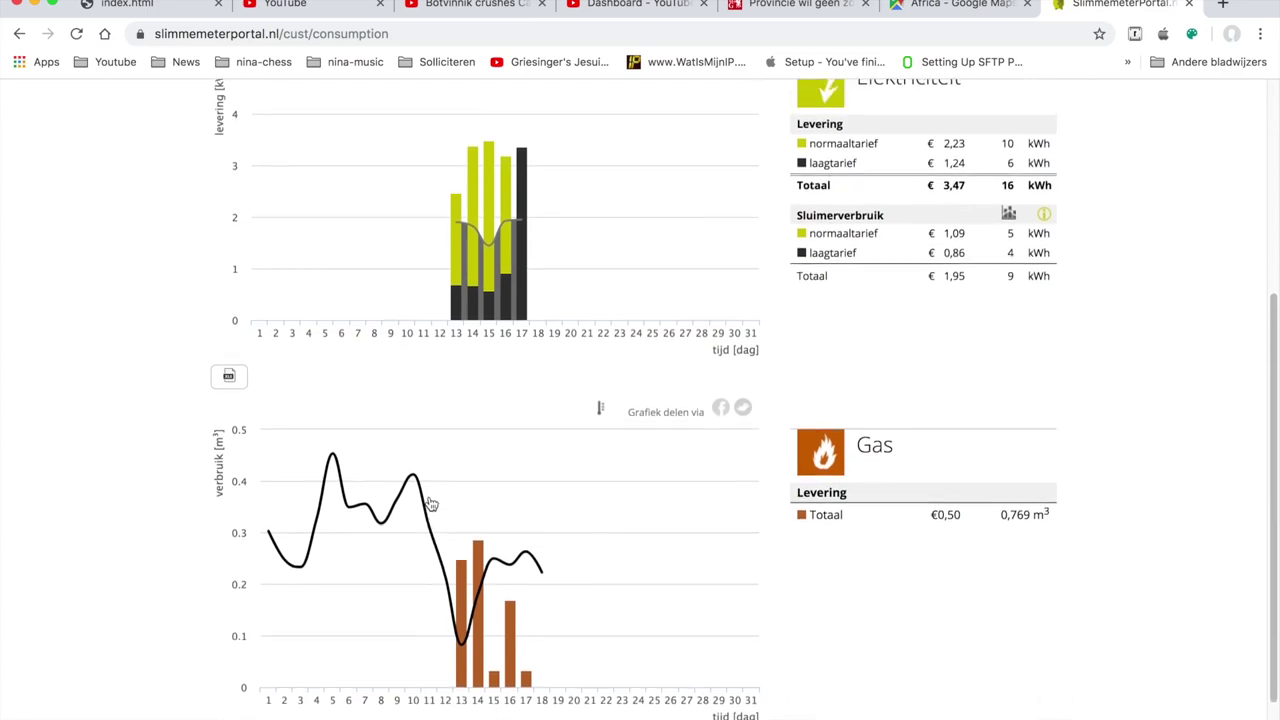
{"action": "scroll", "coordinate": [431, 504], "scroll_direction": "up", "scroll_amount": 4}
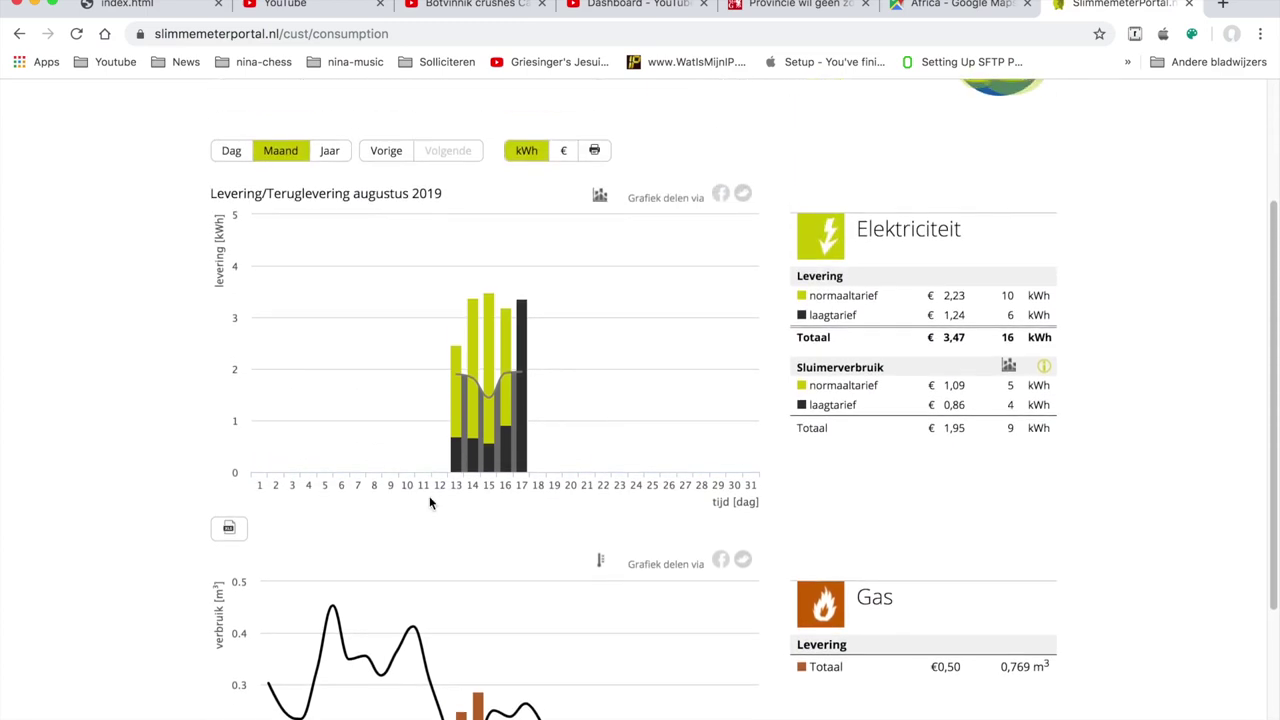
{"action": "scroll", "coordinate": [430, 503], "scroll_direction": "up", "scroll_amount": 1}
{"action": "scroll", "coordinate": [430, 503], "scroll_direction": "down", "scroll_amount": 3}
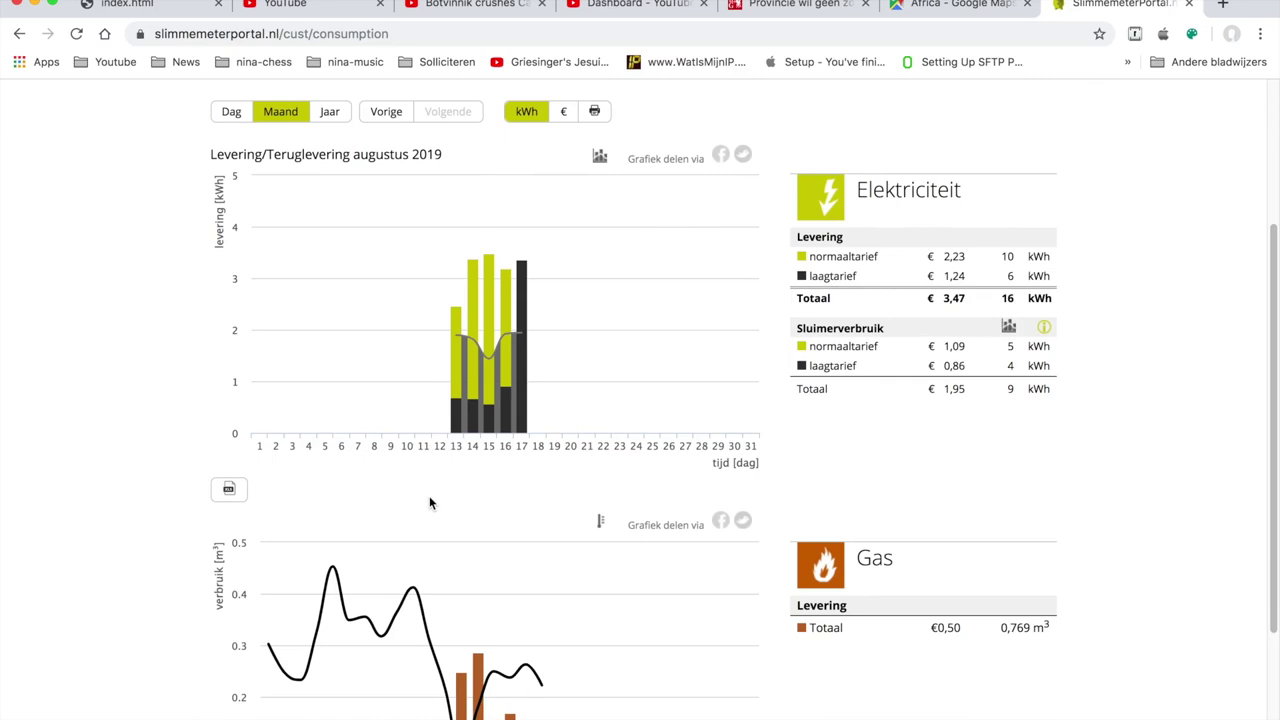
{"action": "scroll", "coordinate": [430, 503], "scroll_direction": "down", "scroll_amount": 3}
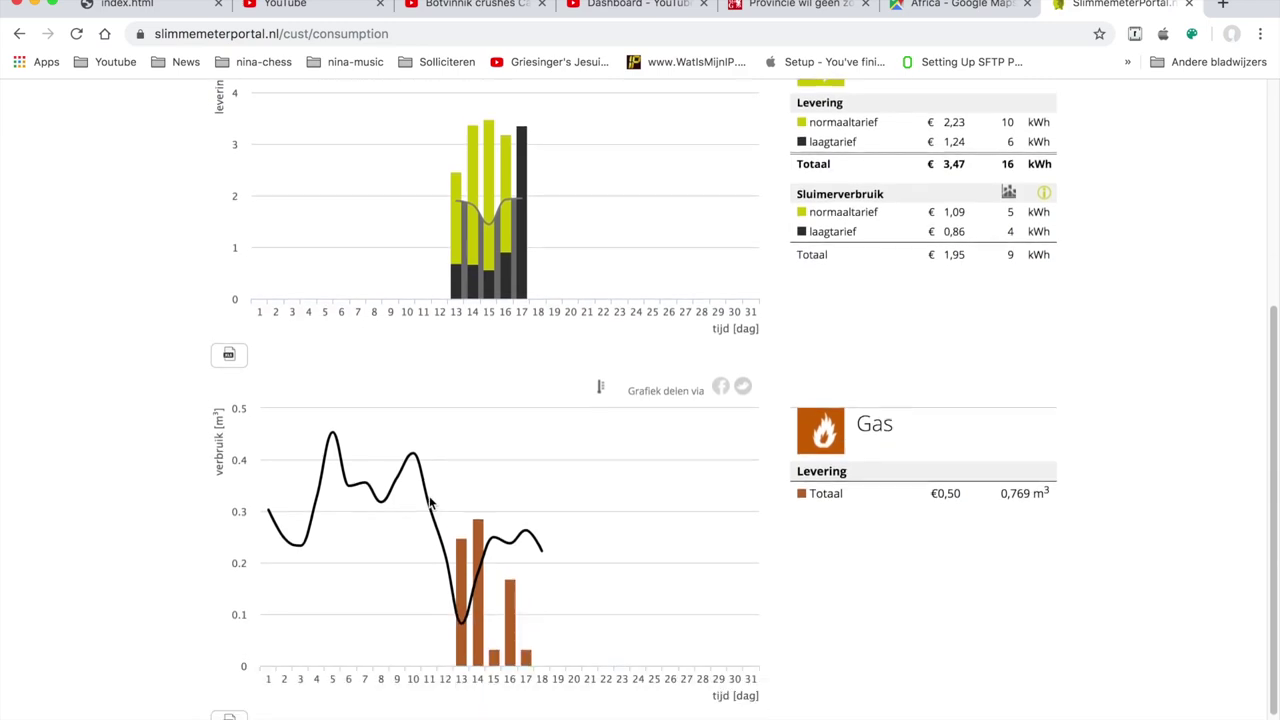
{"action": "scroll", "coordinate": [430, 503], "scroll_direction": "up", "scroll_amount": 1}
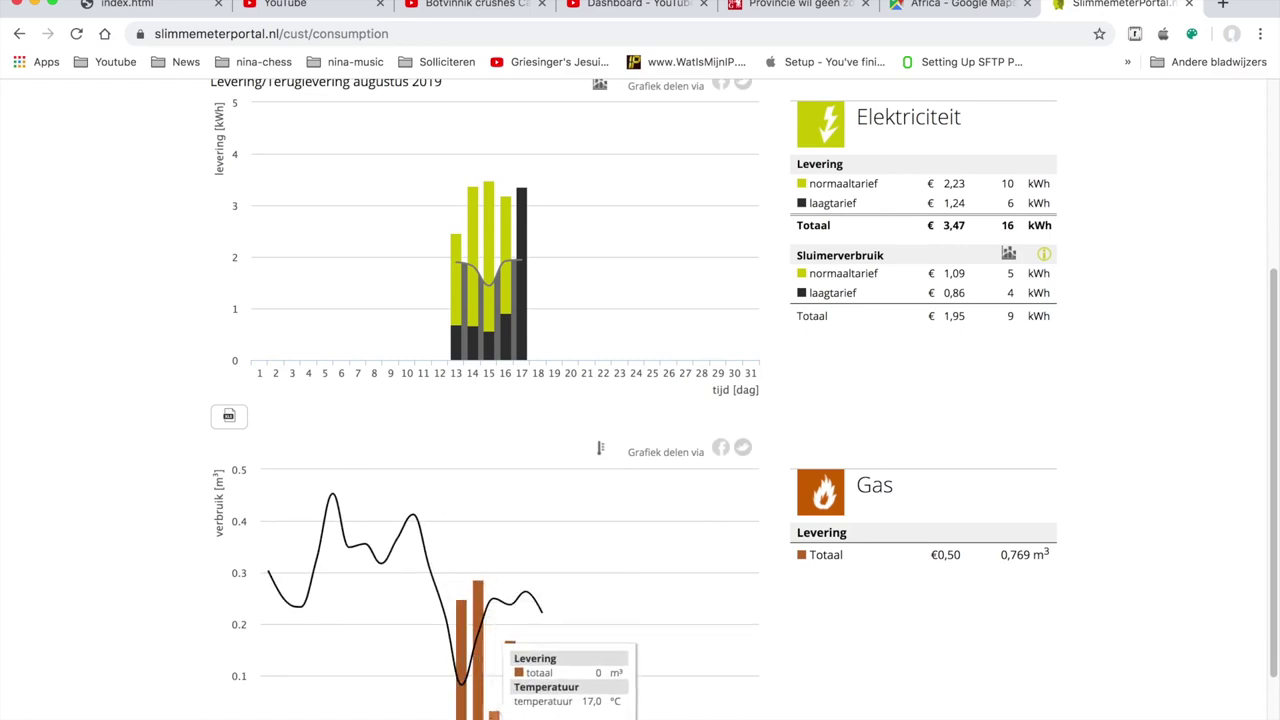
- Inspect 15 August 2019 usage, return to the monthly overview, zoom in, then go back to Calc
{"action": "left_click", "coordinate": [495, 714]}
{"action": "mouse_move", "coordinate": [586, 677]}
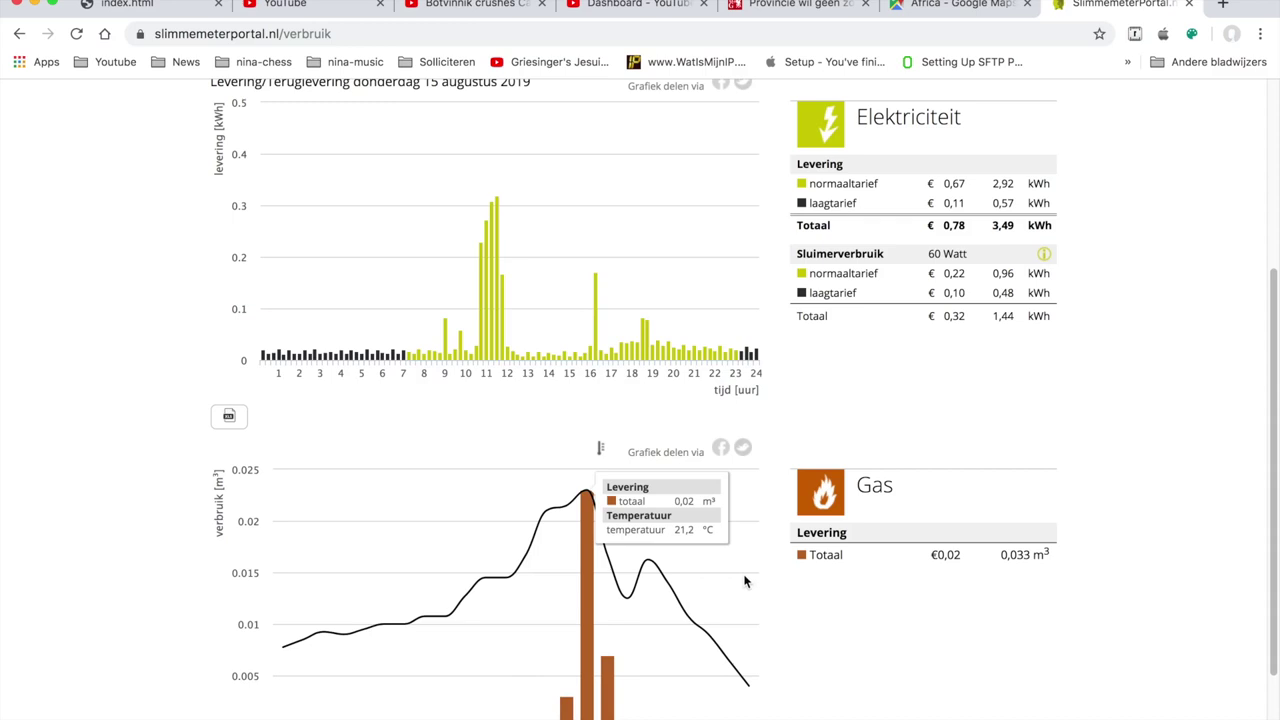
{"action": "scroll", "coordinate": [464, 421], "scroll_direction": "up", "scroll_amount": 3}
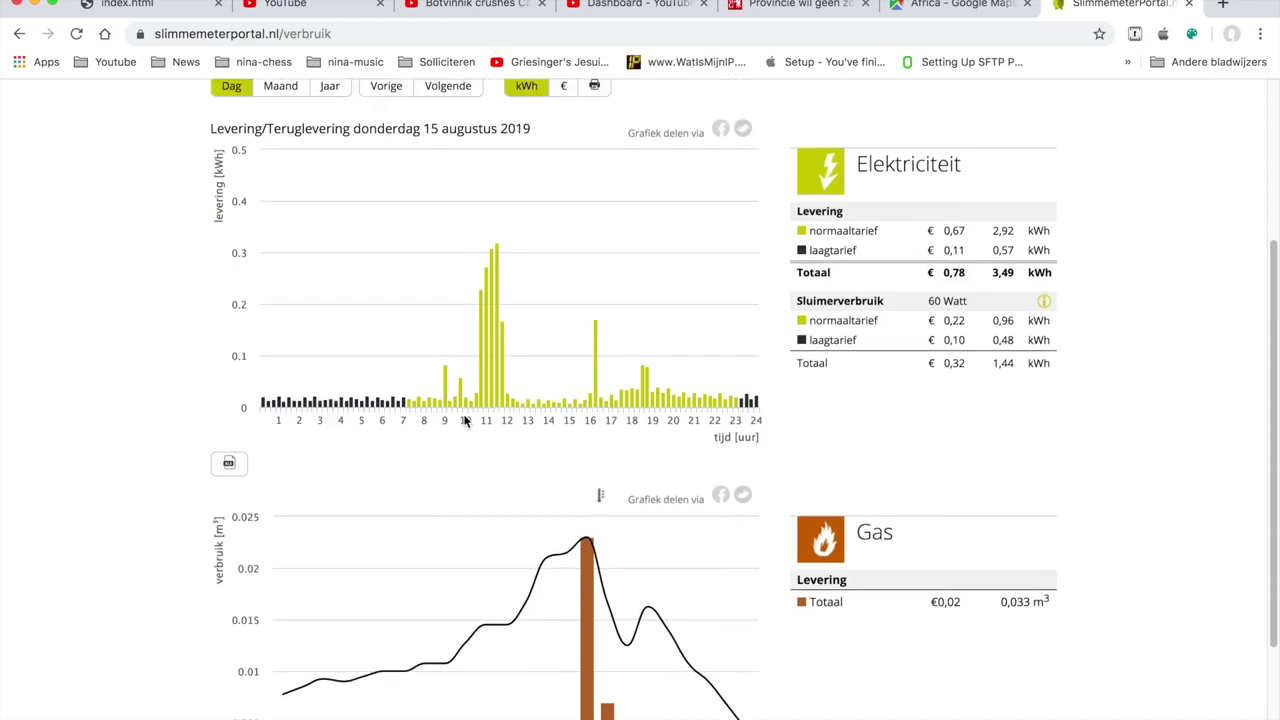
{"action": "left_click", "coordinate": [283, 188]}
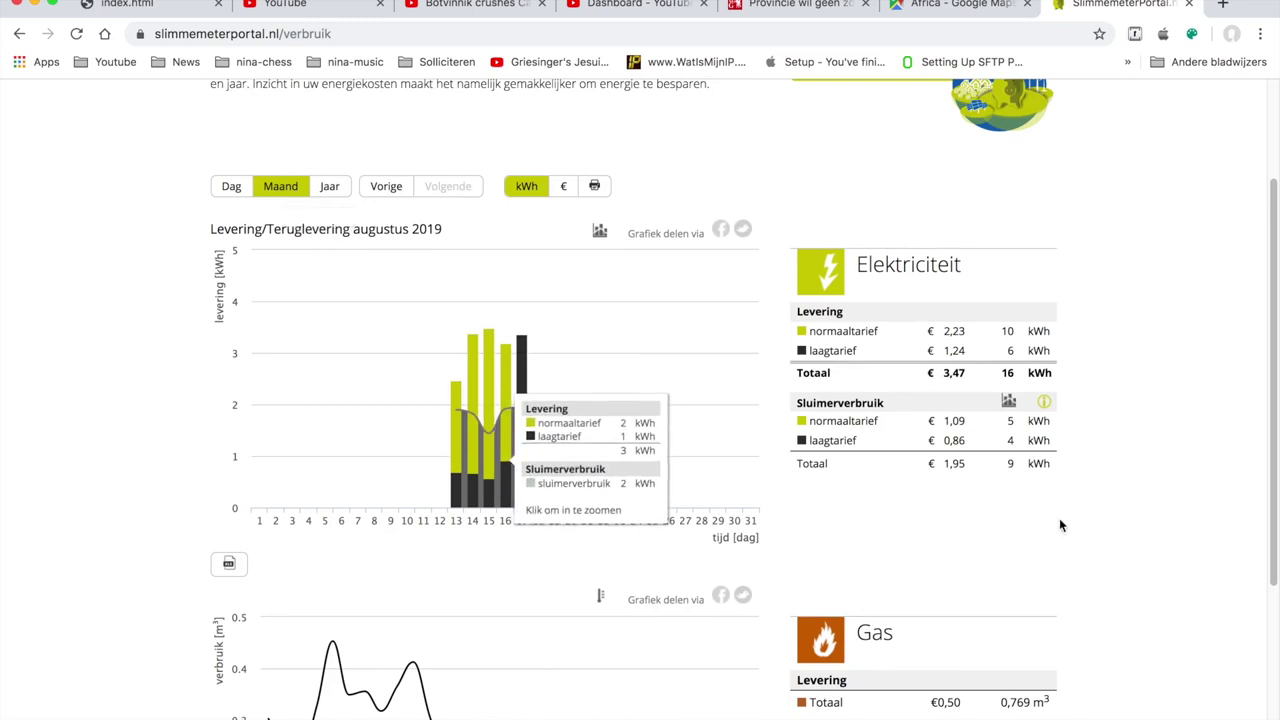
{"action": "left_click_drag", "start_coordinate": [1270, 540], "coordinate": [1266, 383]}
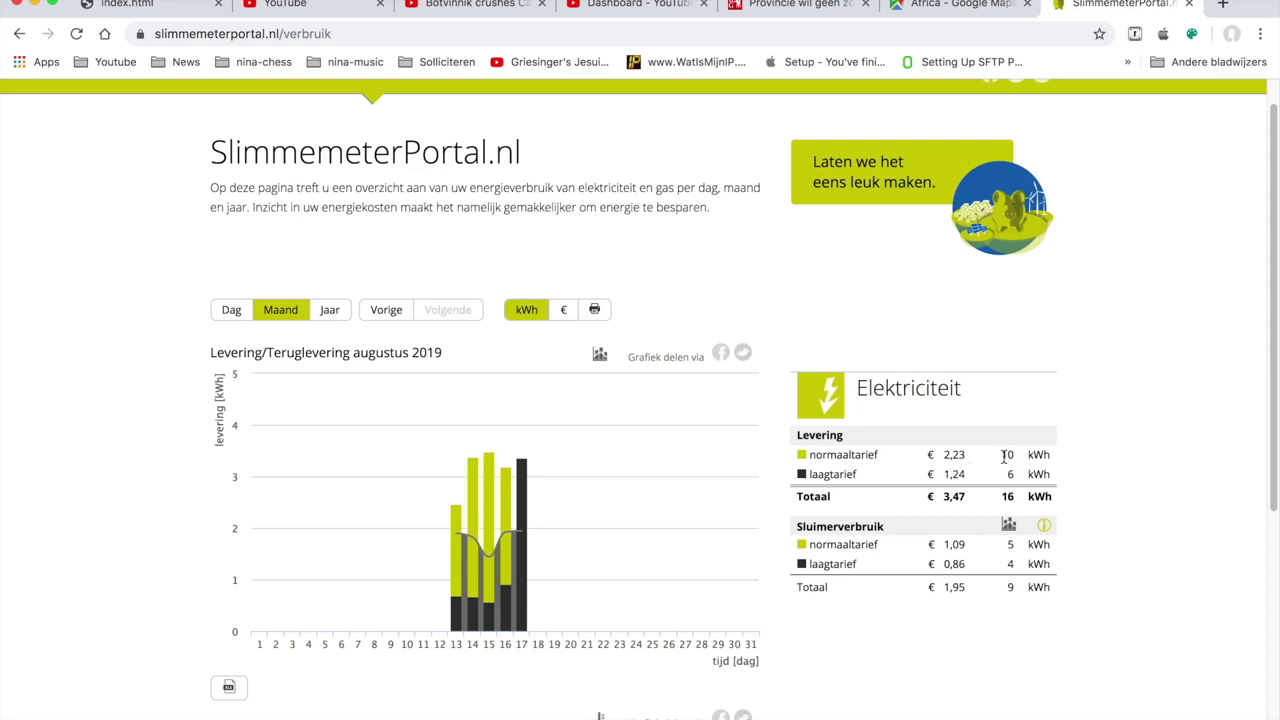
{"action": "key", "text": "super+equal"}
{"action": "key", "text": "super+equal"}
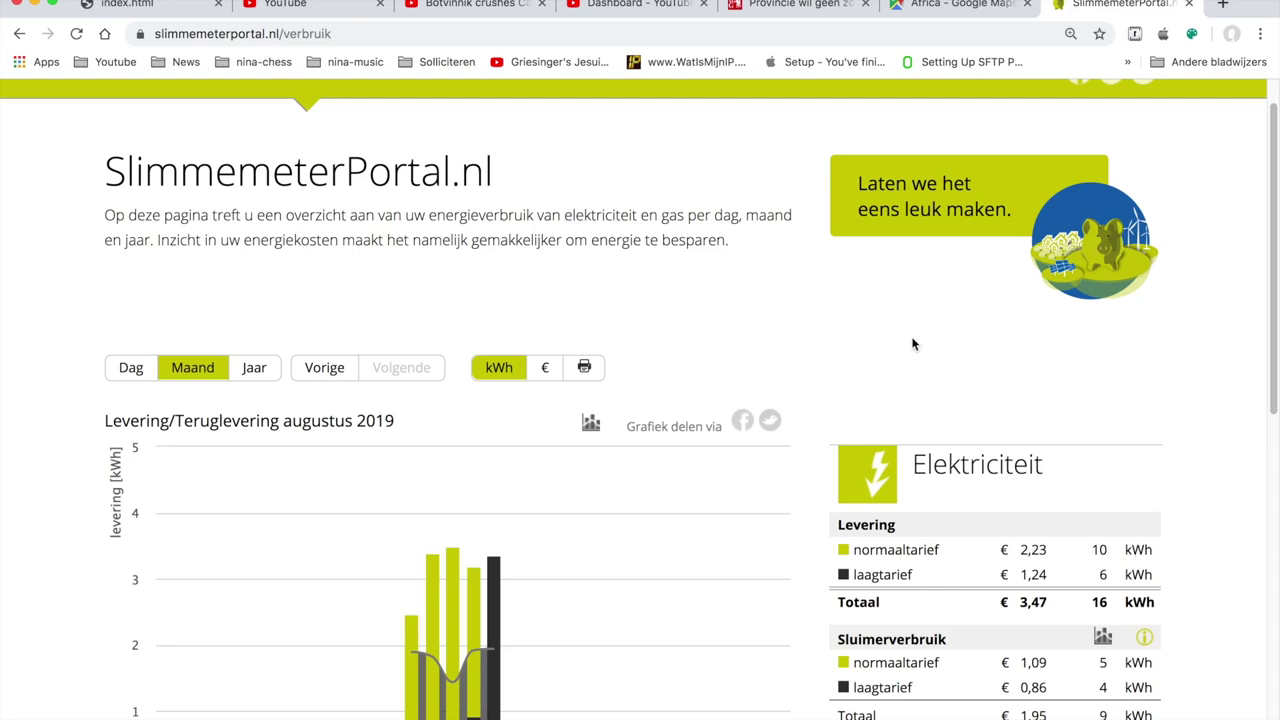
{"action": "key", "text": "super+Tab"}
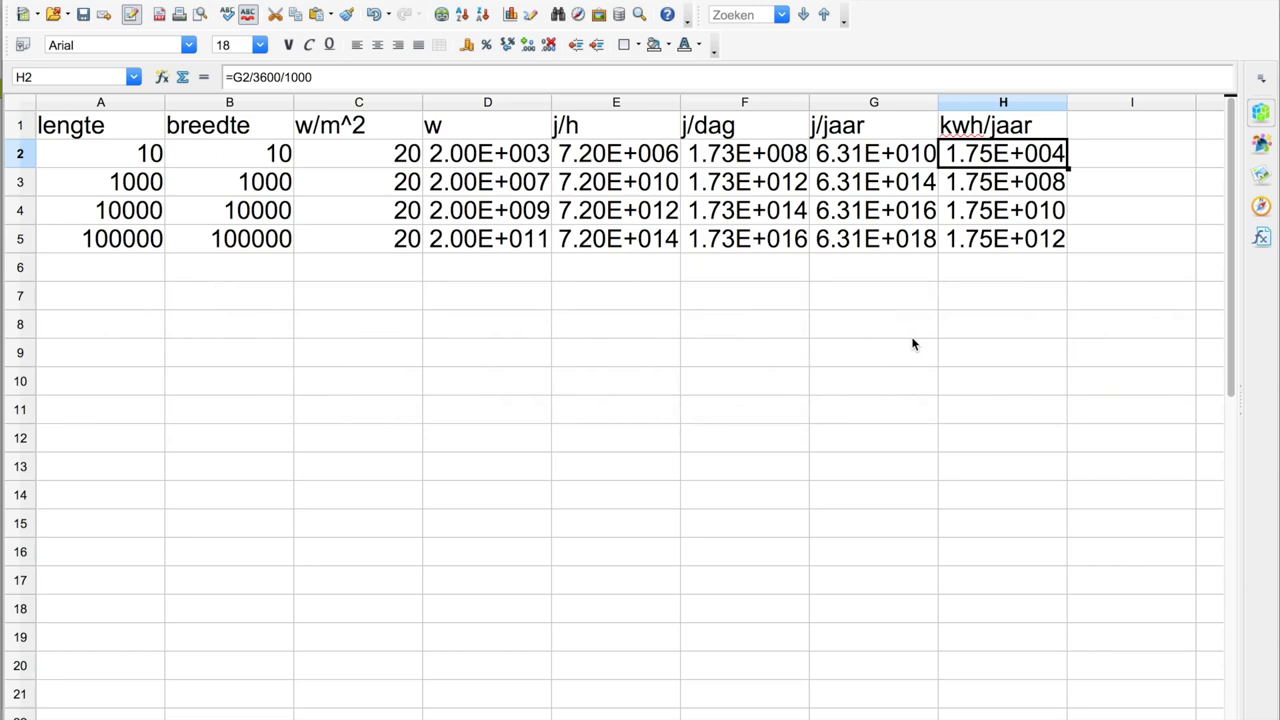
- Enter =H2/3 in the empty cell I2
{"action": "key", "text": "Right"}
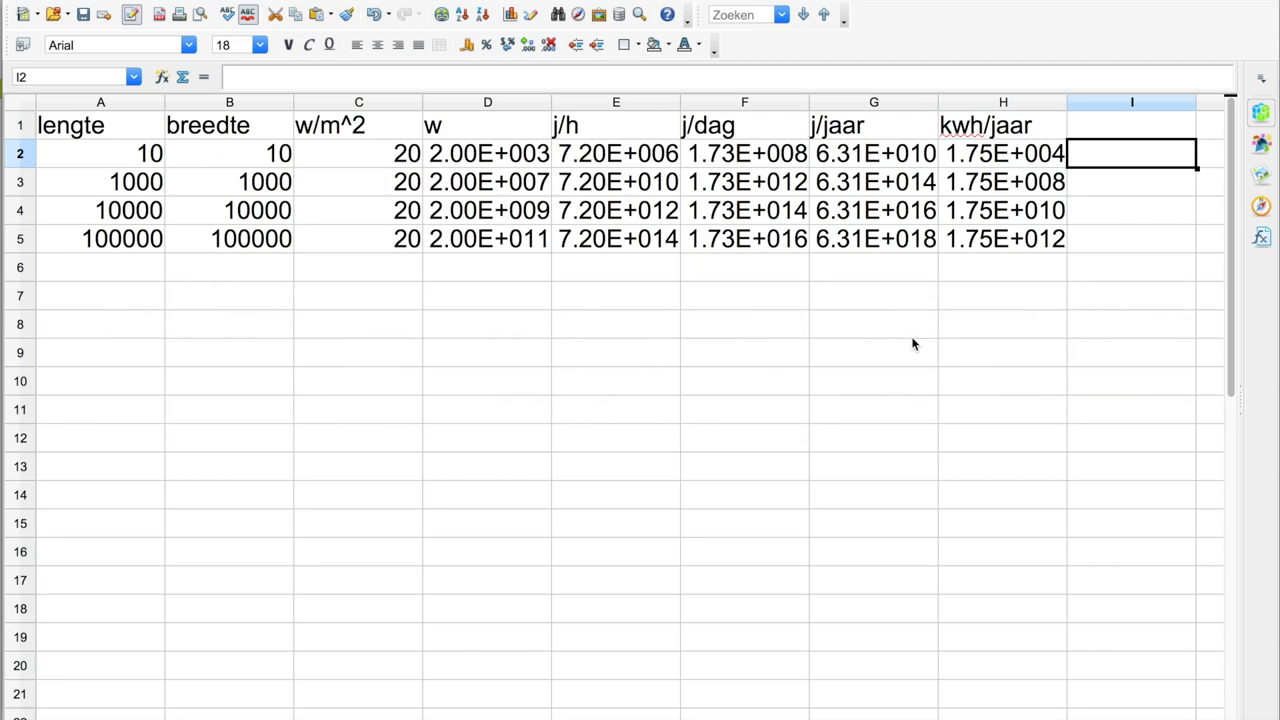
{"action": "type", "text": "="}
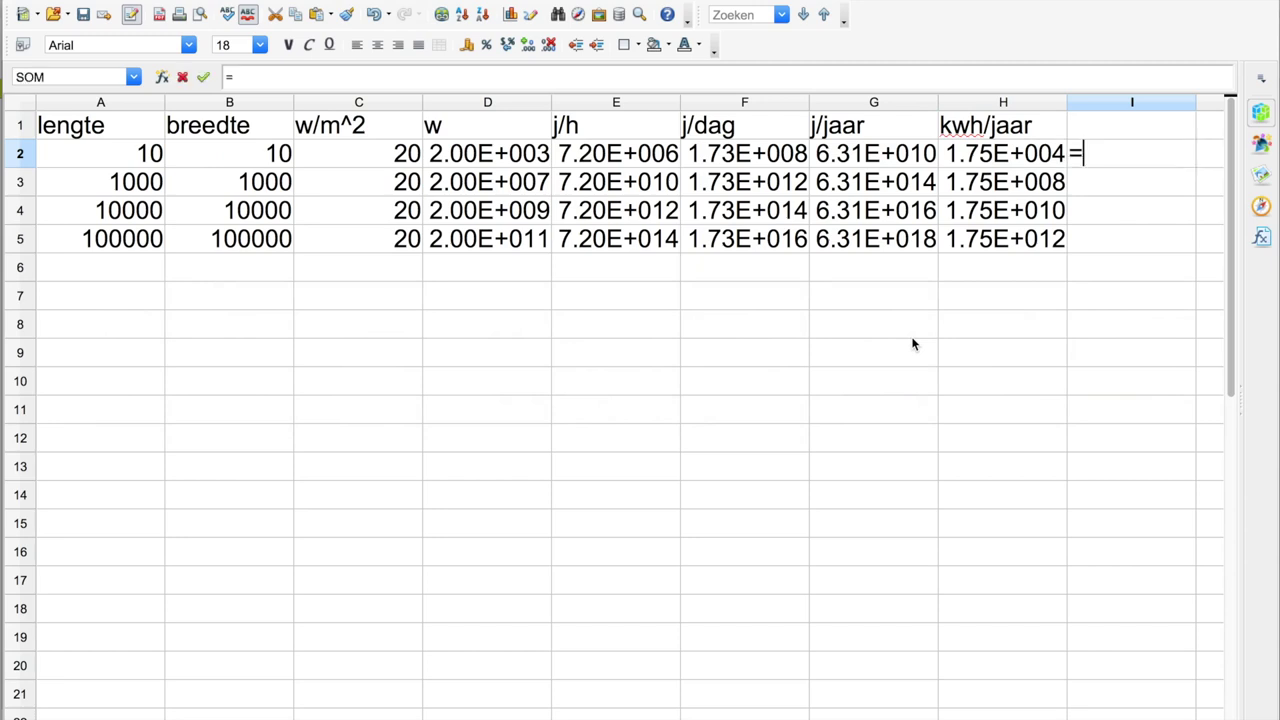
{"action": "left_click", "coordinate": [997, 153]}
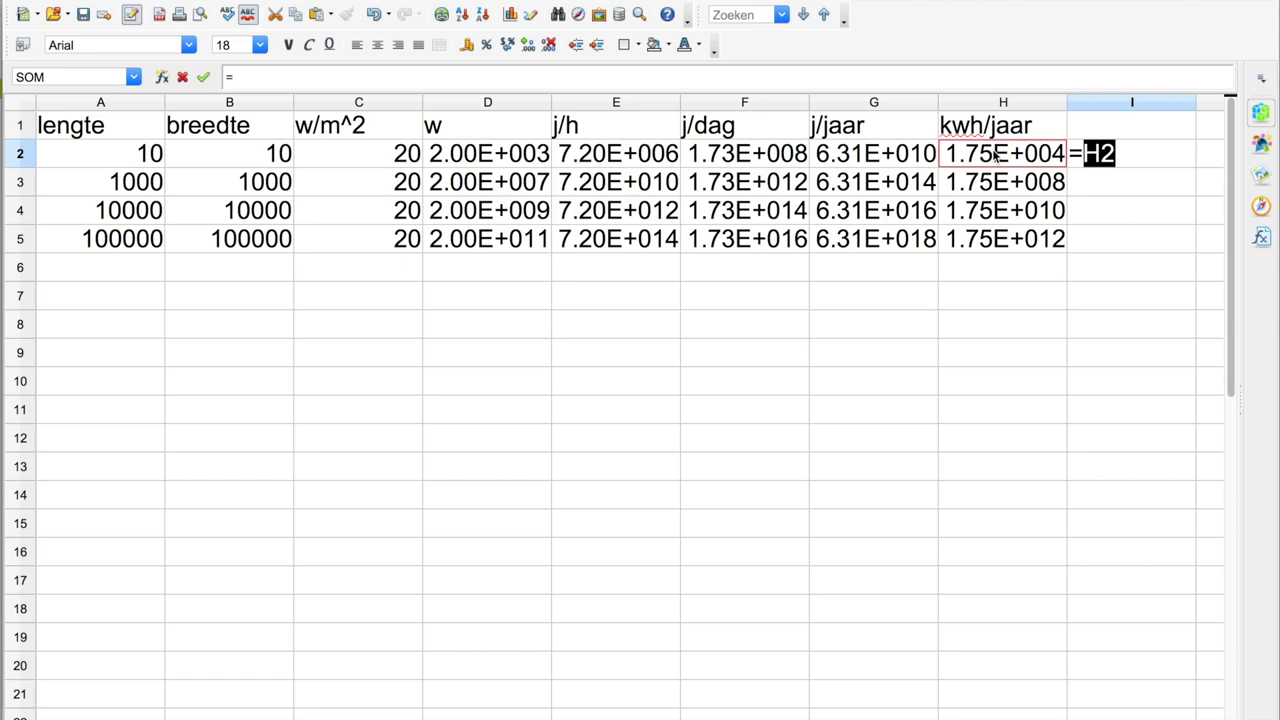
{"action": "type", "text": "/3"}
{"action": "key", "text": "Return"}
{"action": "key", "text": "Up"}
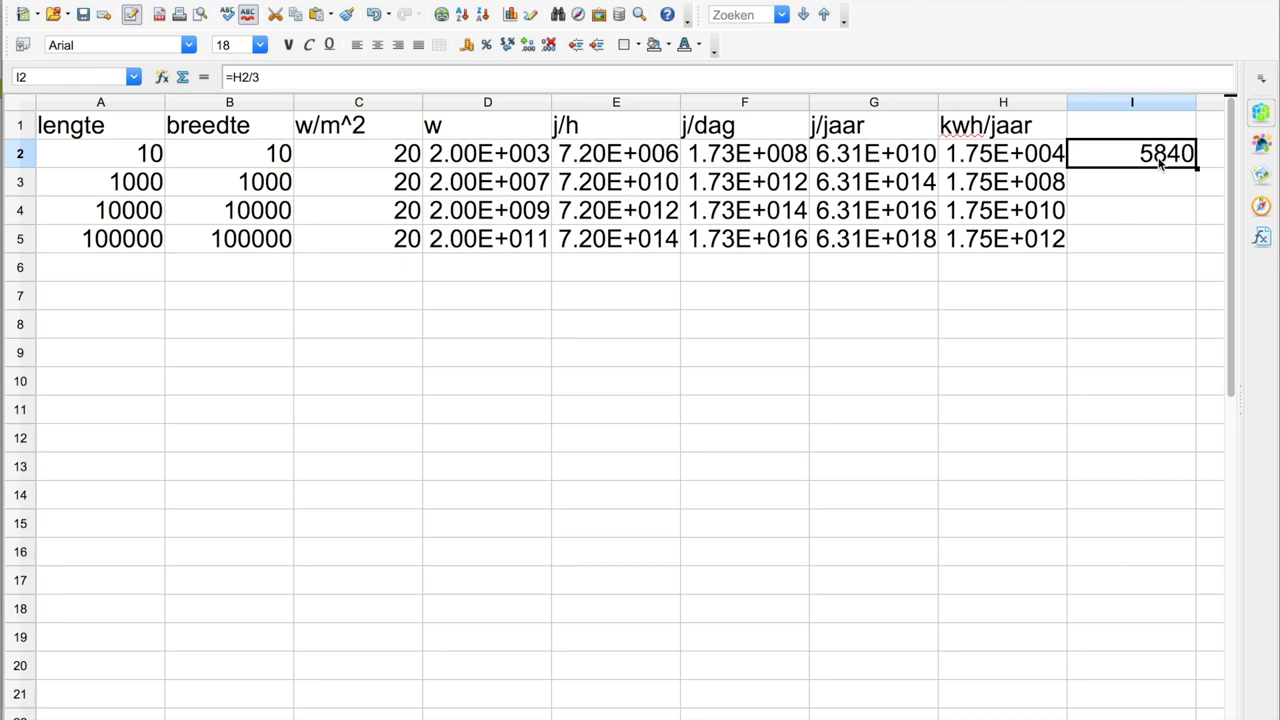
- Replace I2's formula with =H2*.1, giving 1752, and bring up the Window menu
{"action": "key", "text": "Delete"}
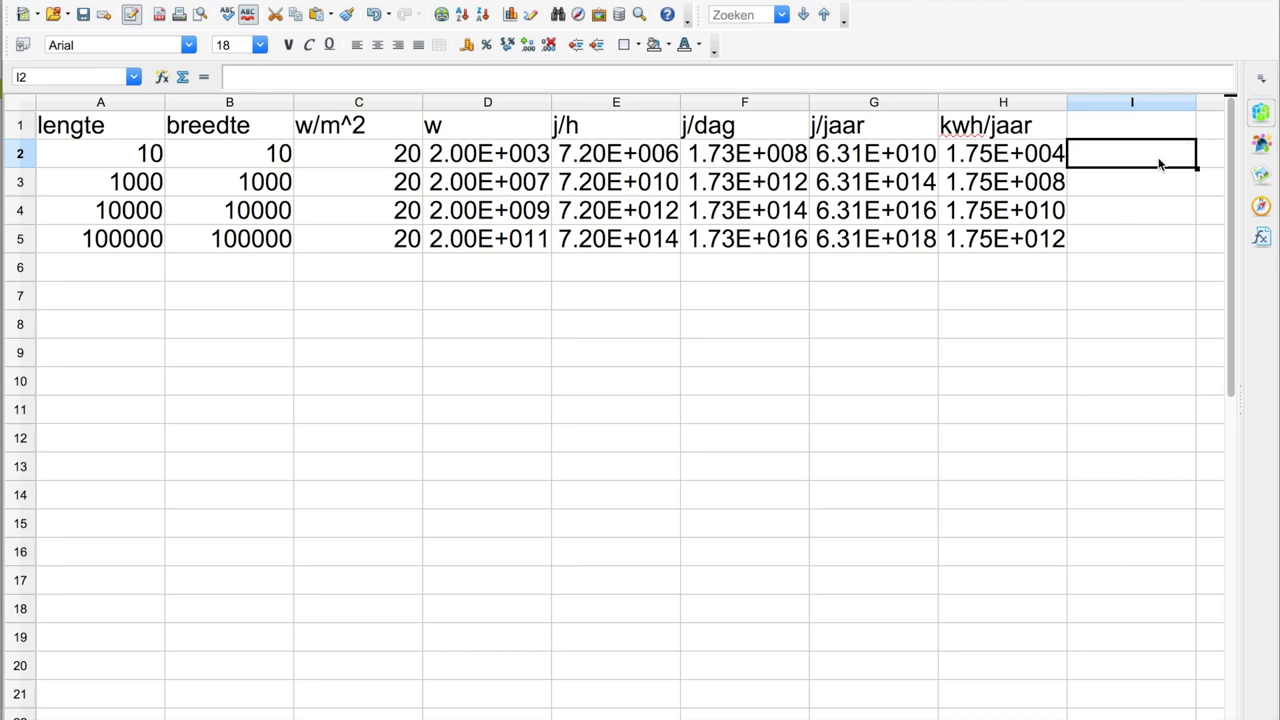
{"action": "type", "text": "="}
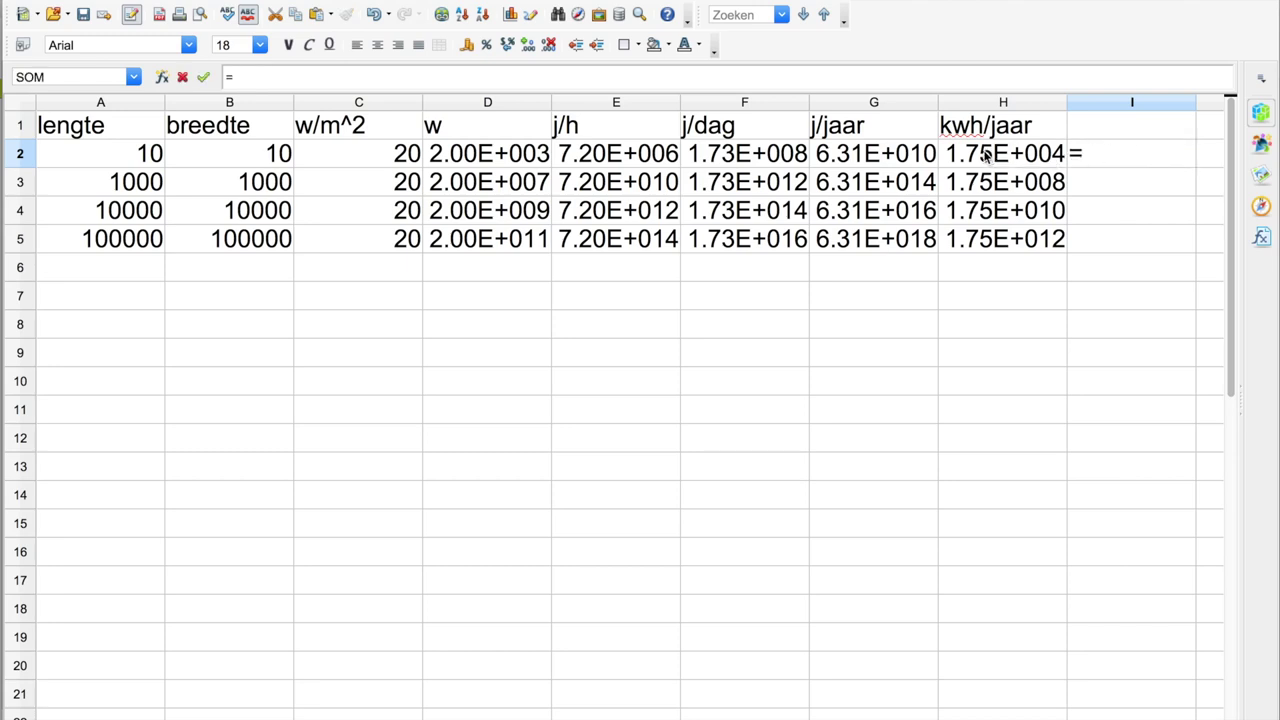
{"action": "left_click", "coordinate": [987, 157]}
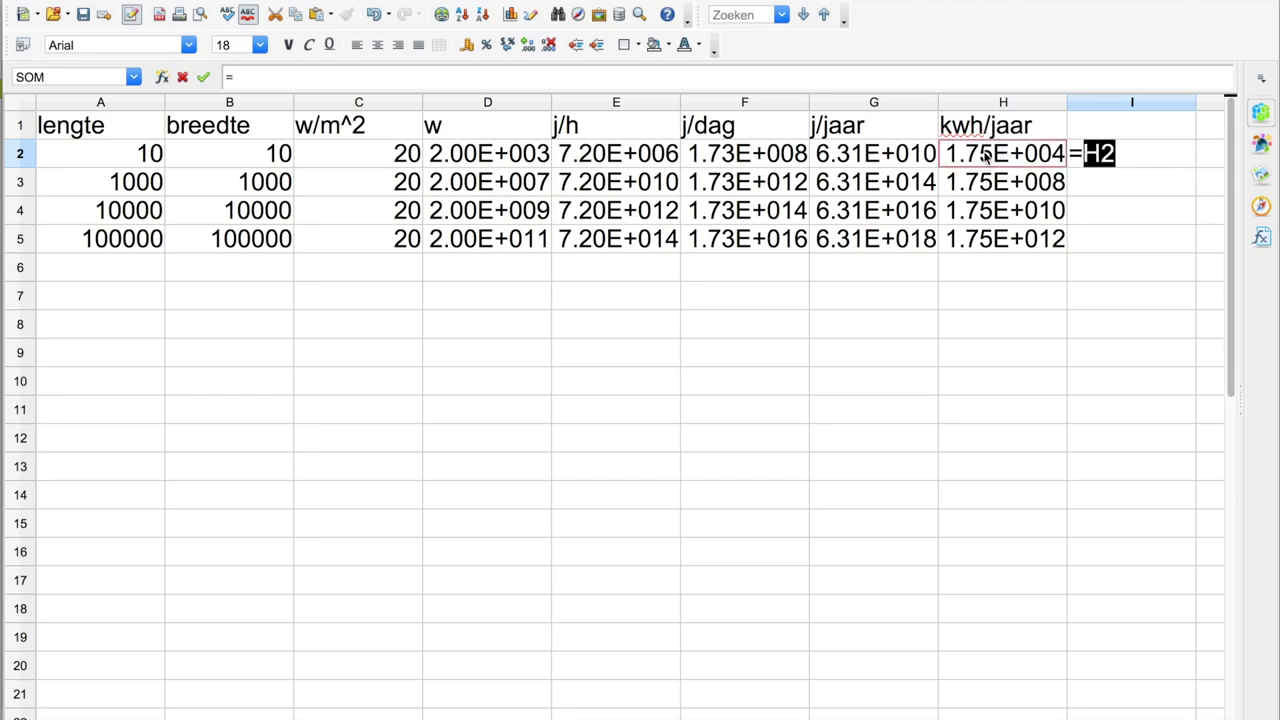
{"action": "type", "text": "*"}
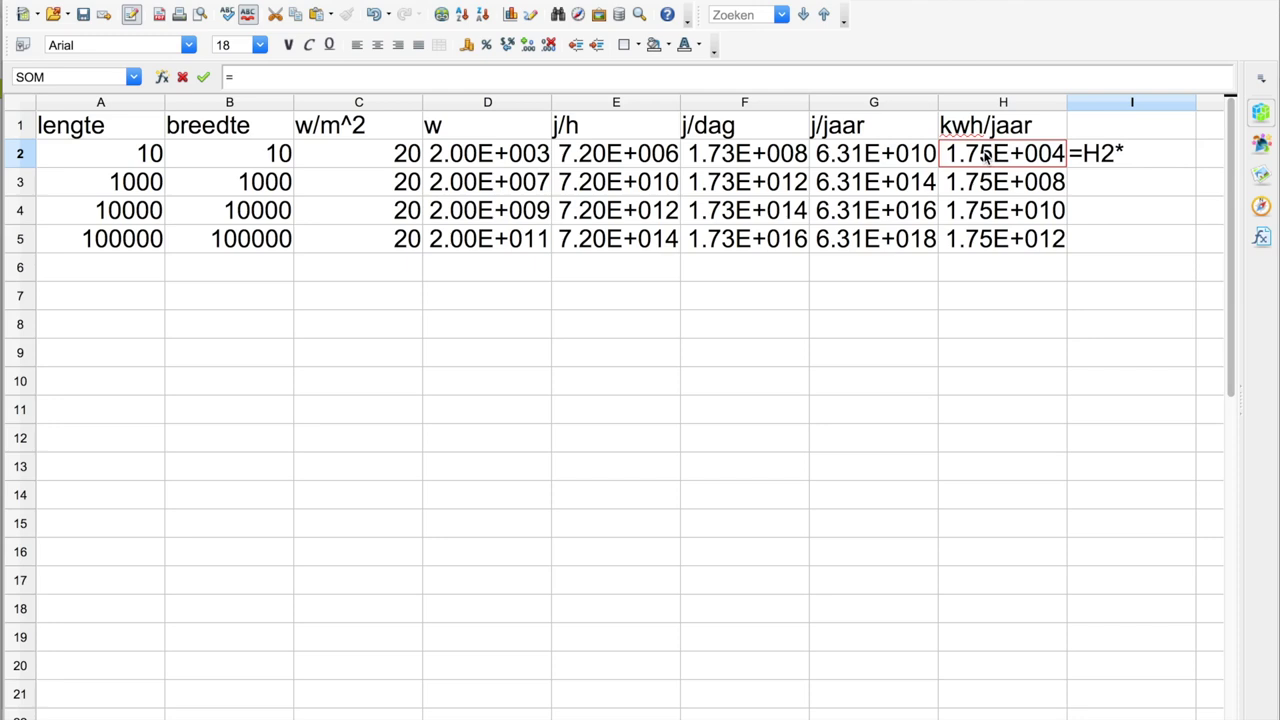
{"action": "type", "text": ".1"}
{"action": "key", "text": "Return"}
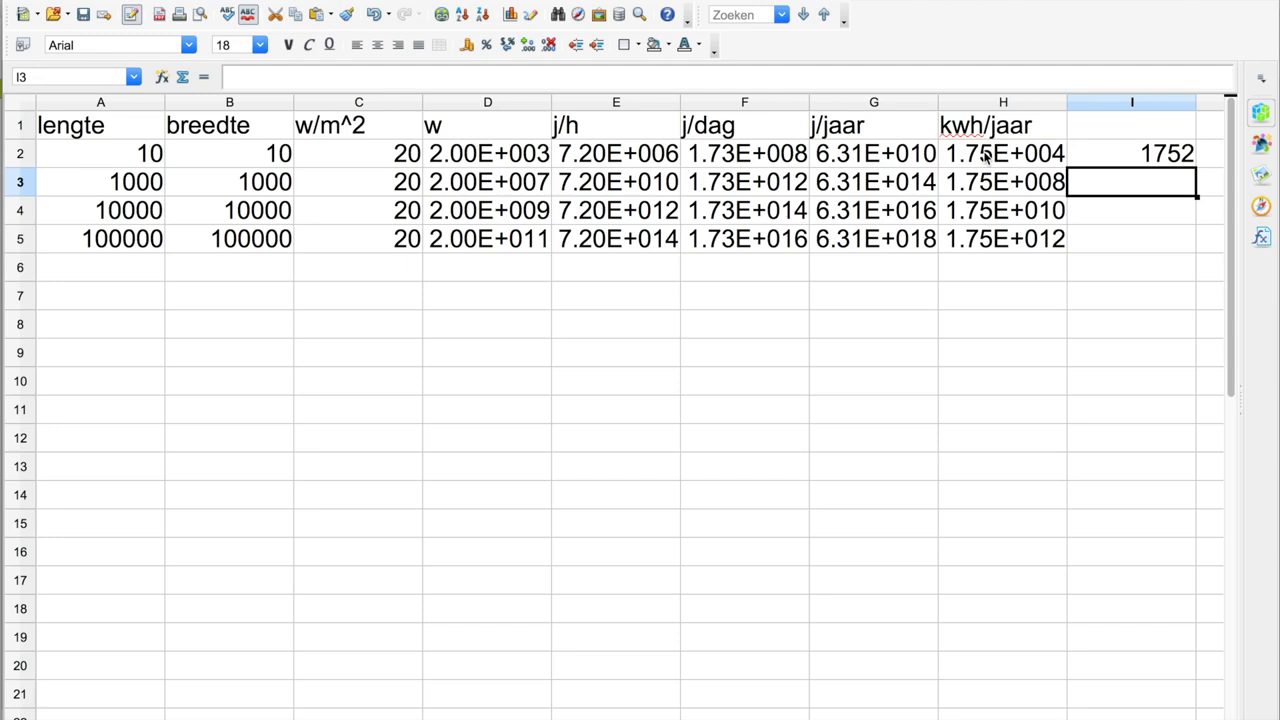
{"action": "left_click", "coordinate": [600, 0]}
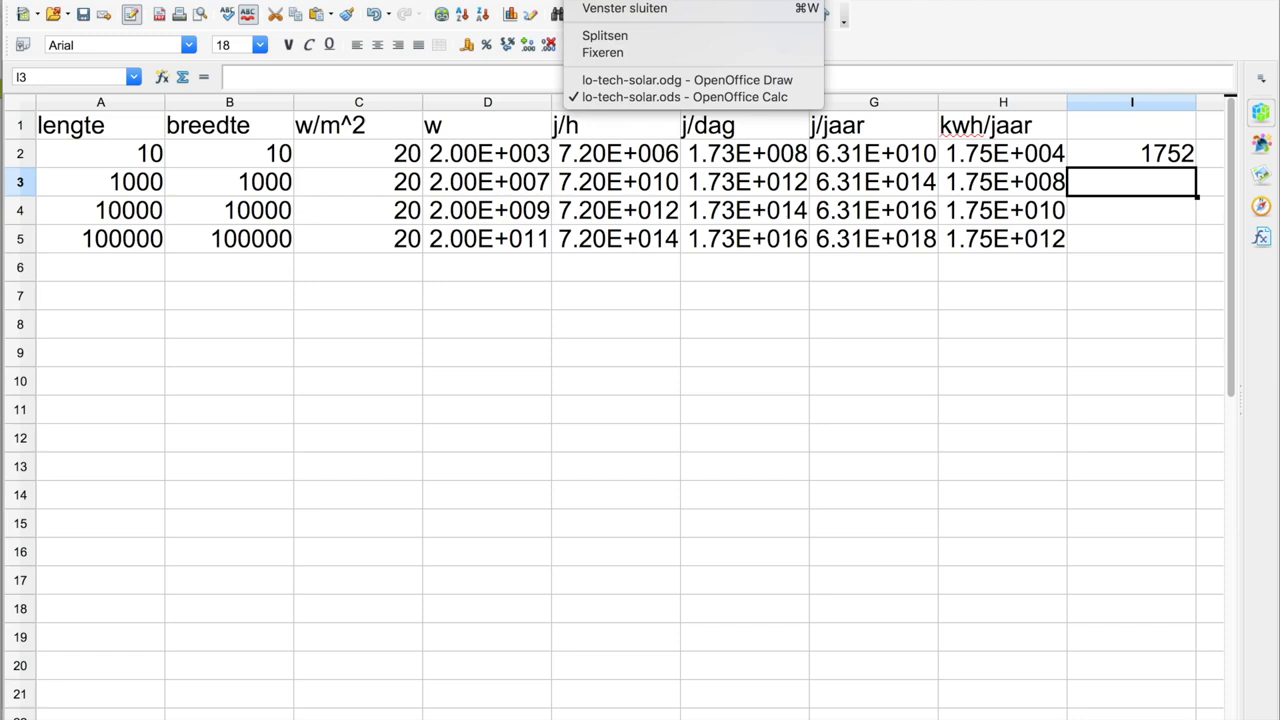
- View the lo-tech-solar.odg collector drawing, then return to lo-tech-solar.ods through the Window menu
{"action": "left_click", "coordinate": [617, 80]}
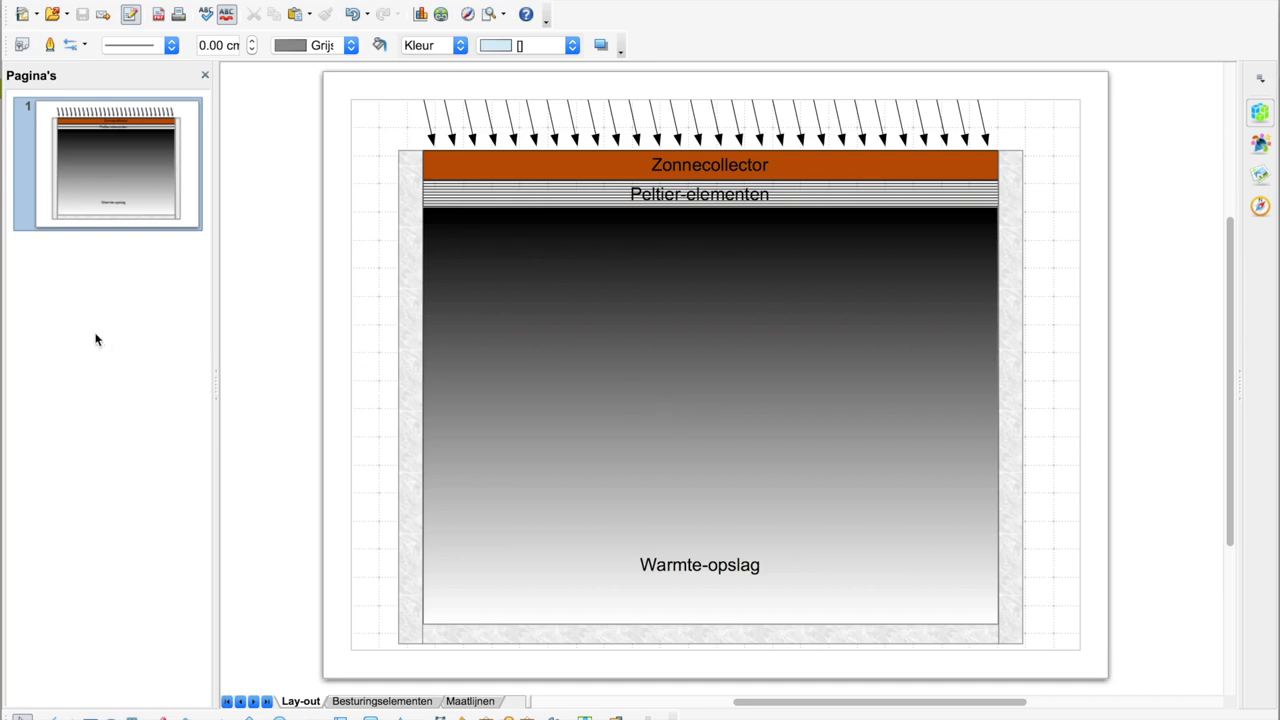
{"action": "mouse_move", "coordinate": [2, 360]}
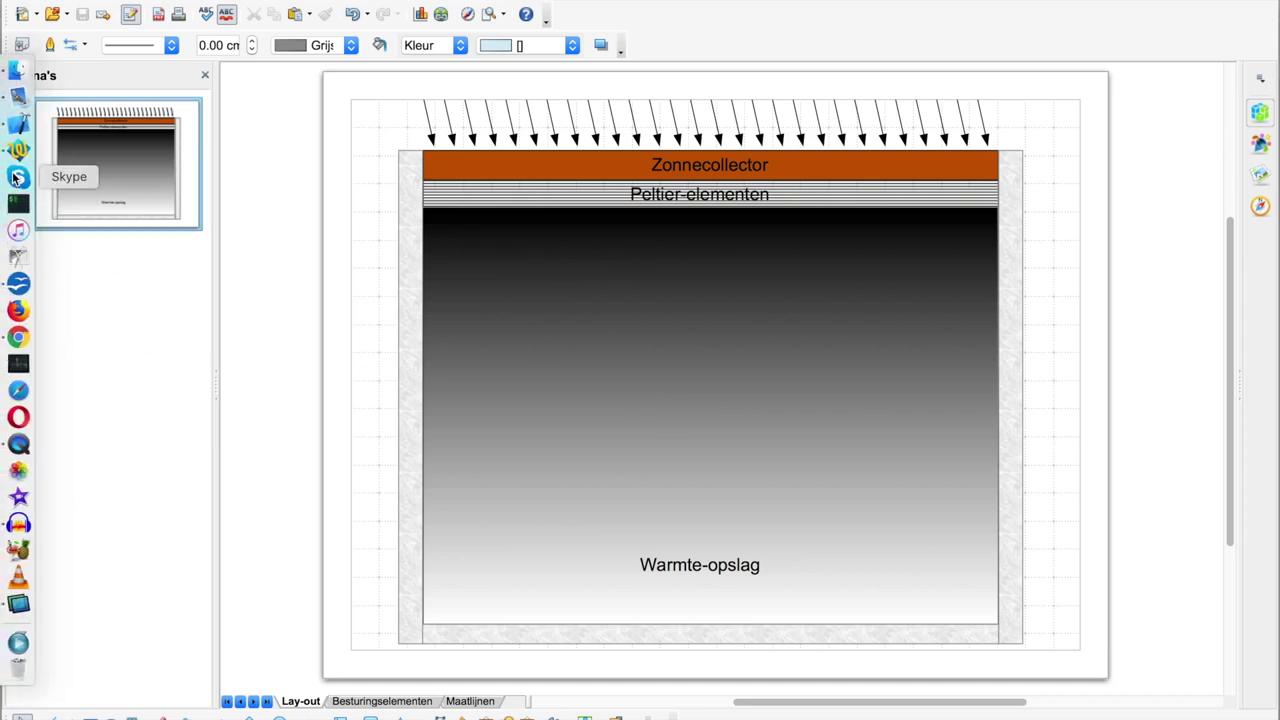
{"action": "left_click", "coordinate": [17, 285]}
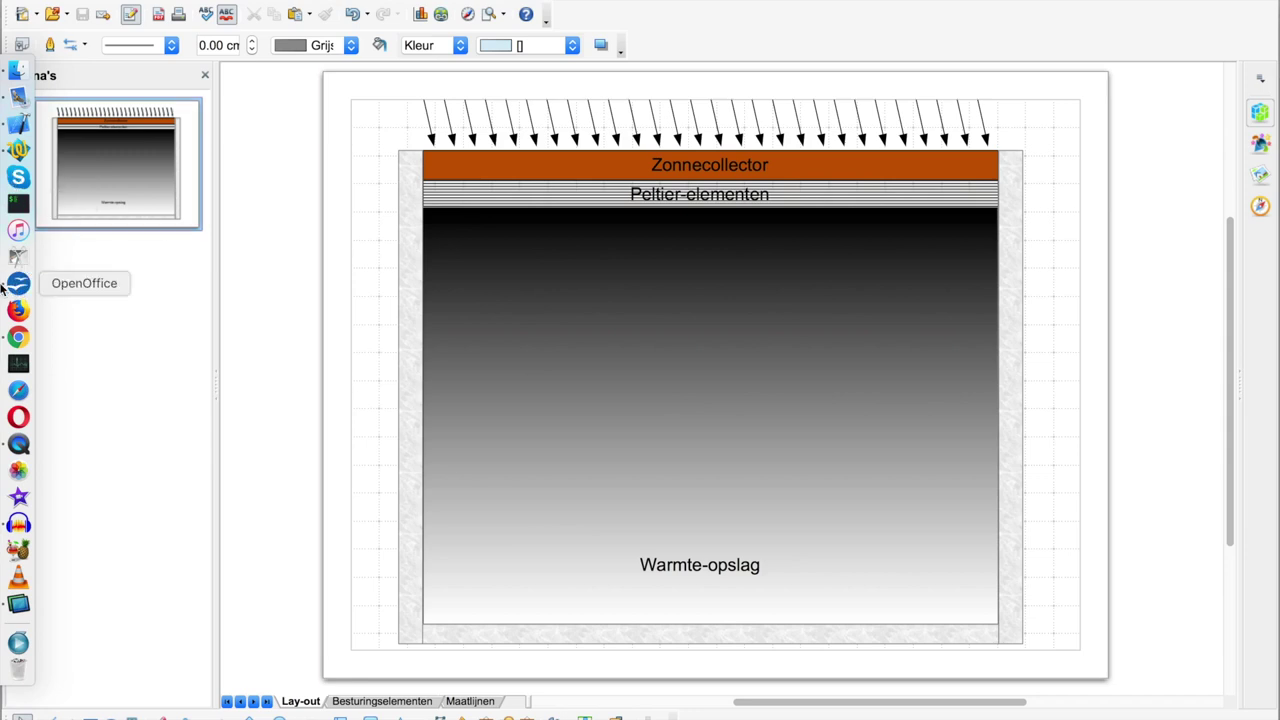
{"action": "left_click", "coordinate": [578, 0]}
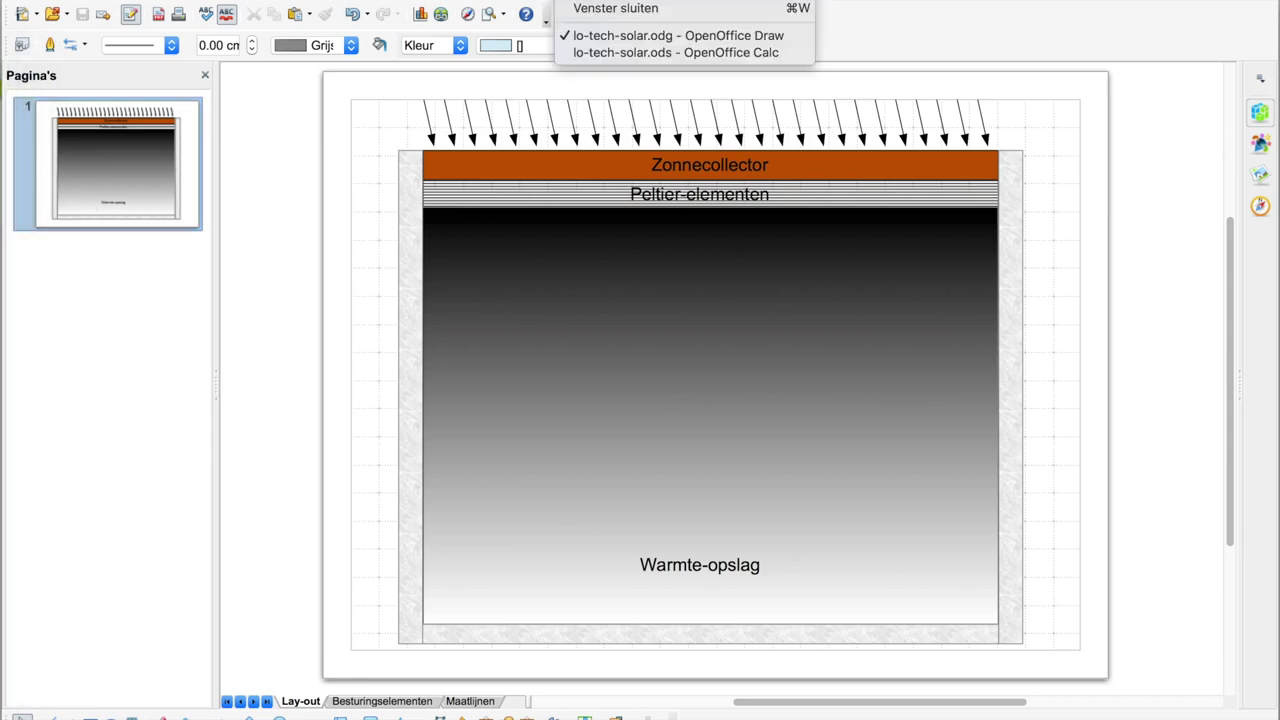
{"action": "left_click", "coordinate": [597, 54]}
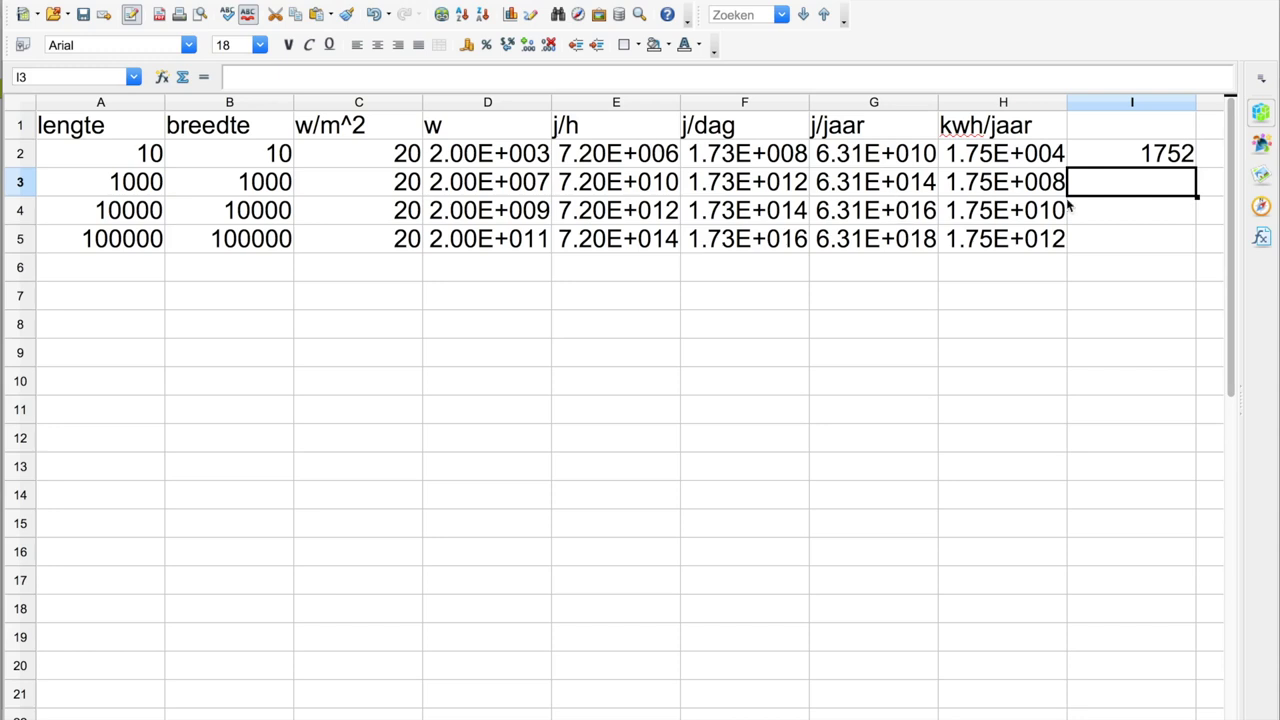
- Select I2 to see its =H2*0.1 formula behind 1752, then open the Window menu
{"action": "left_click", "coordinate": [1149, 162]}
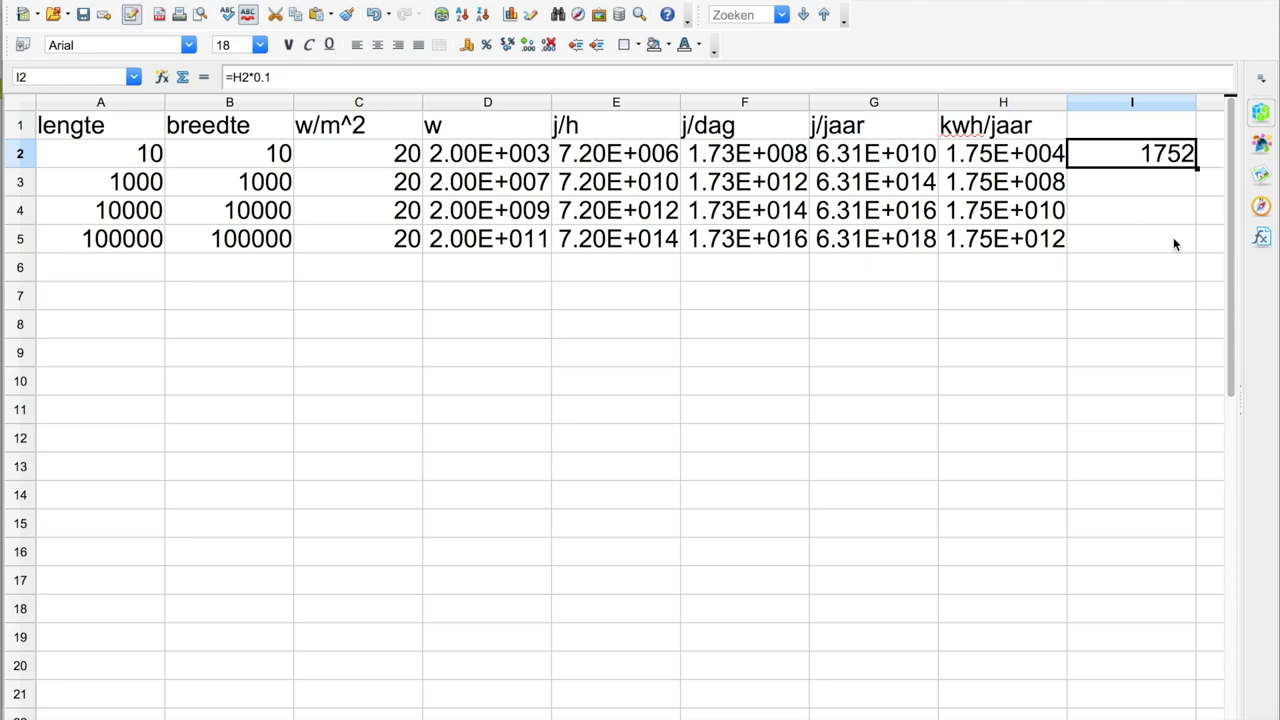
{"action": "left_click", "coordinate": [631, 2]}
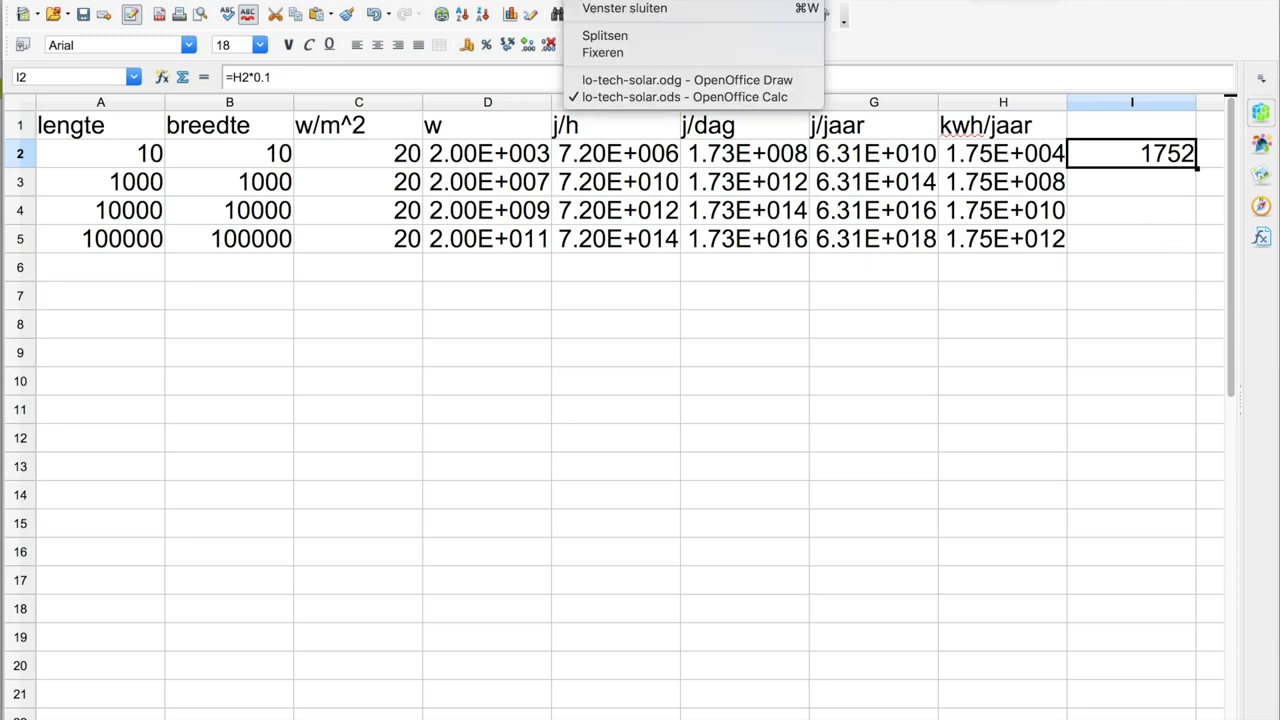
- Switch to lo-tech-solar.odg to view the collector diagram, then reopen the Window menu
{"action": "left_click", "coordinate": [650, 80]}
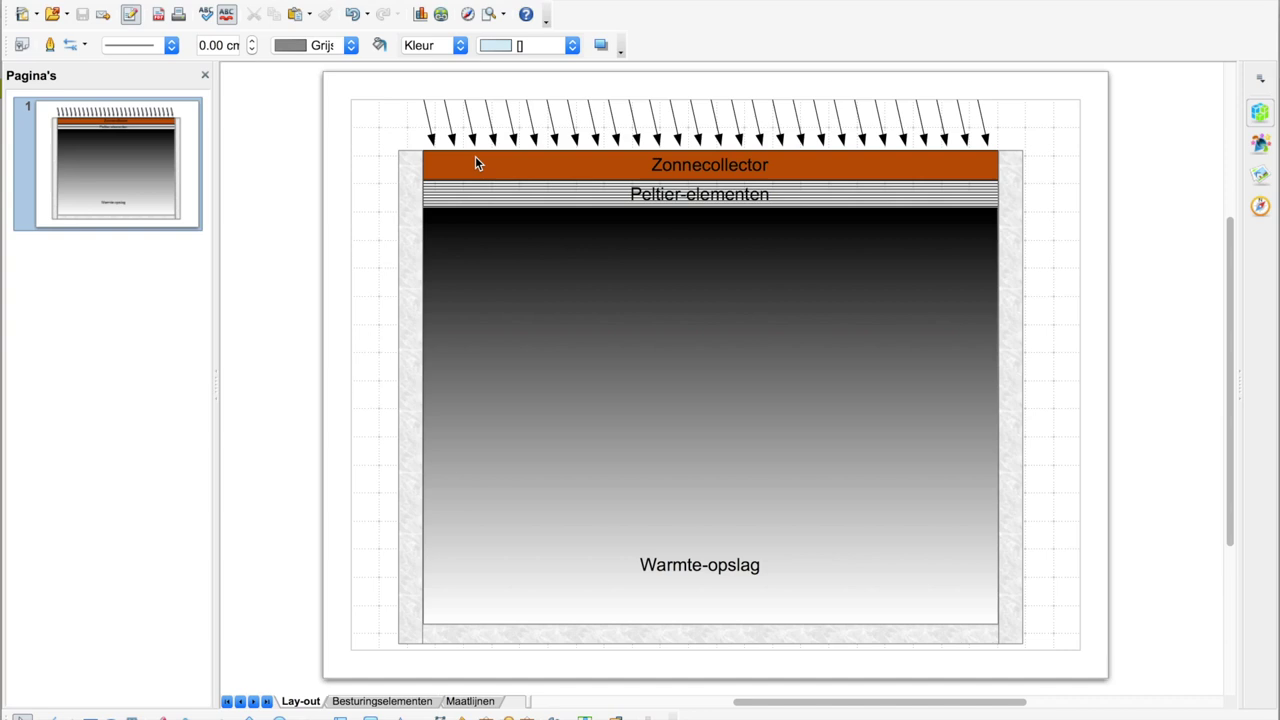
{"action": "left_click", "coordinate": [590, 0]}
- Return to lo-tech-solar.ods and enter =I2*50 in J2, giving 87600
{"action": "left_click", "coordinate": [594, 52]}
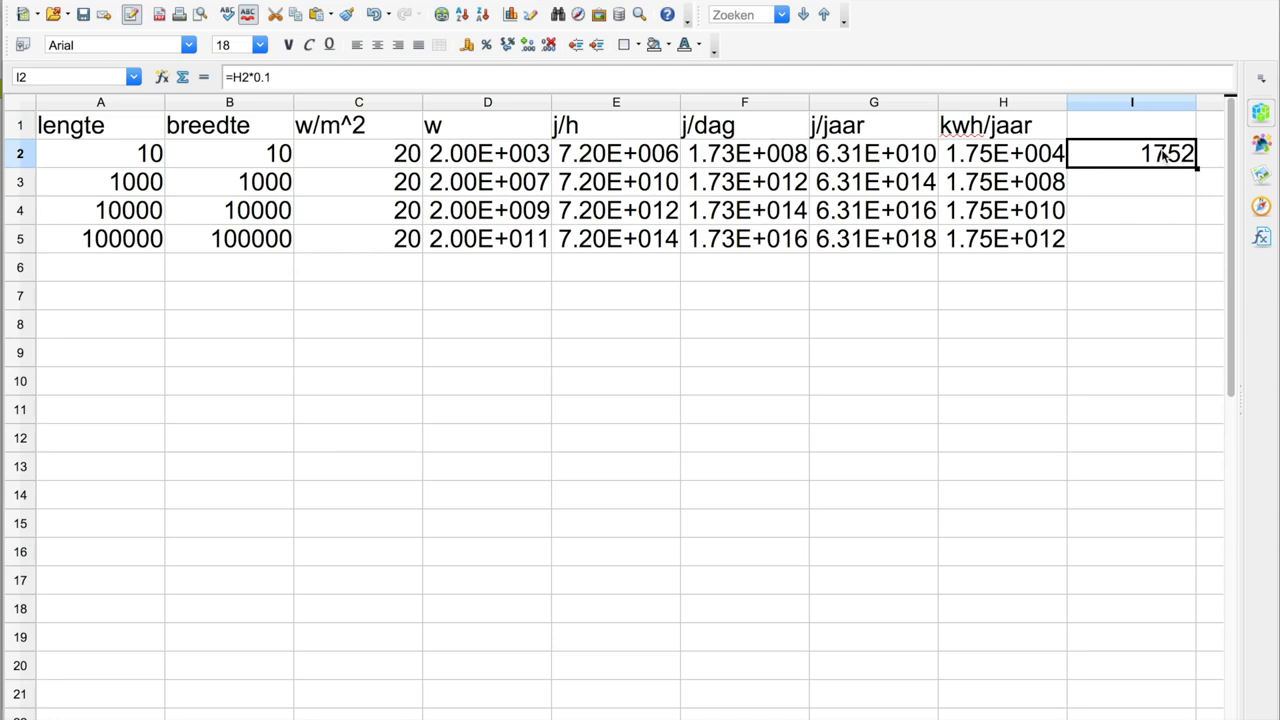
{"action": "key", "text": "Right"}
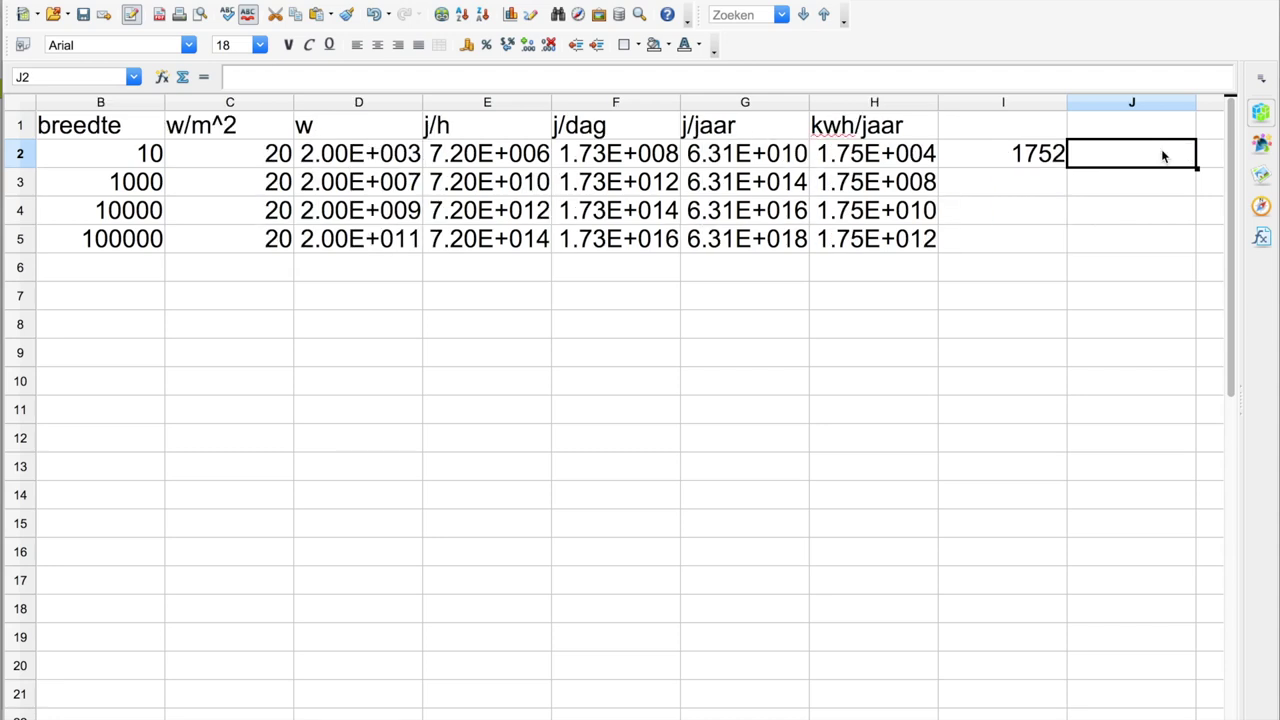
{"action": "type", "text": "="}
{"action": "left_click", "coordinate": [1014, 155]}
{"action": "type", "text": "*"}
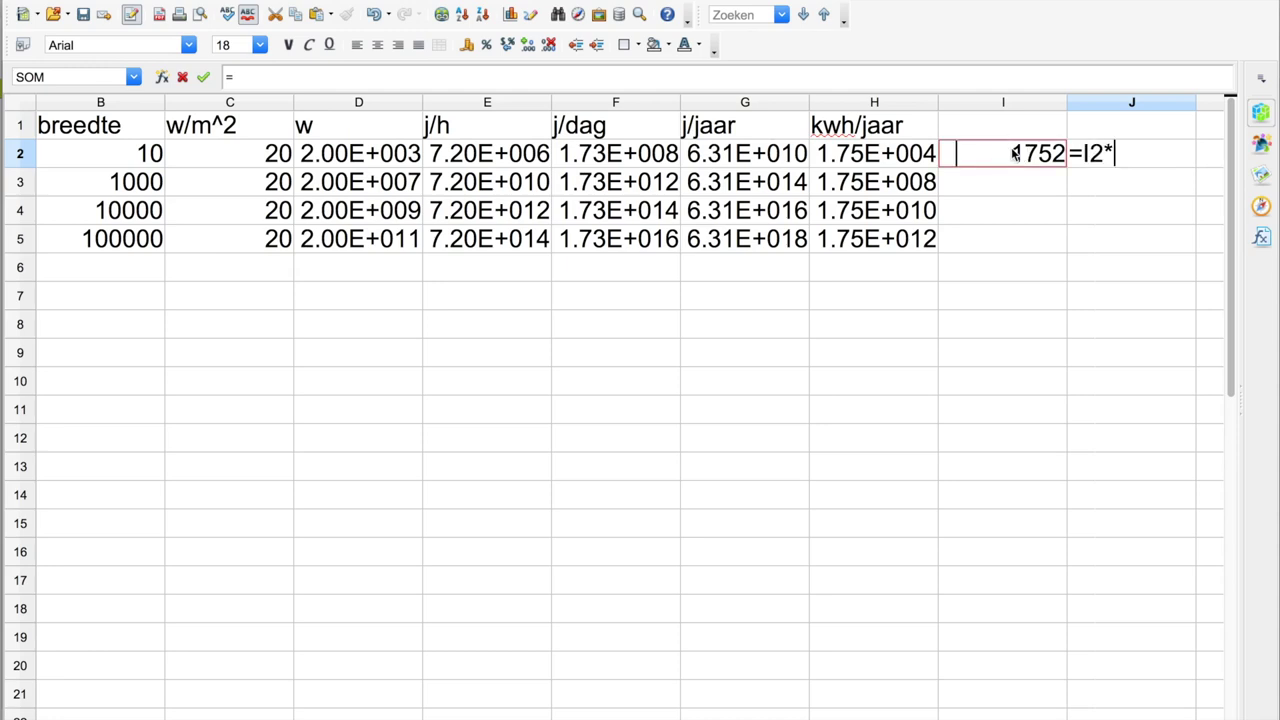
{"action": "type", "text": "50"}
{"action": "key", "text": "Return"}
{"action": "key", "text": "Up"}
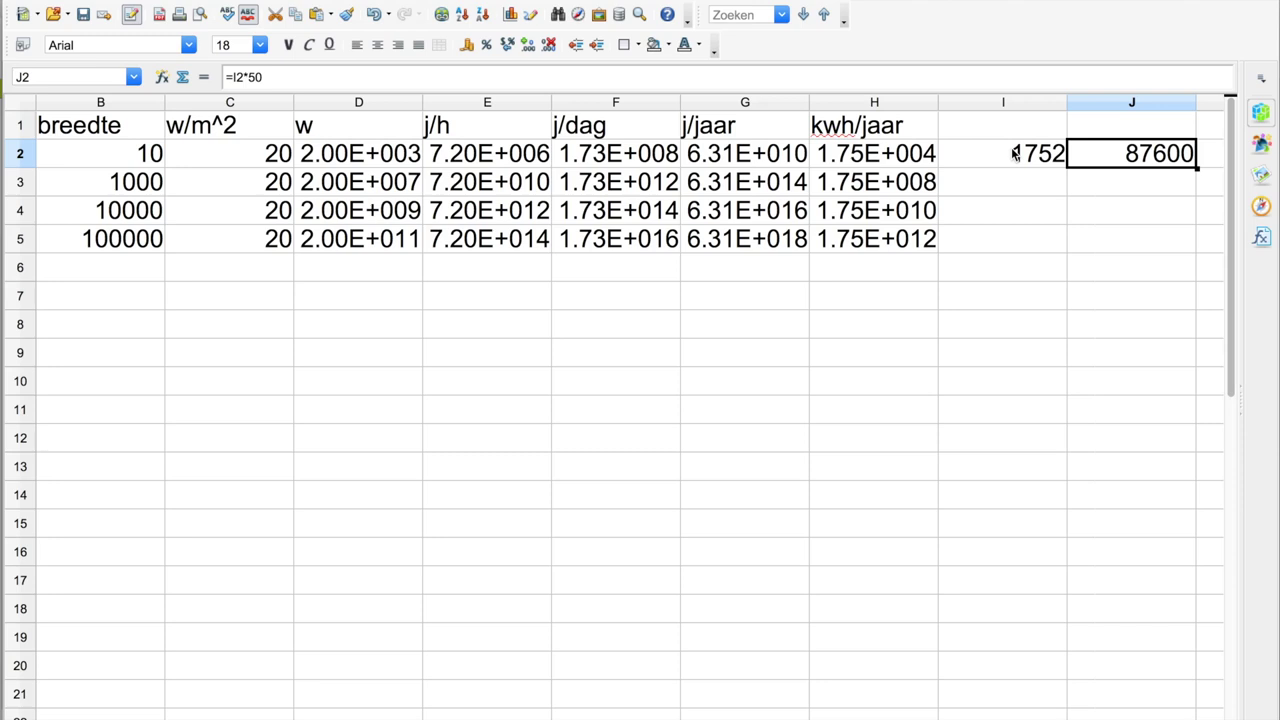
- Select I2:J5 and fill the I and J formulas down with Ctrl+D
{"action": "left_click", "coordinate": [1015, 153]}
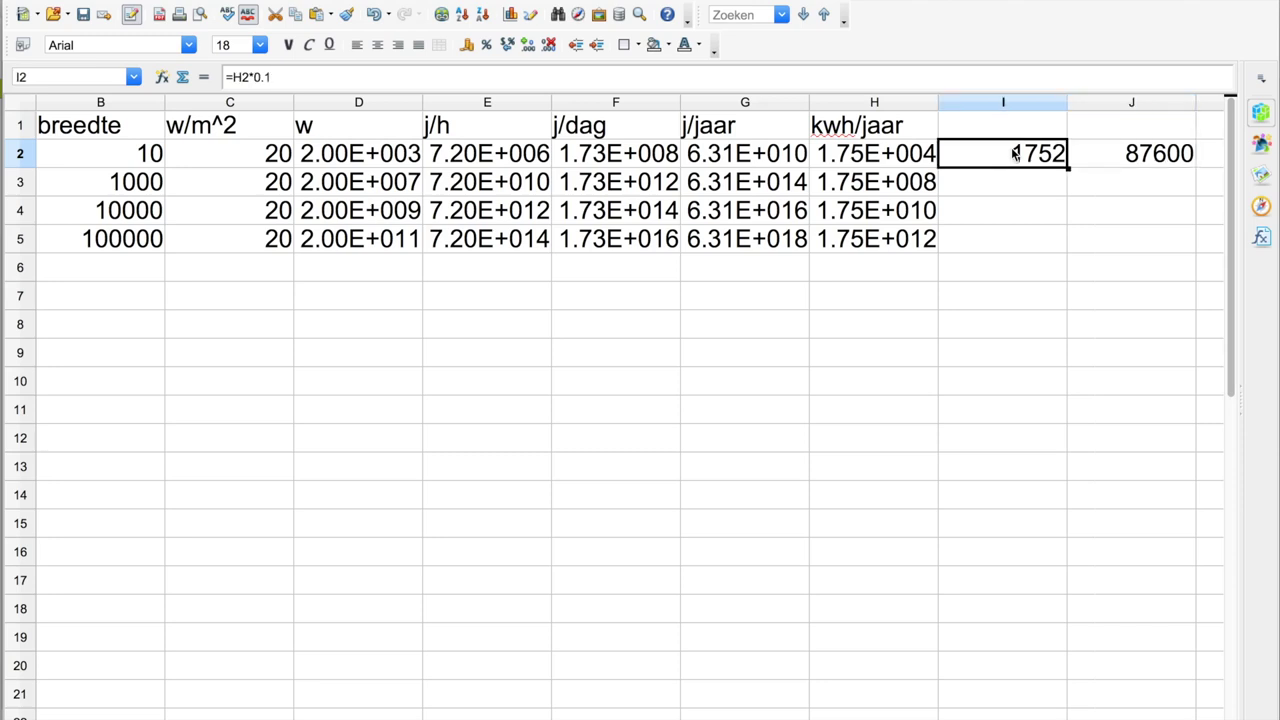
{"action": "key", "text": "shift+Right"}
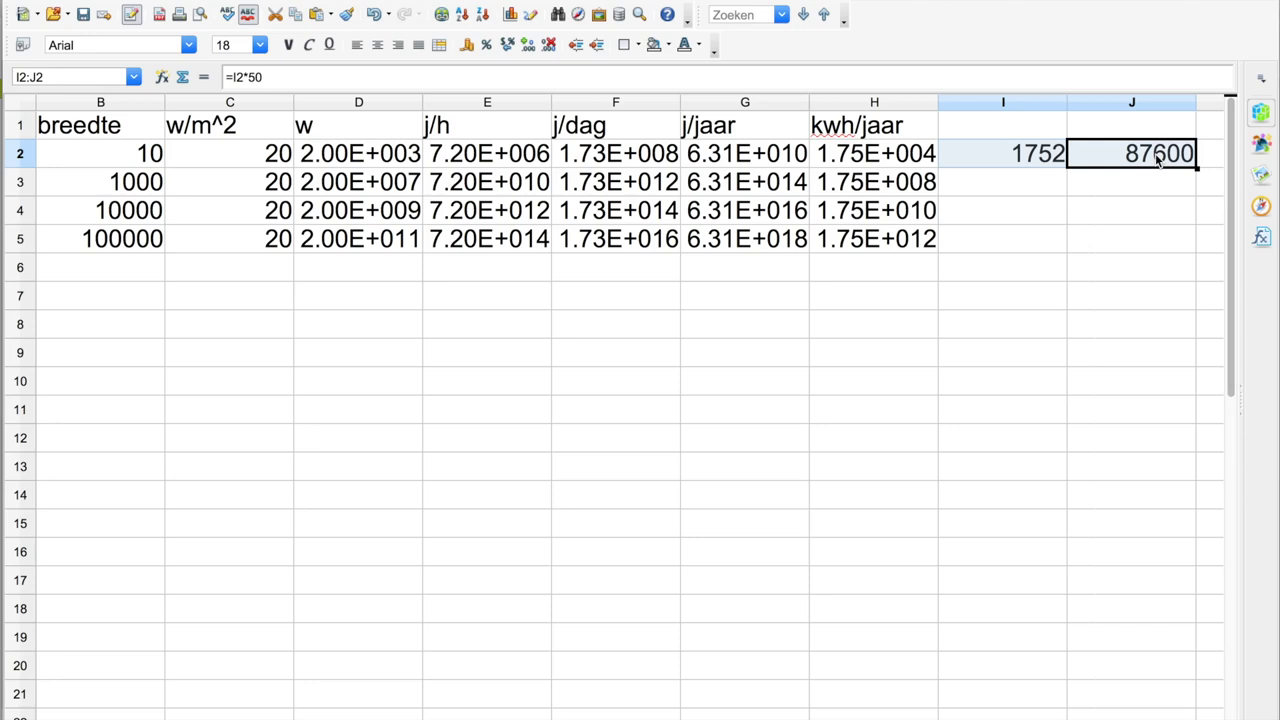
{"action": "left_click", "coordinate": [1033, 244], "text": "shift"}
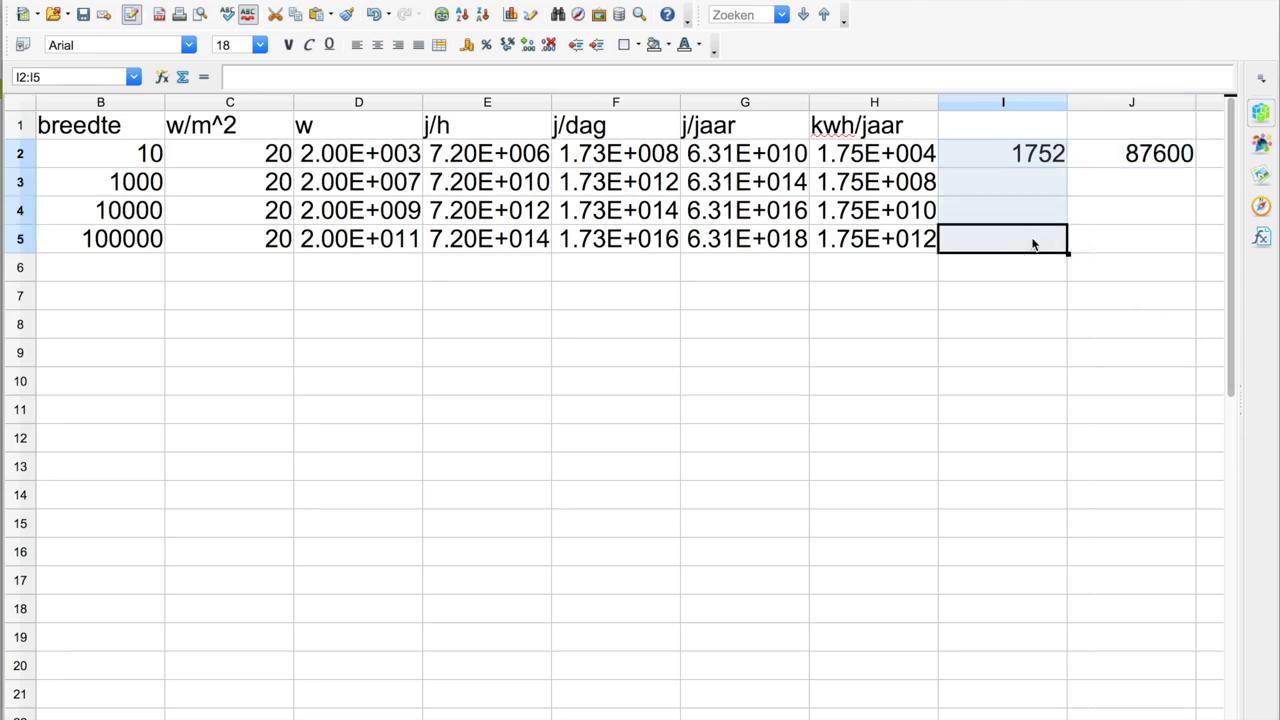
{"action": "left_click", "coordinate": [1104, 250], "text": "shift"}
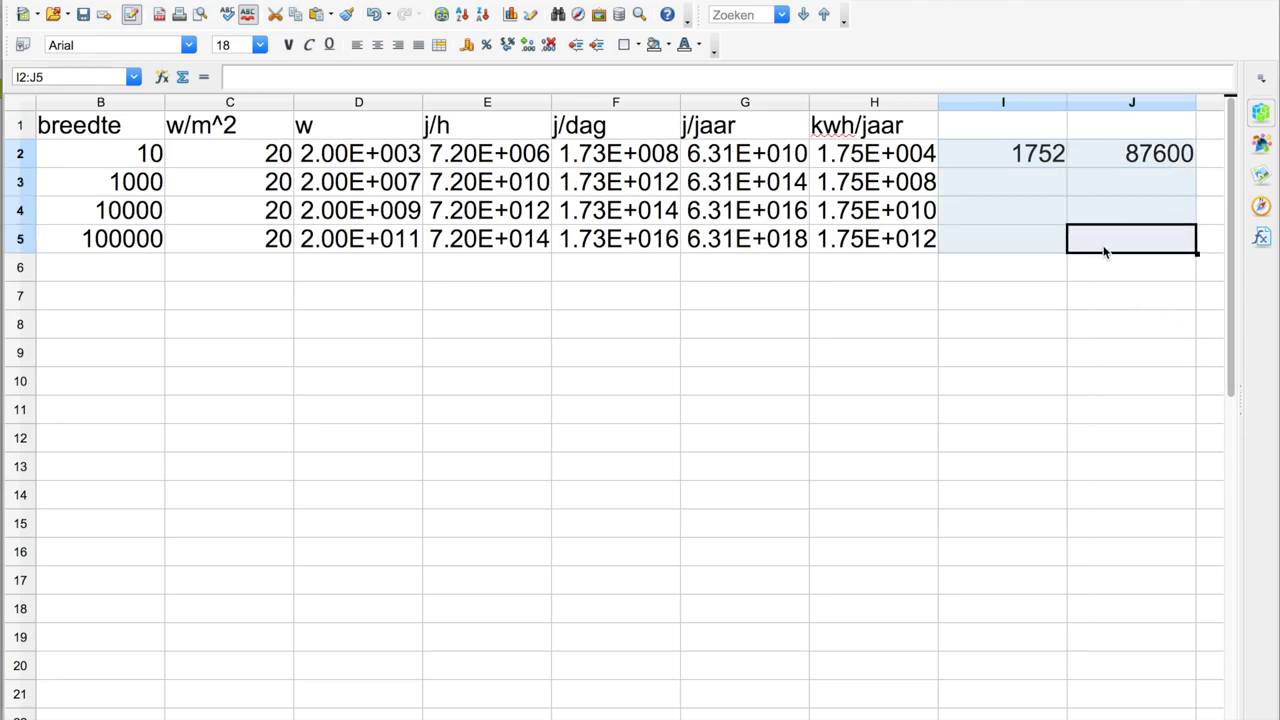
{"action": "left_click", "coordinate": [1037, 163]}
{"action": "left_click", "coordinate": [1128, 165], "text": "shift"}
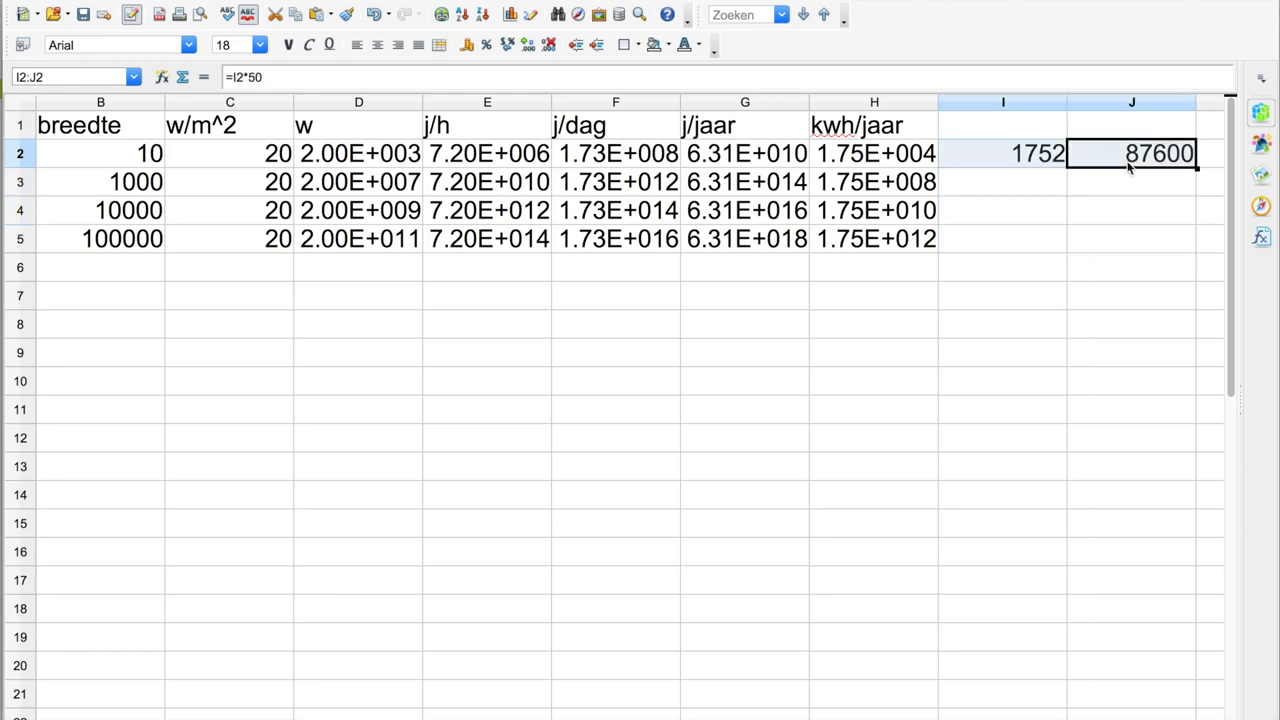
{"action": "left_click", "coordinate": [1114, 245], "text": "shift"}
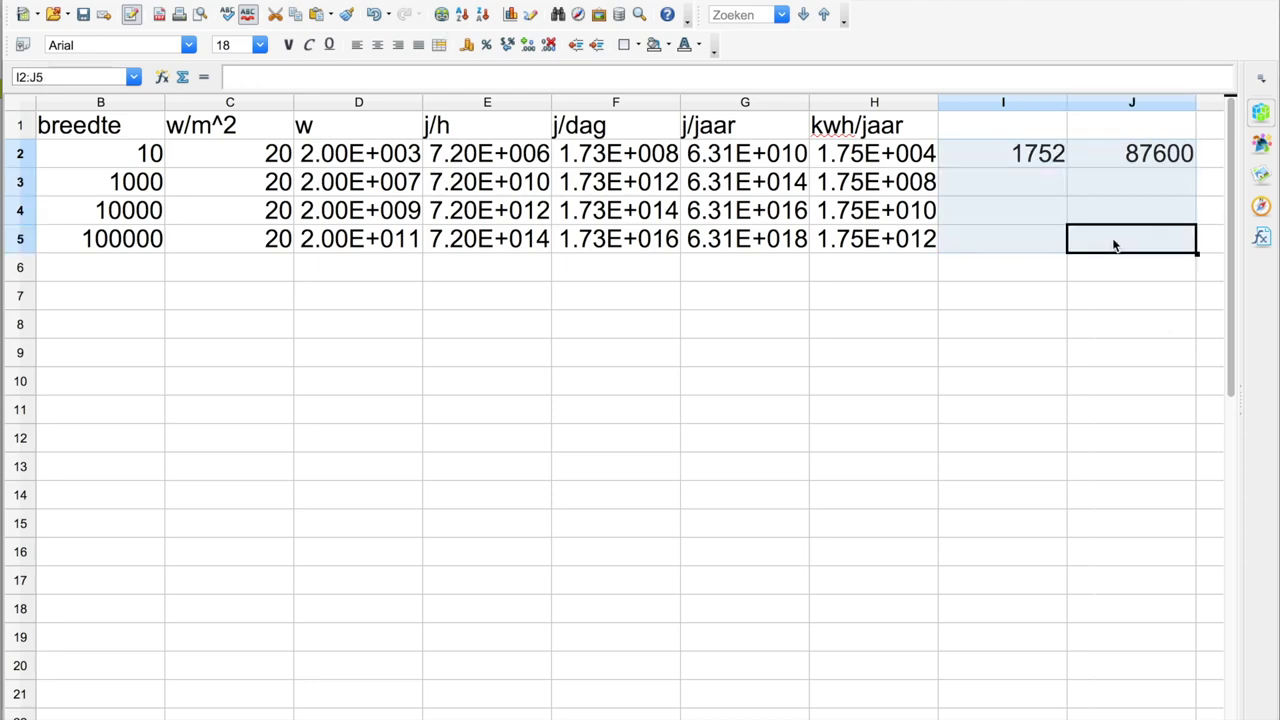
{"action": "key", "text": "ctrl+d"}
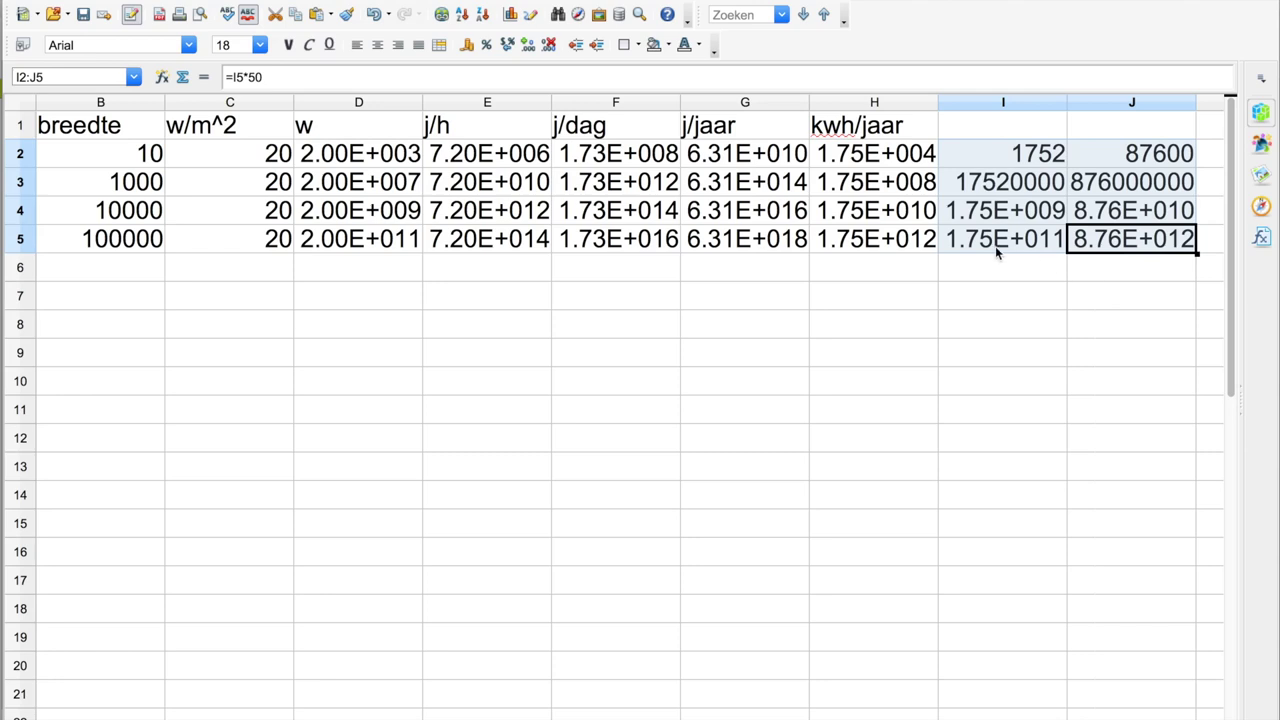
{"action": "left_click", "coordinate": [126, 153]}
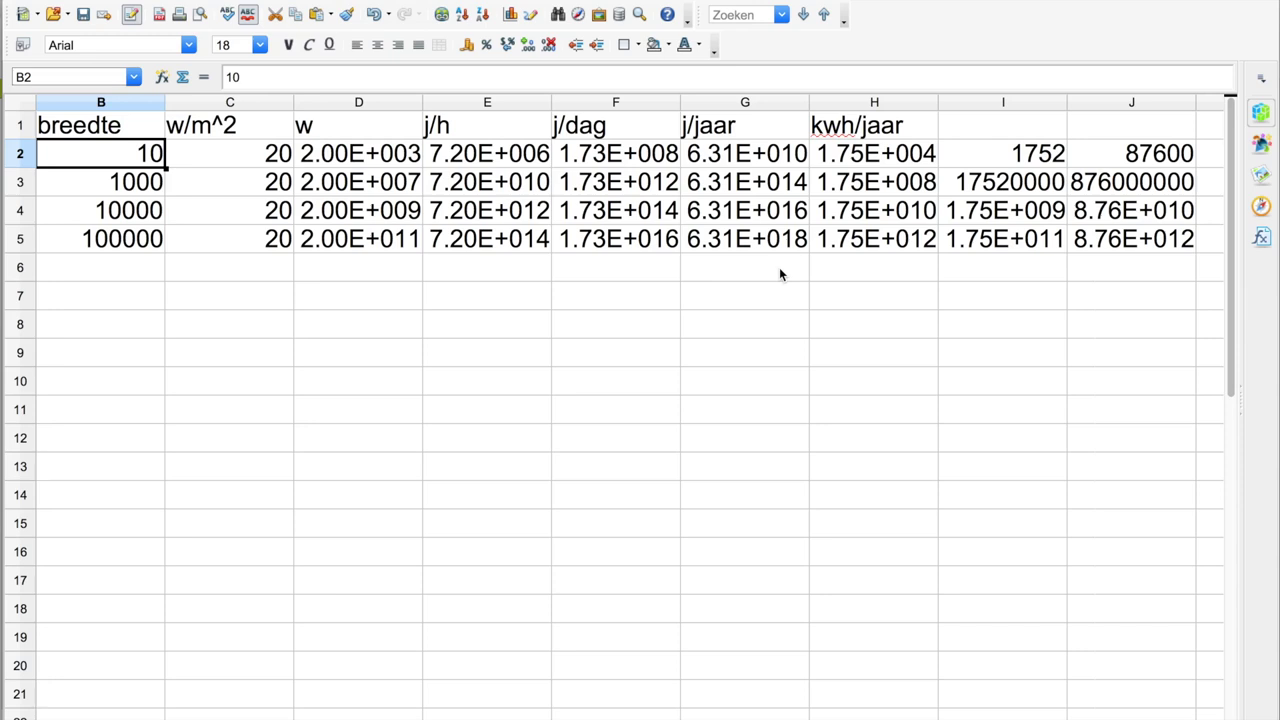
- Narrow columns C, B and A so column J shows full values like 876000000
{"action": "left_click_drag", "start_coordinate": [293, 102], "coordinate": [246, 104]}
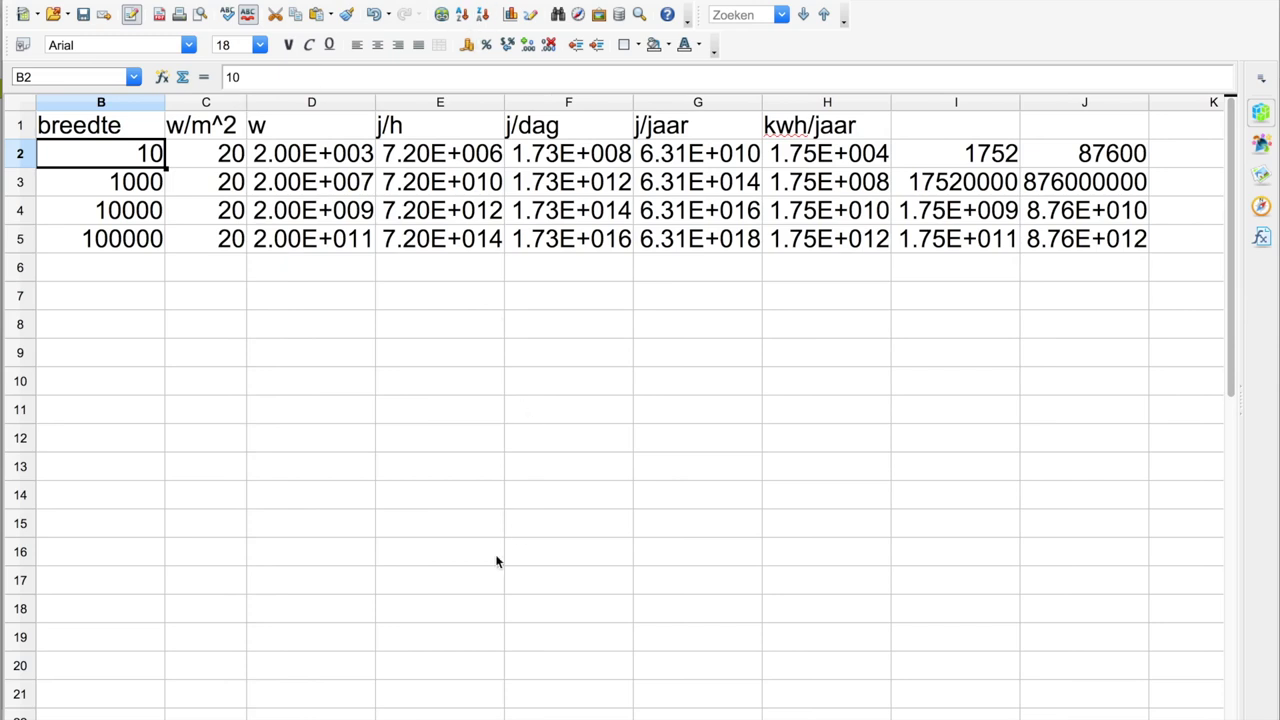
{"action": "left_click_drag", "start_coordinate": [457, 716], "coordinate": [416, 716]}
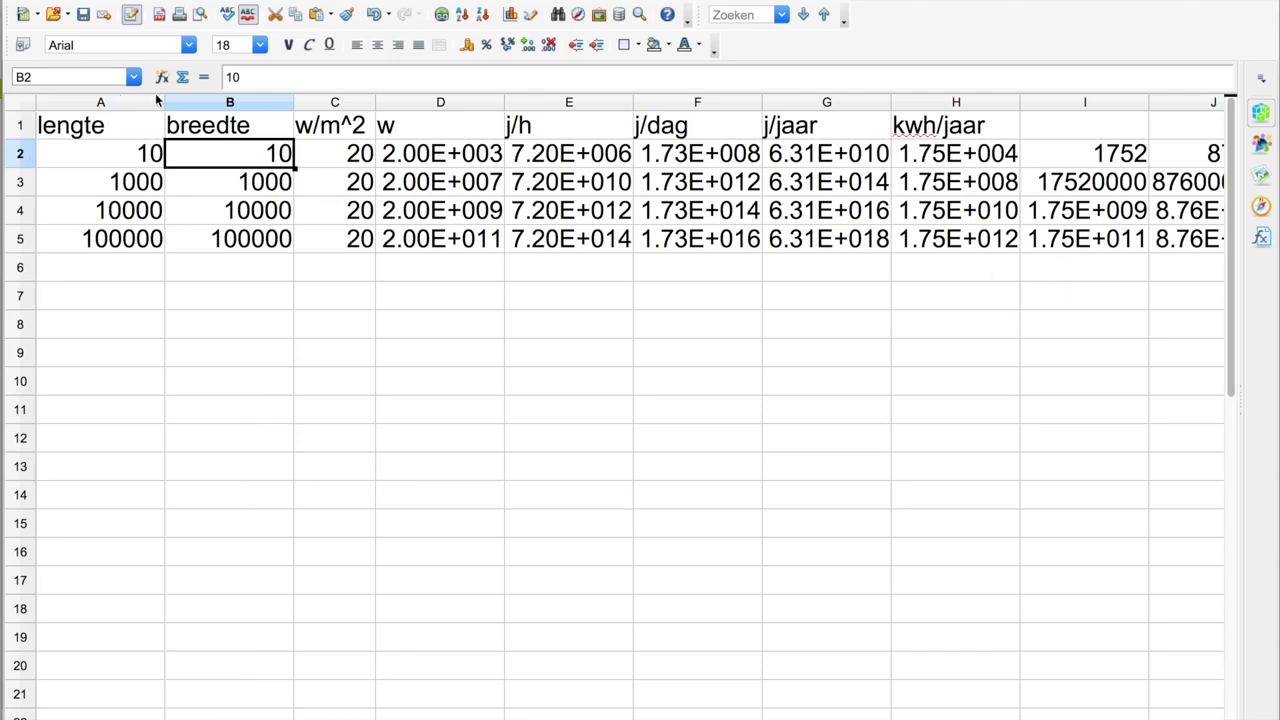
{"action": "left_click_drag", "start_coordinate": [290, 101], "coordinate": [256, 101]}
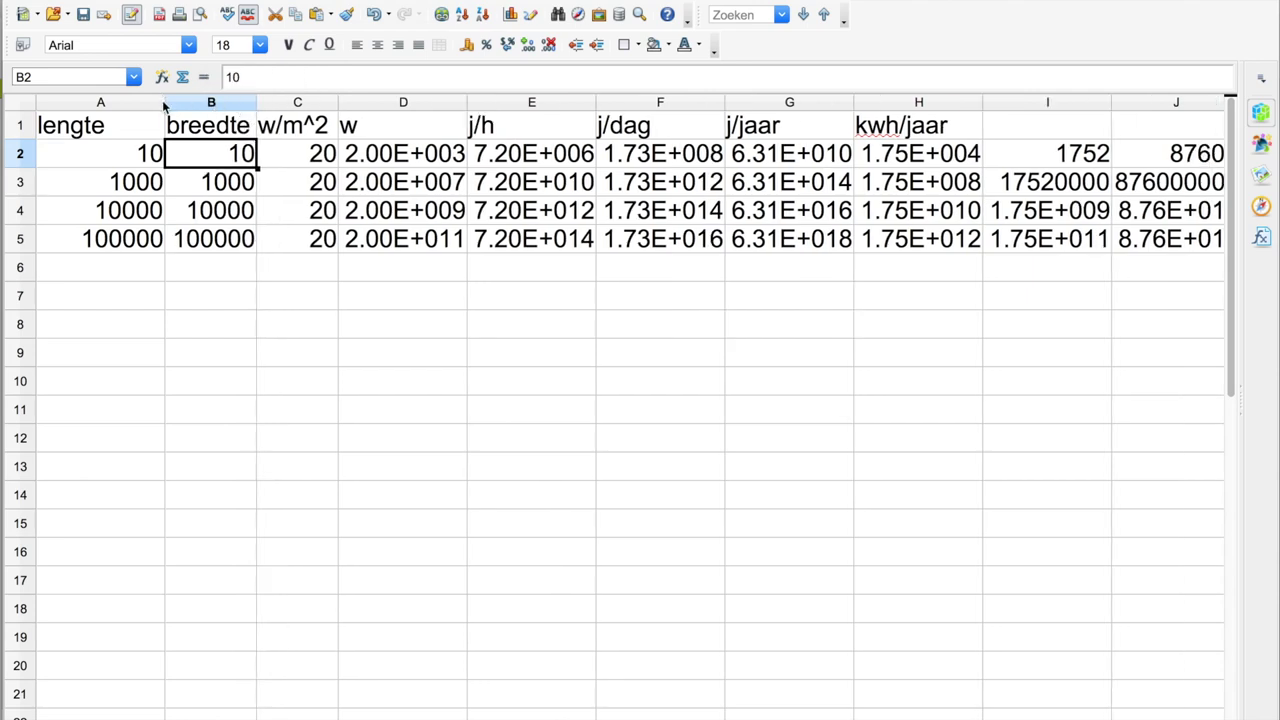
{"action": "left_click_drag", "start_coordinate": [163, 102], "coordinate": [124, 104]}
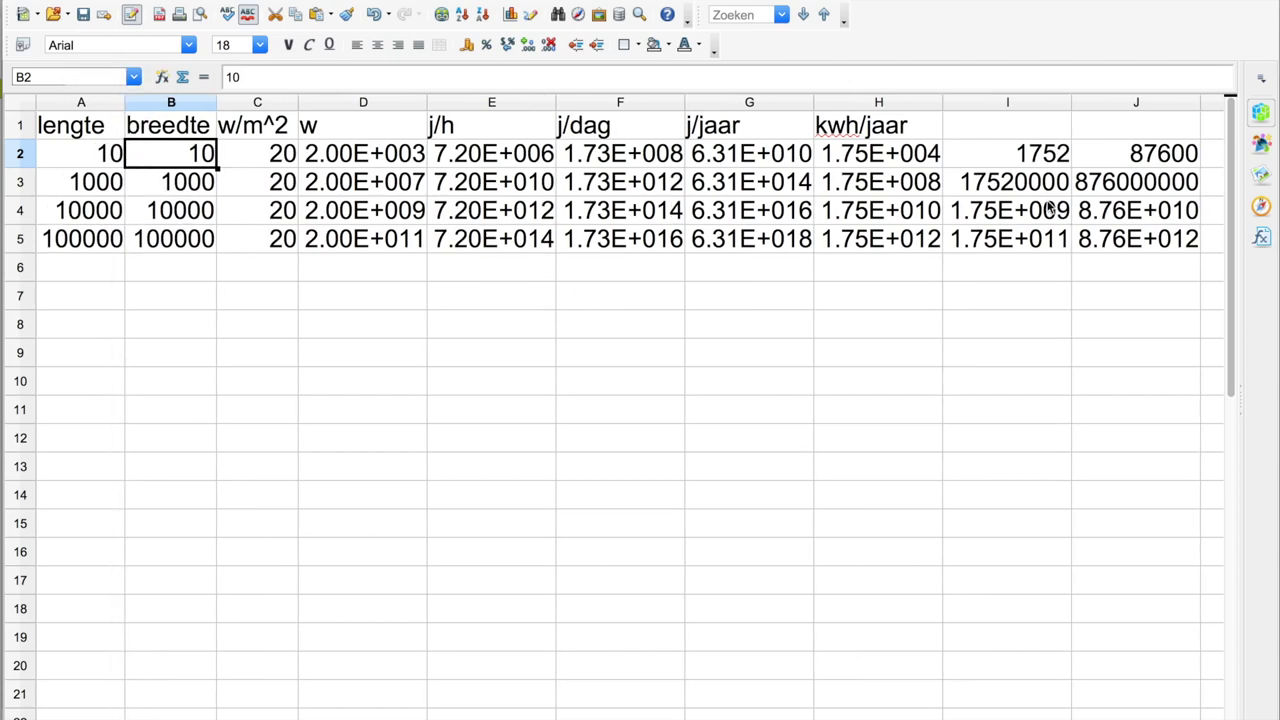
- Enter the header Euro/jaar in I1 and Euro/invest in J1
{"action": "left_click", "coordinate": [996, 128]}
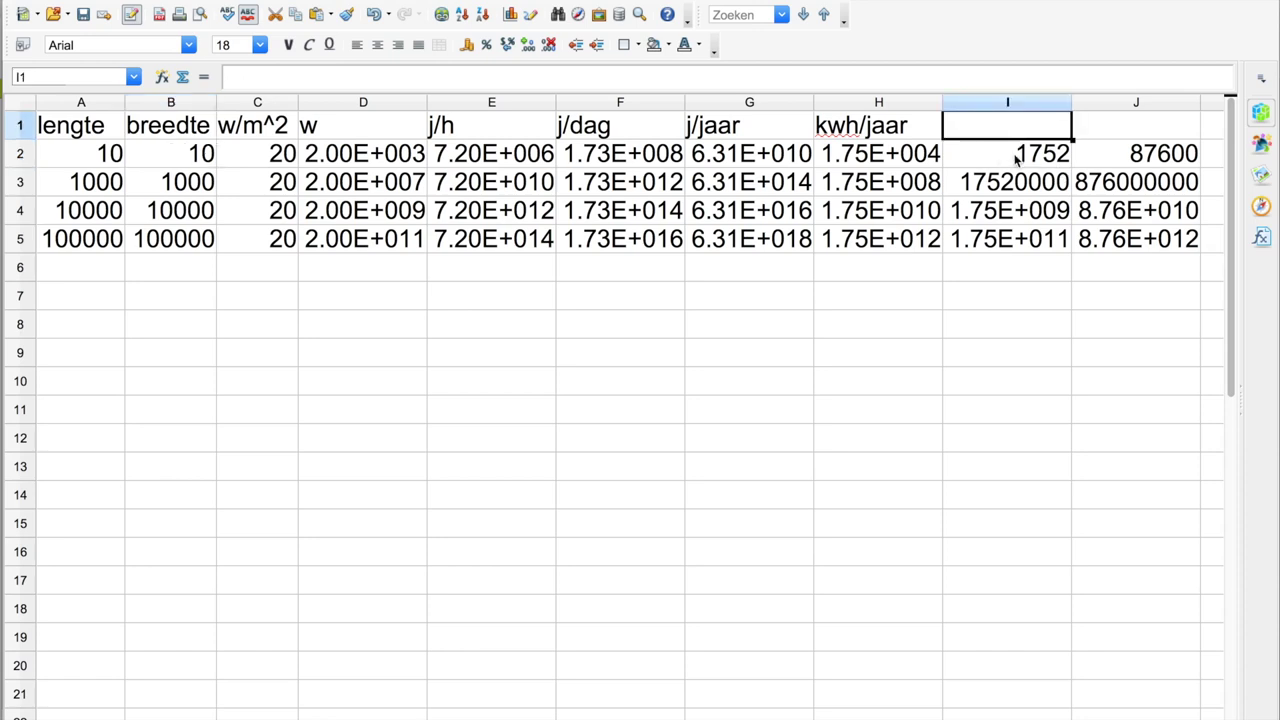
{"action": "type", "text": "Euro"}
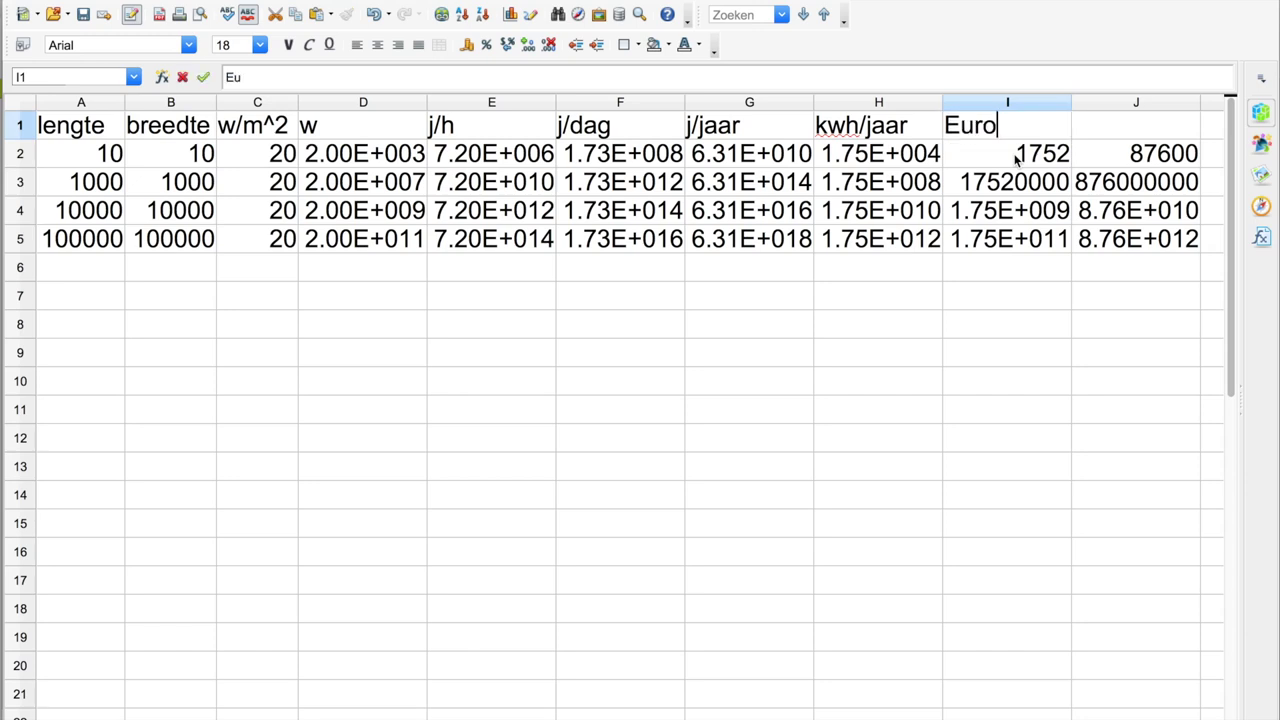
{"action": "type", "text": "/jaar"}
{"action": "key", "text": "Tab"}
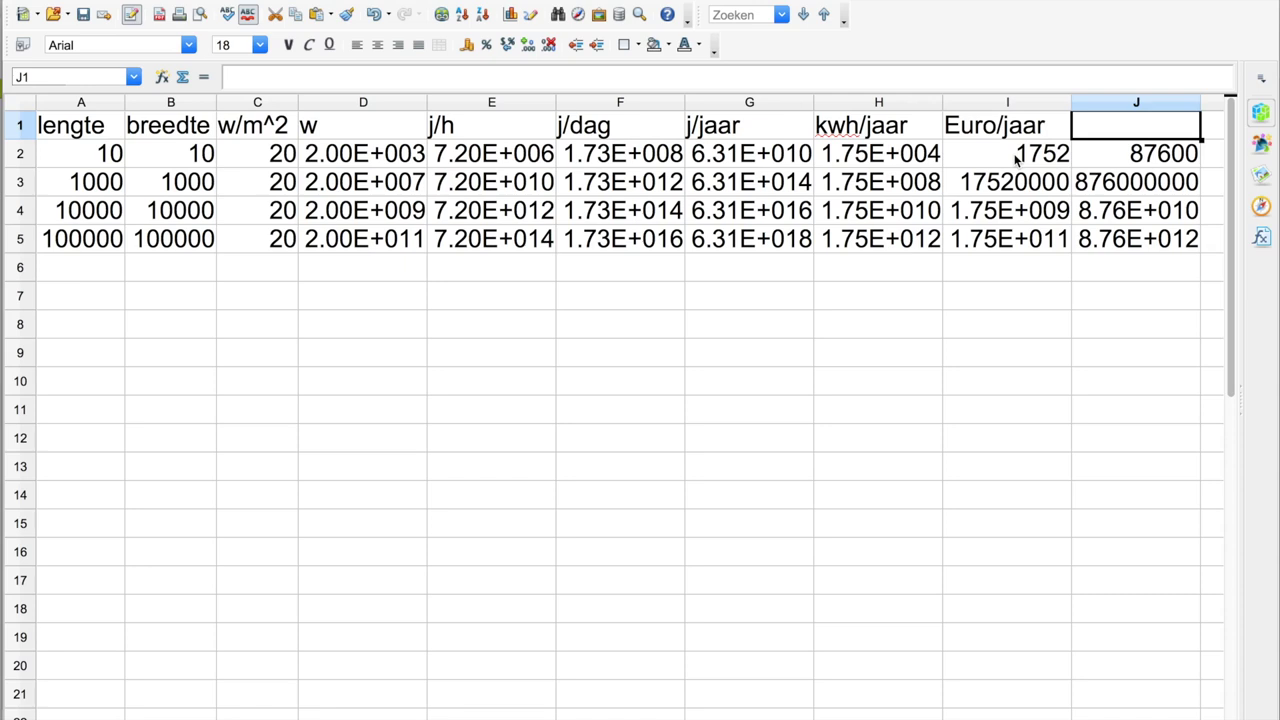
{"action": "type", "text": "Eur"}
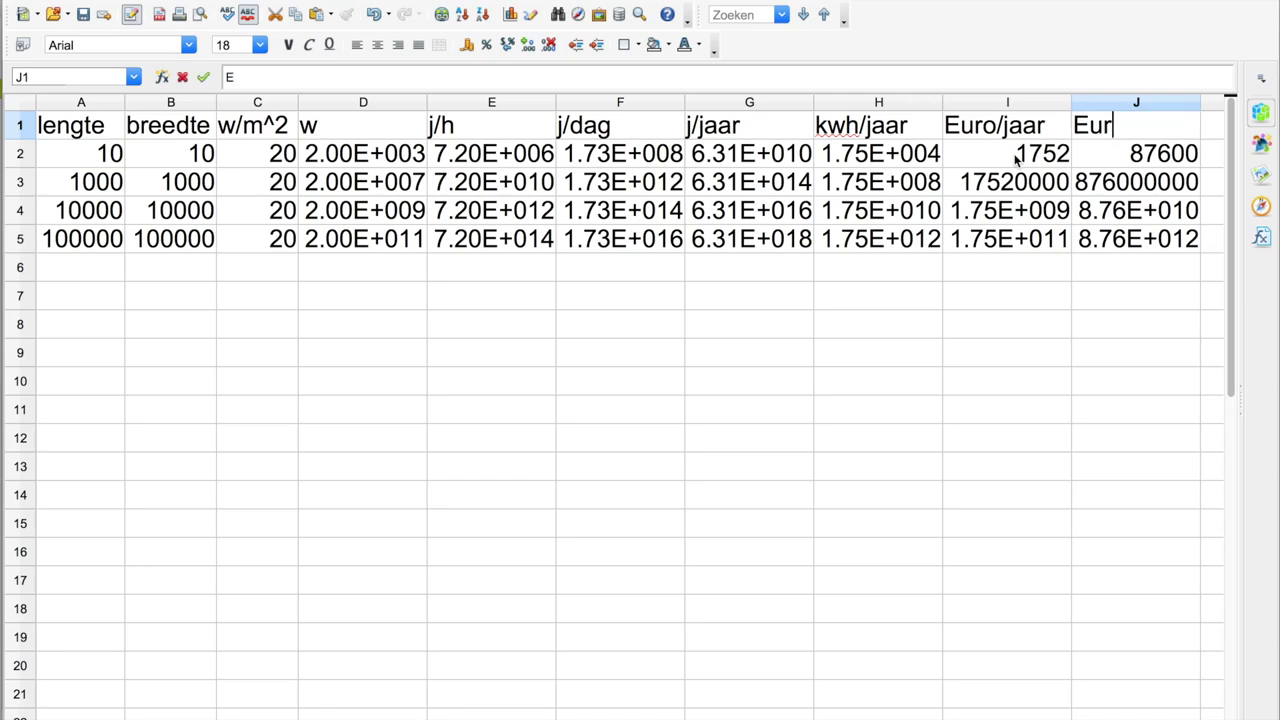
{"action": "type", "text": "o/lifetime"}
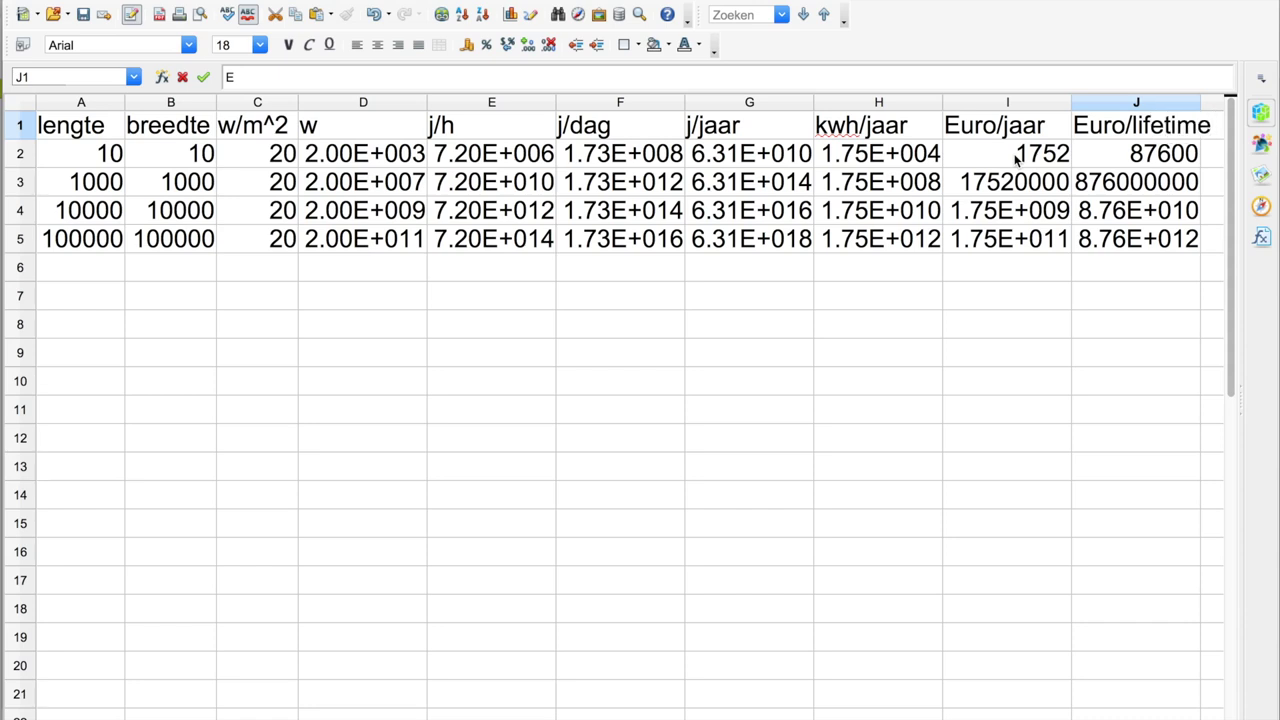
{"action": "key", "text": "BackSpace"}
{"action": "key", "text": "BackSpace"}
{"action": "key", "text": "BackSpace"}
{"action": "key", "text": "BackSpace"}
{"action": "key", "text": "BackSpace"}
{"action": "key", "text": "BackSpace"}
{"action": "key", "text": "BackSpace"}
{"action": "key", "text": "BackSpace"}
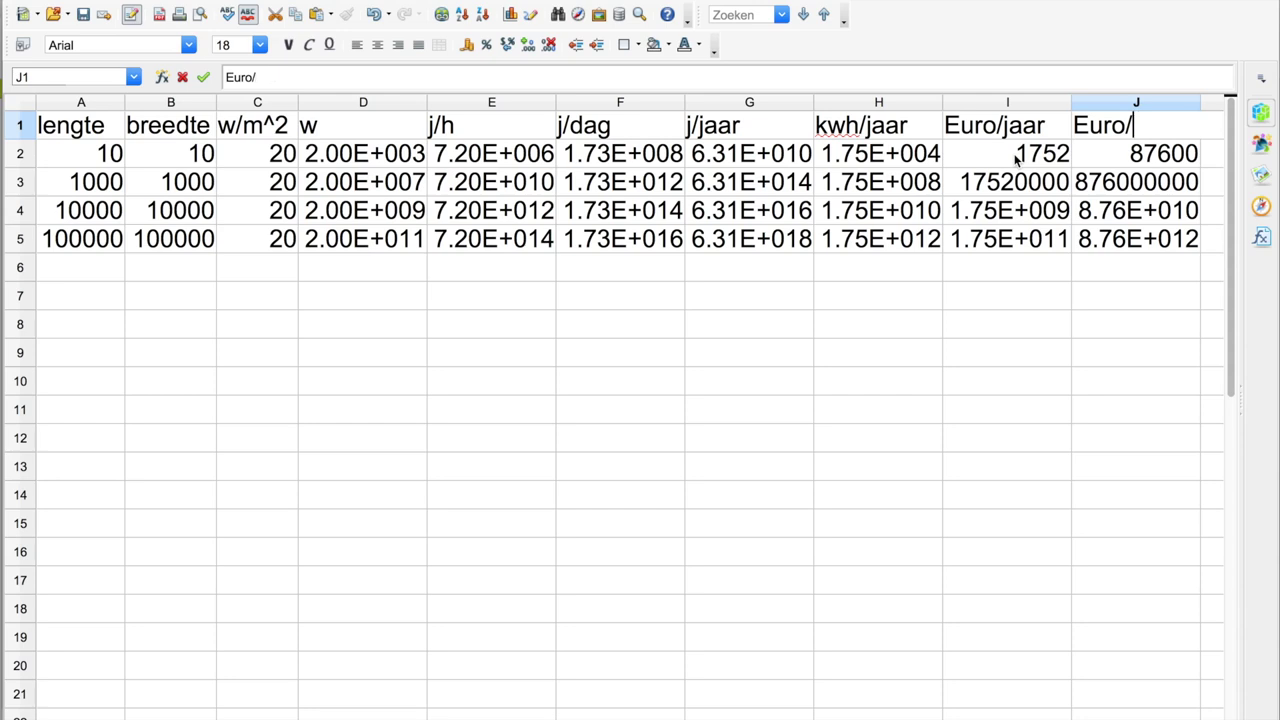
{"action": "type", "text": "invest"}
{"action": "left_click", "coordinate": [1016, 158]}
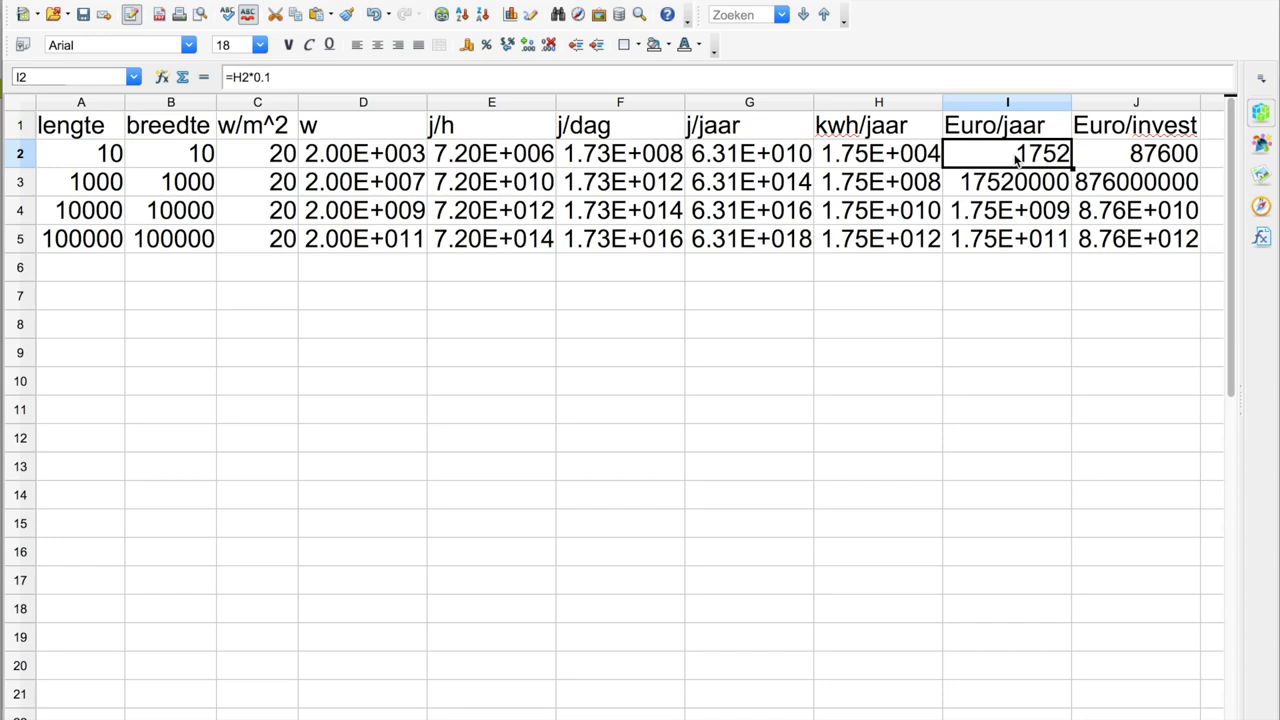
- Check both new headers and the length value in row 3
{"action": "key", "text": "Up"}
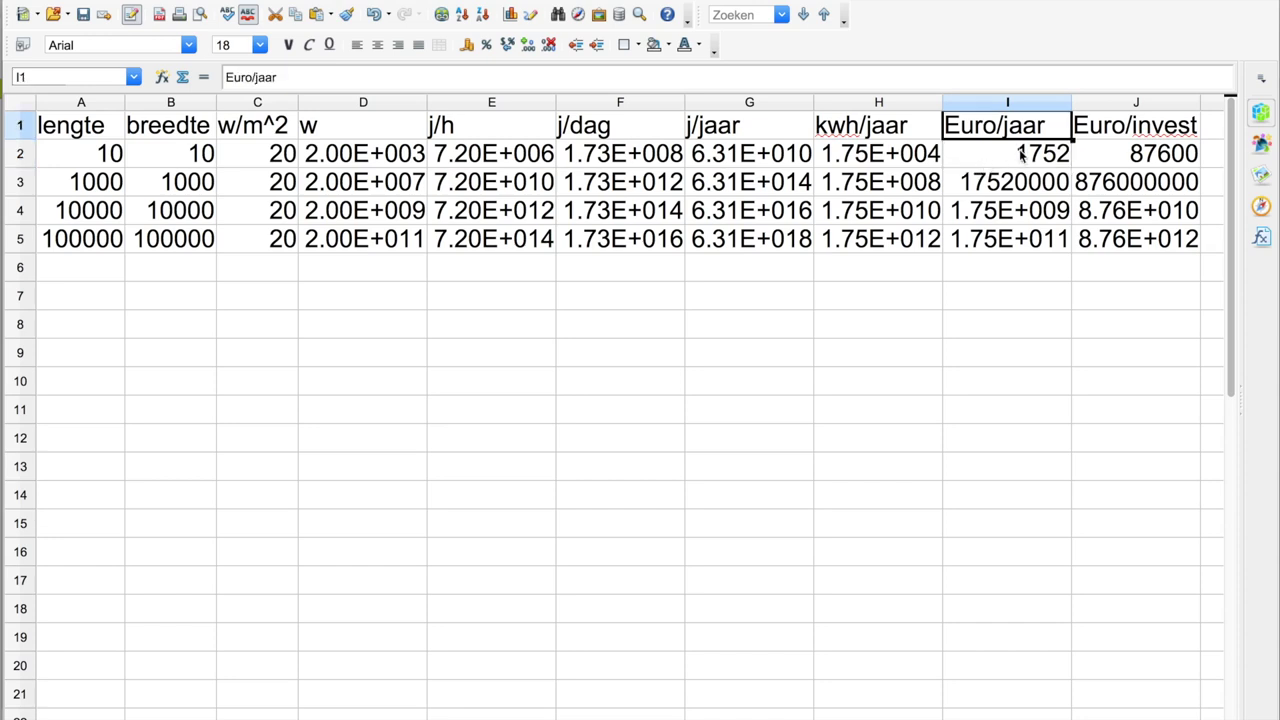
{"action": "left_click", "coordinate": [1128, 127]}
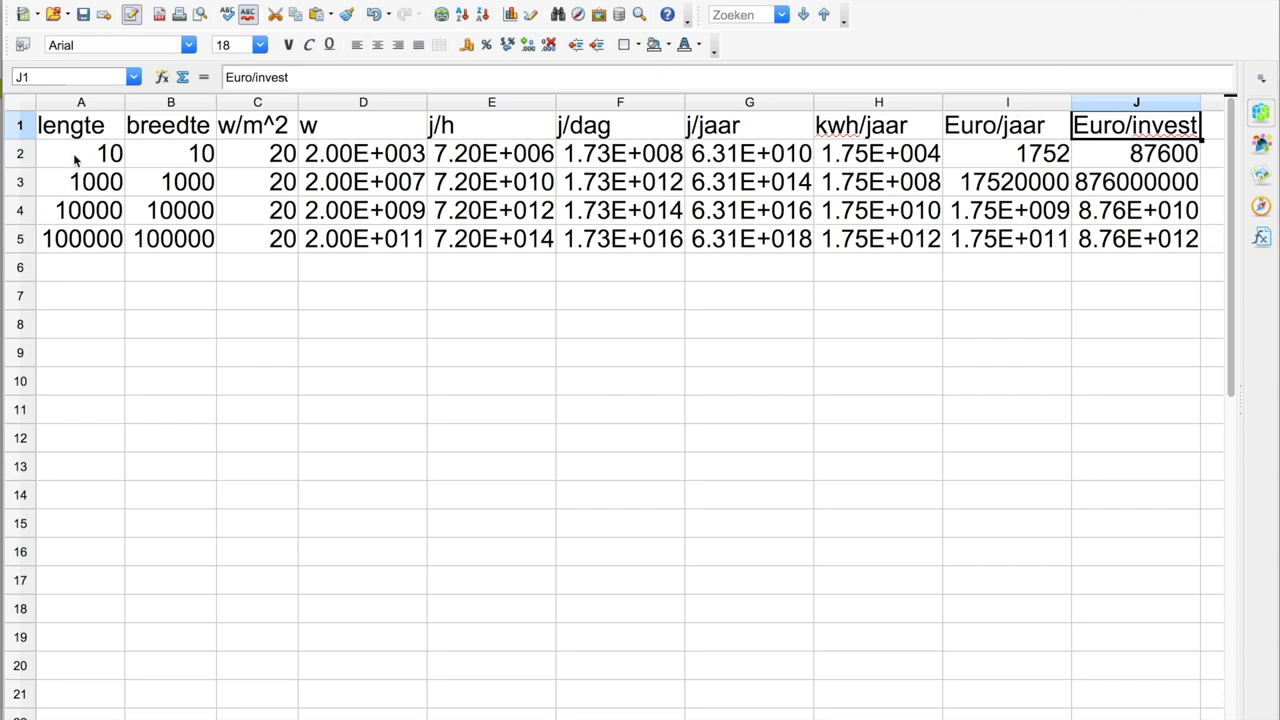
{"action": "left_click", "coordinate": [71, 184]}
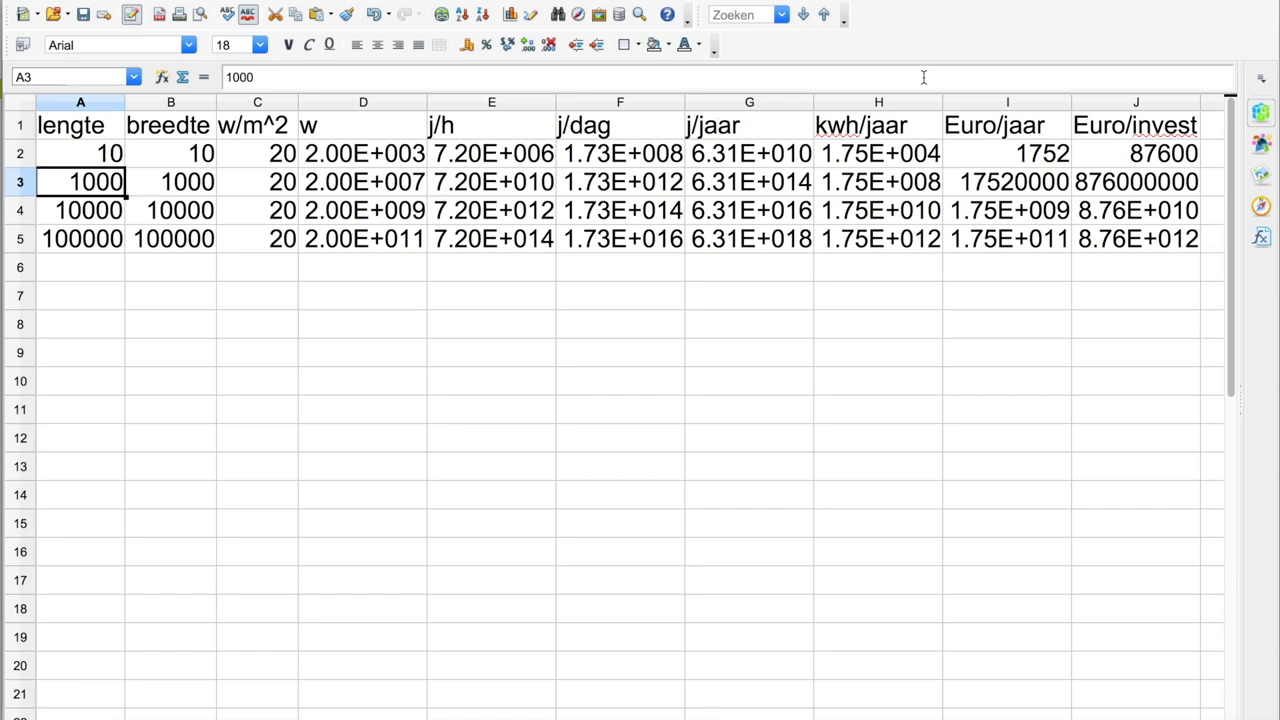
- Format columns I and J as Wetenschappelijk, so row 3 reads 1.75E+007 and 8.76E+008
{"action": "left_click", "coordinate": [1018, 104]}
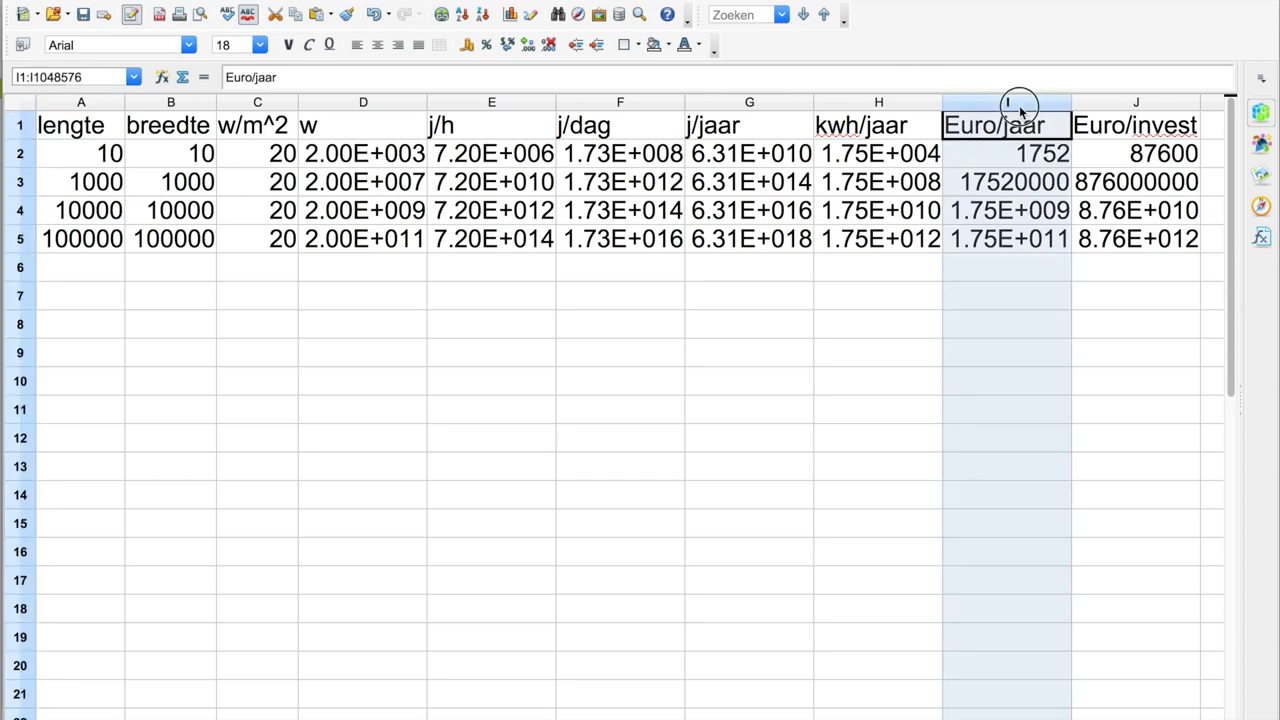
{"action": "left_click_drag", "start_coordinate": [1018, 104], "coordinate": [1103, 103]}
{"action": "left_click", "coordinate": [420, 0]}
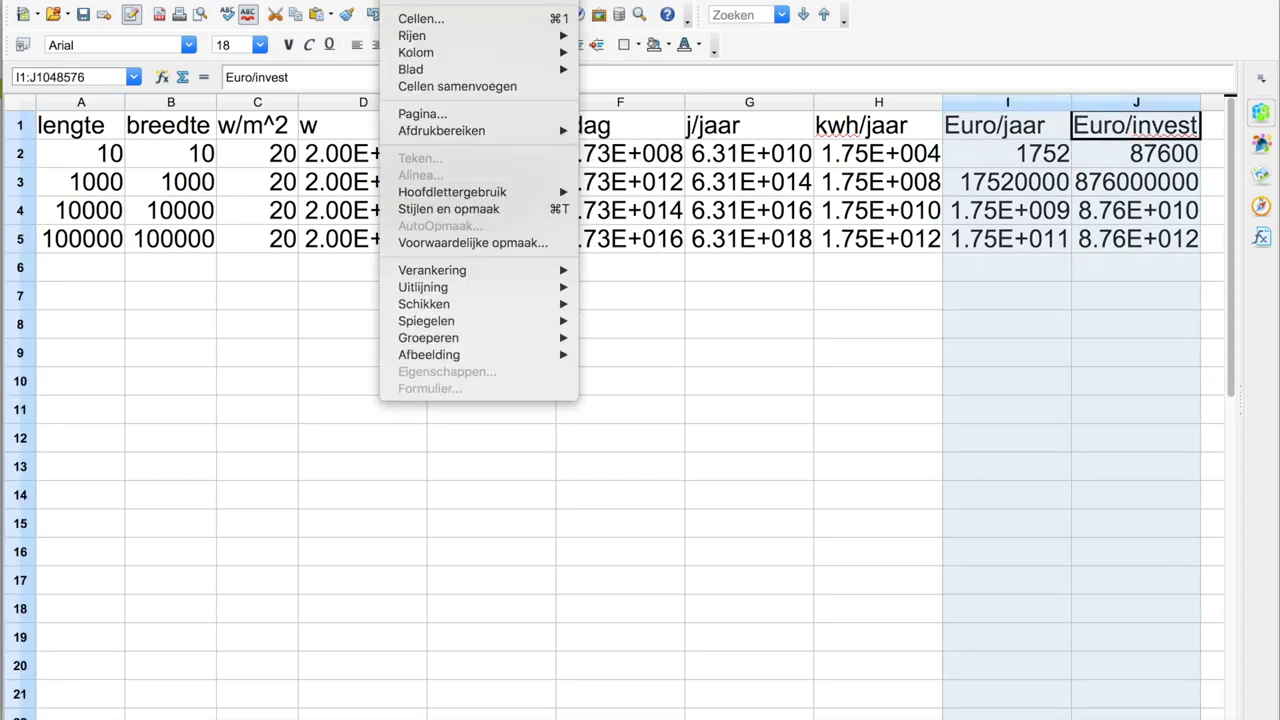
{"action": "left_click", "coordinate": [425, 20]}
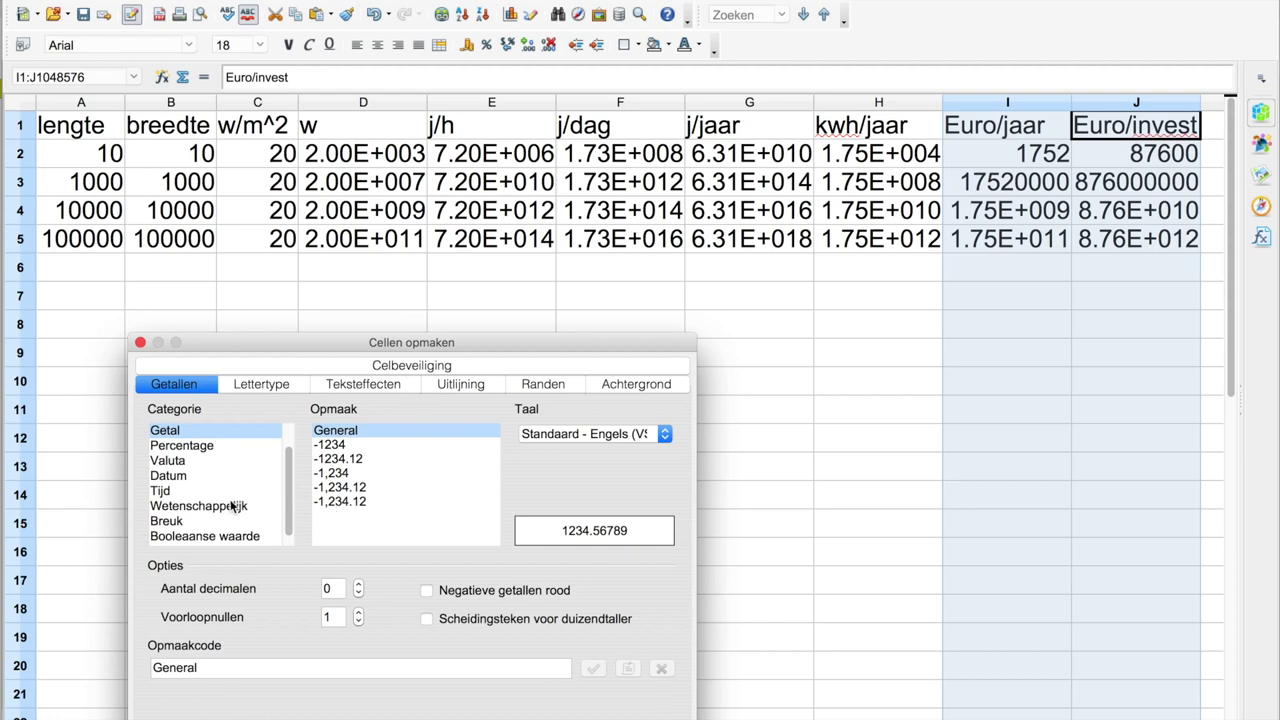
{"action": "left_click", "coordinate": [232, 506]}
{"action": "key", "text": "Return"}
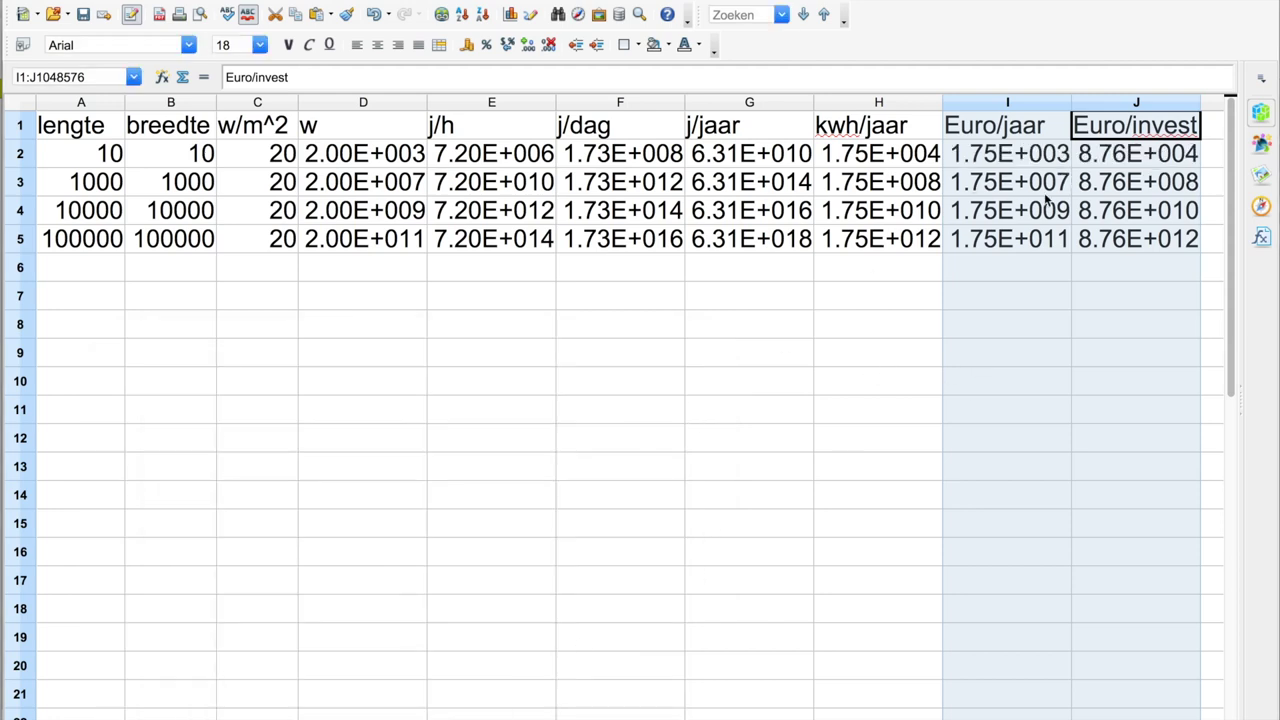
{"action": "left_click", "coordinate": [1091, 182]}
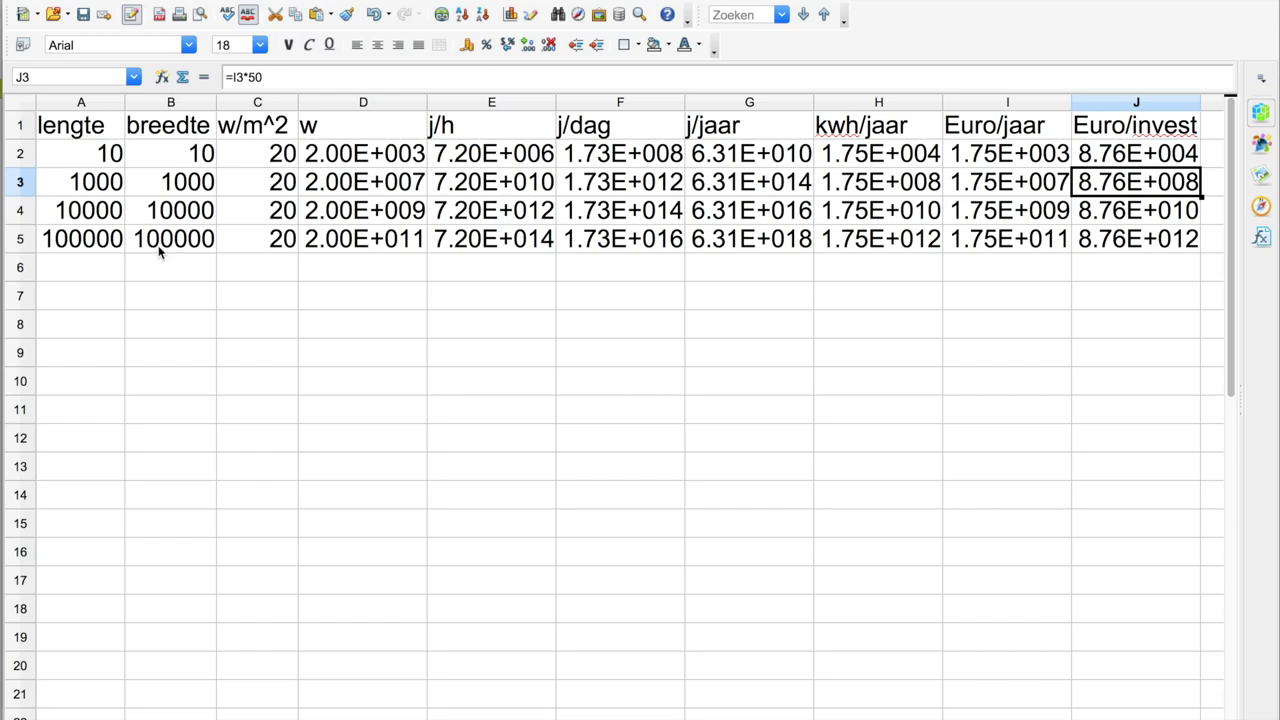
{"action": "left_click", "coordinate": [86, 242]}
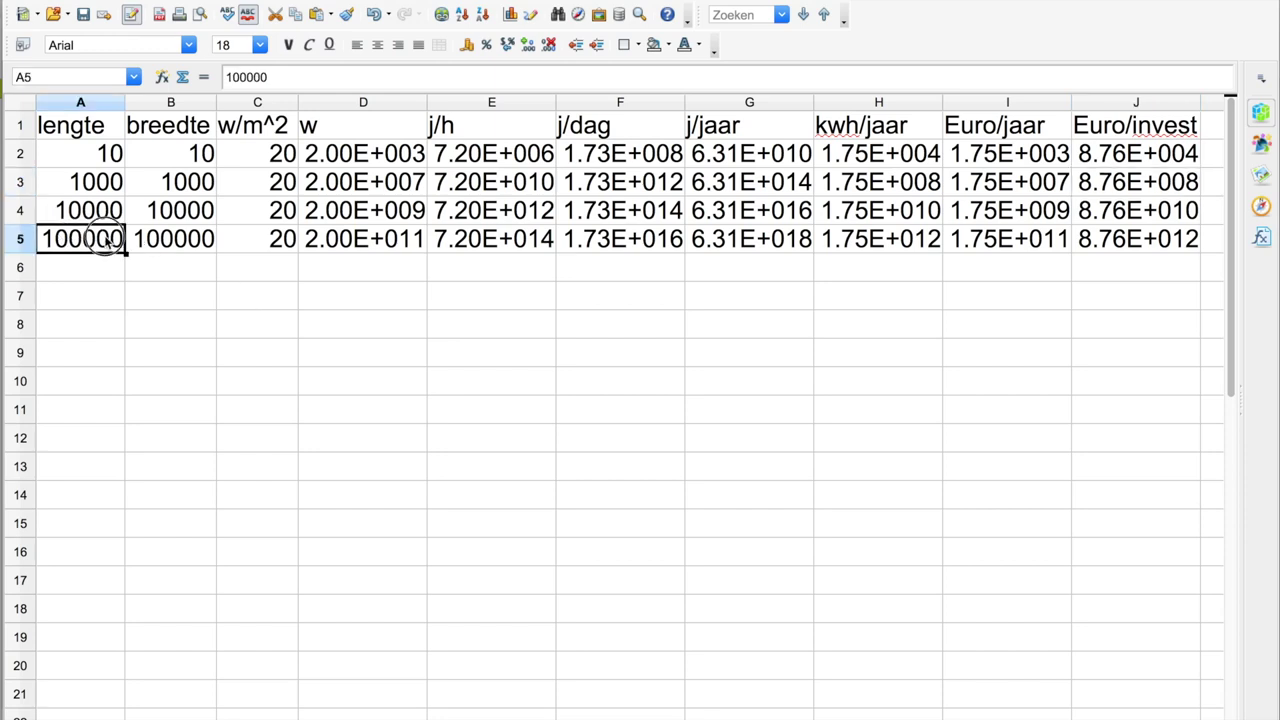
{"action": "left_click_drag", "start_coordinate": [60, 240], "coordinate": [172, 242]}
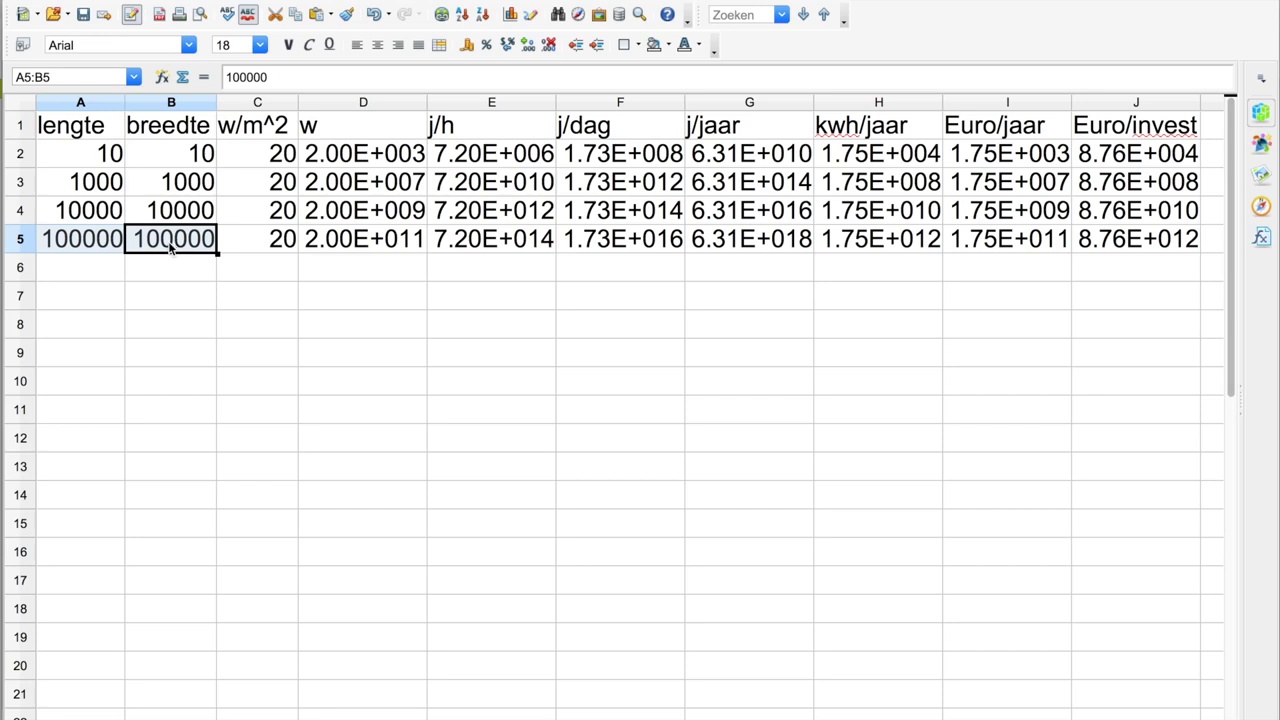
{"action": "left_click", "coordinate": [737, 243]}
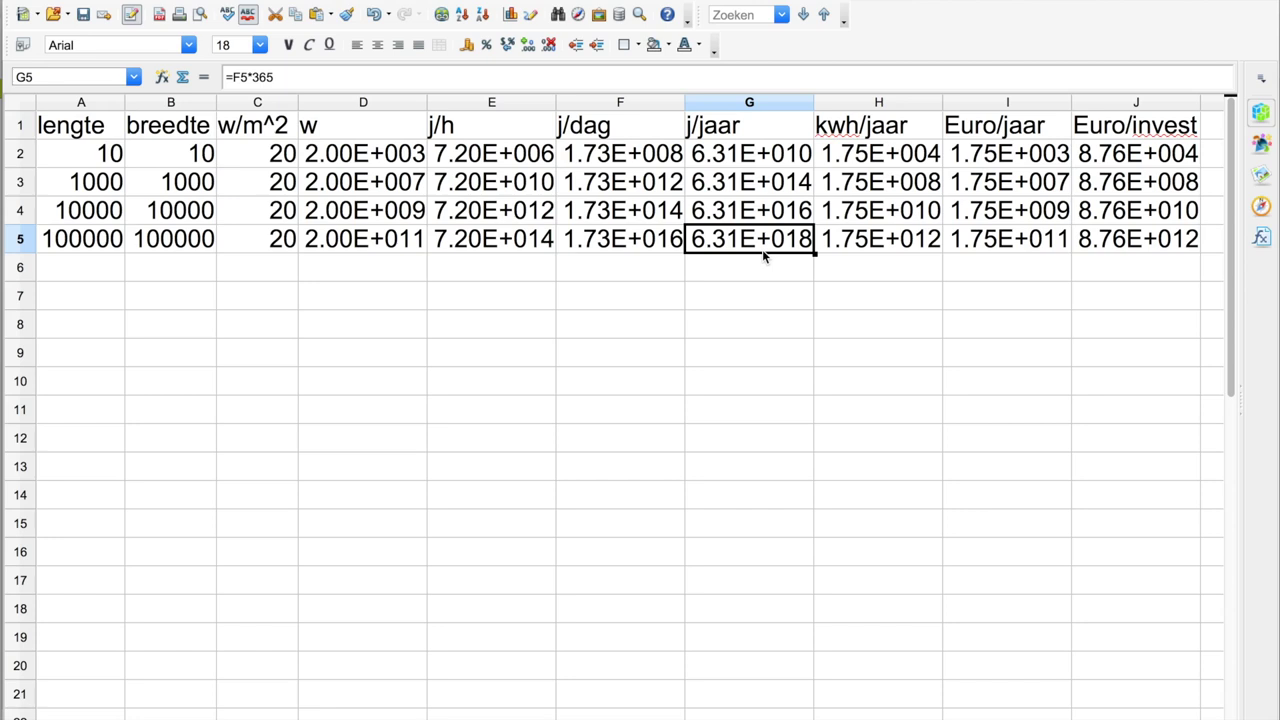
{"action": "key", "text": "Right"}
{"action": "key", "text": "Right"}
{"action": "key", "text": "Right"}
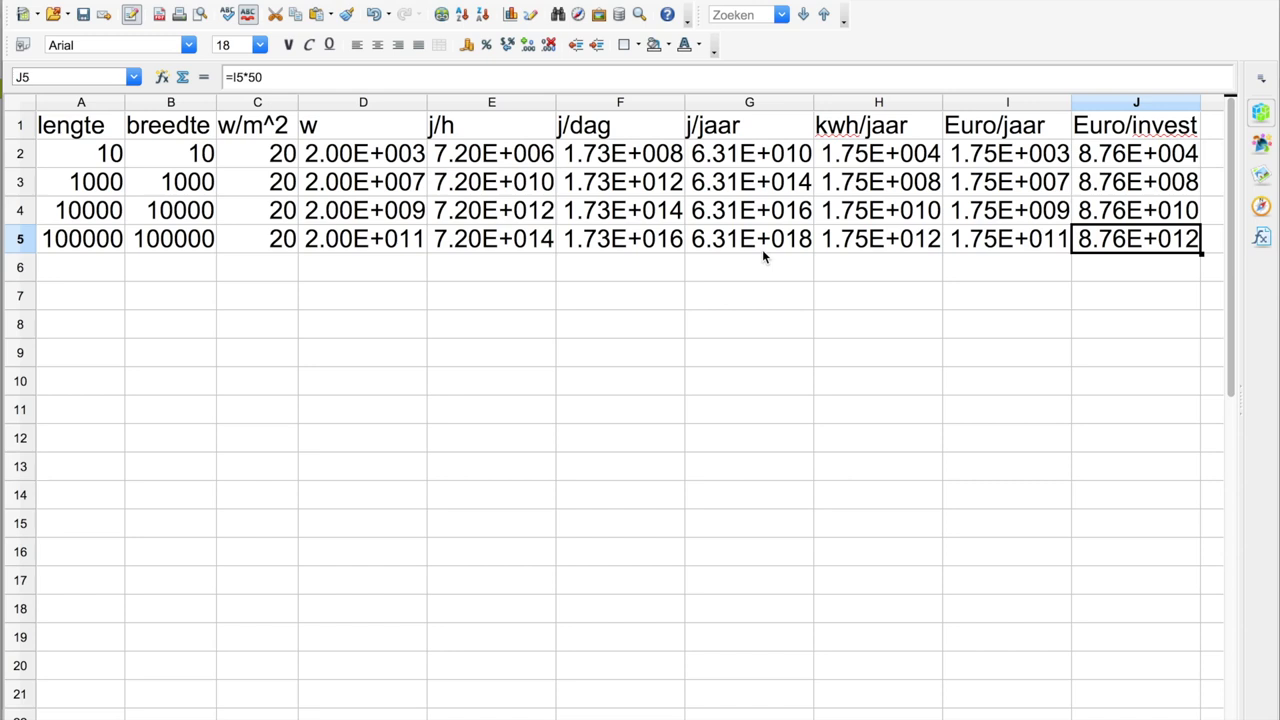
{"action": "key", "text": "Left"}
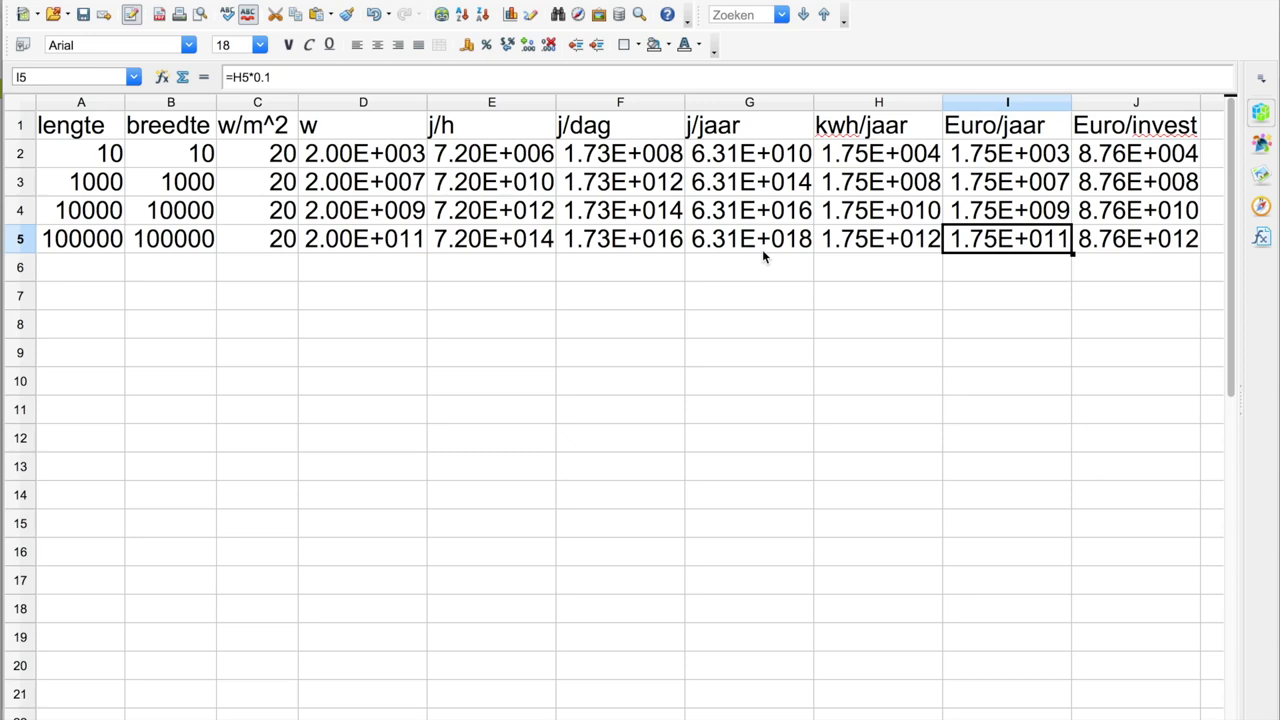
- Review column C's 20 w/m^2 values, then bring up the Venster list of open documents
{"action": "key", "text": "Left"}
{"action": "key", "text": "Left"}
{"action": "key", "text": "Left"}
{"action": "key", "text": "Left"}
{"action": "key", "text": "Left"}
{"action": "key", "text": "Left"}
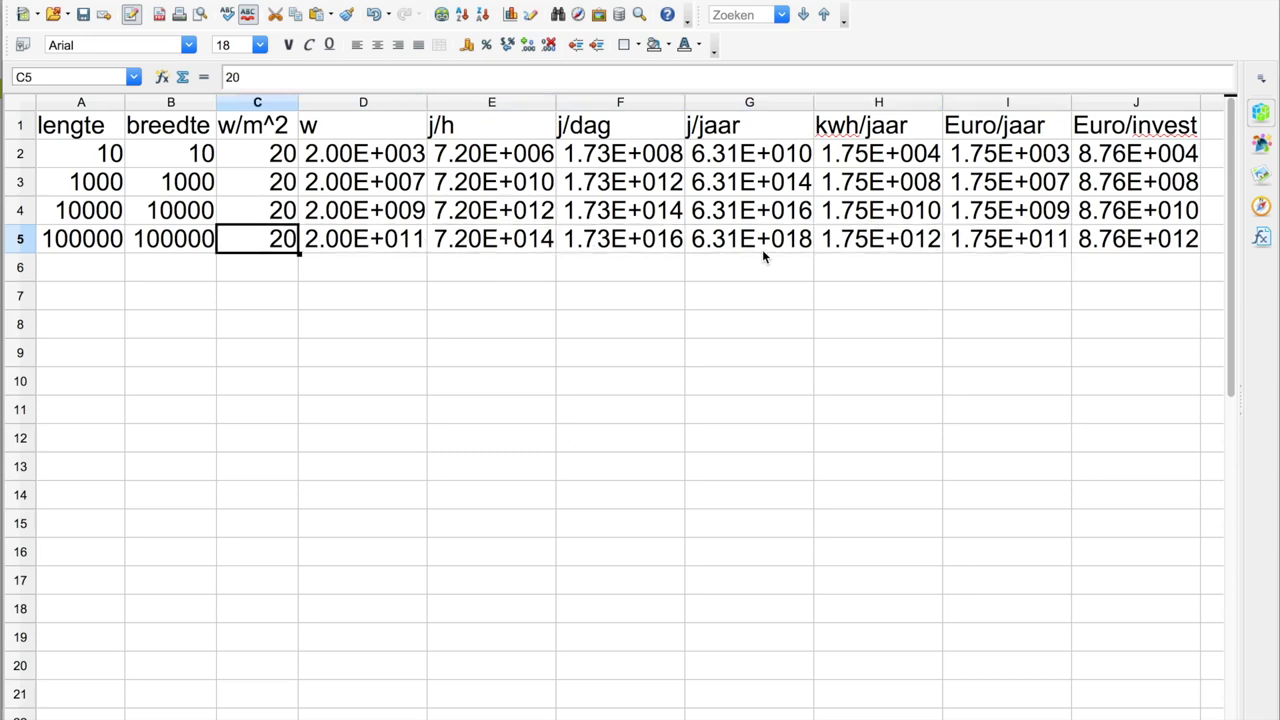
{"action": "key", "text": "Up"}
{"action": "key", "text": "Up"}
{"action": "key", "text": "Up"}
{"action": "key", "text": "Down"}
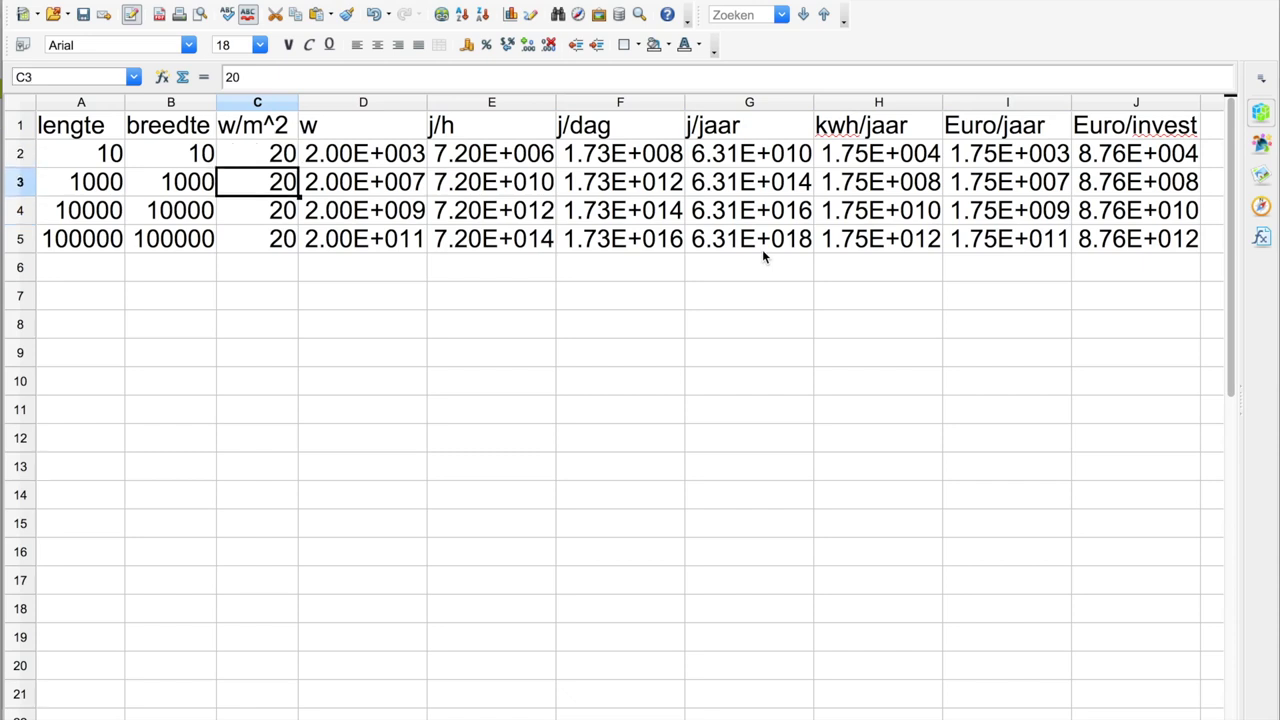
{"action": "key", "text": "Down"}
{"action": "key", "text": "Down"}
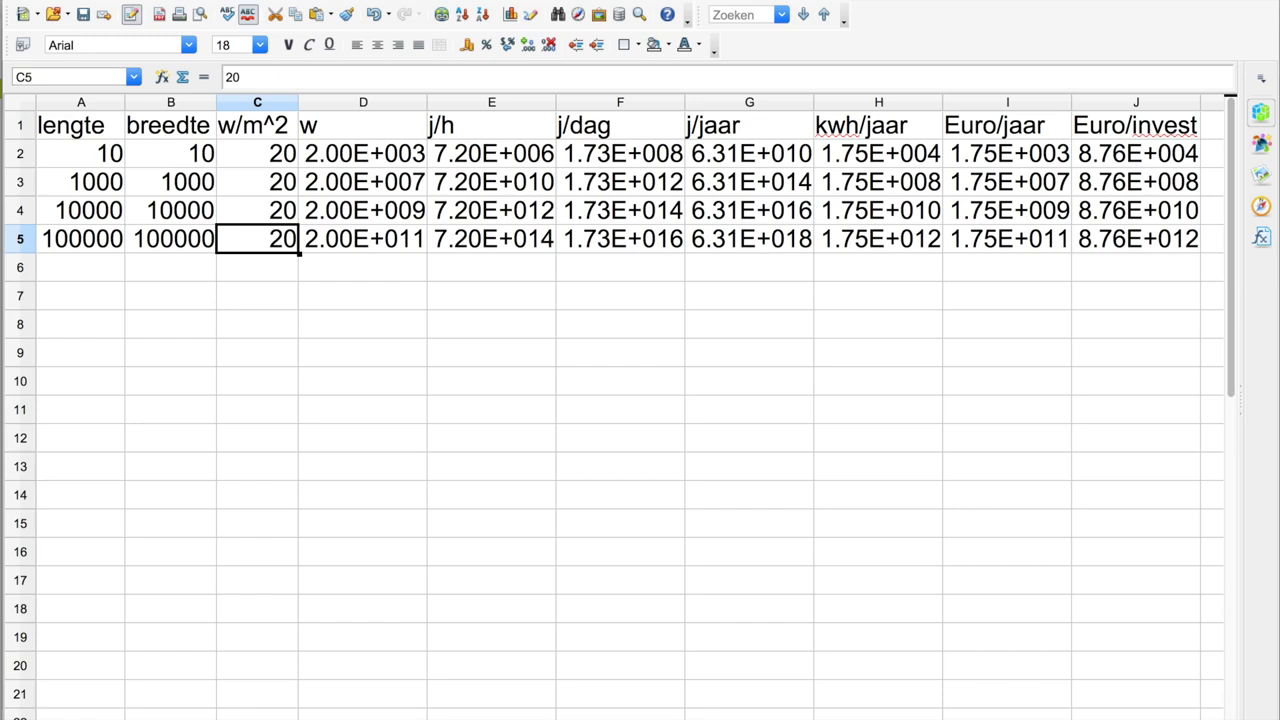
{"action": "left_click", "coordinate": [580, 0]}
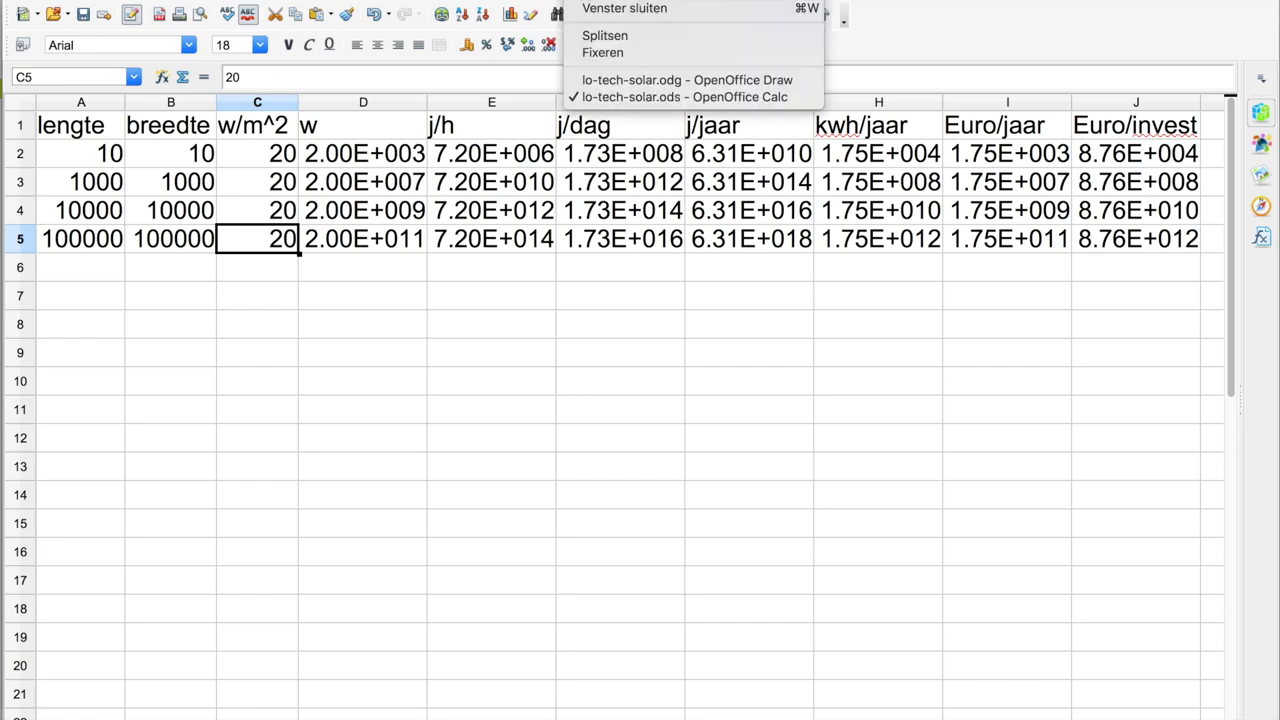
{"action": "left_click", "coordinate": [591, 88]}
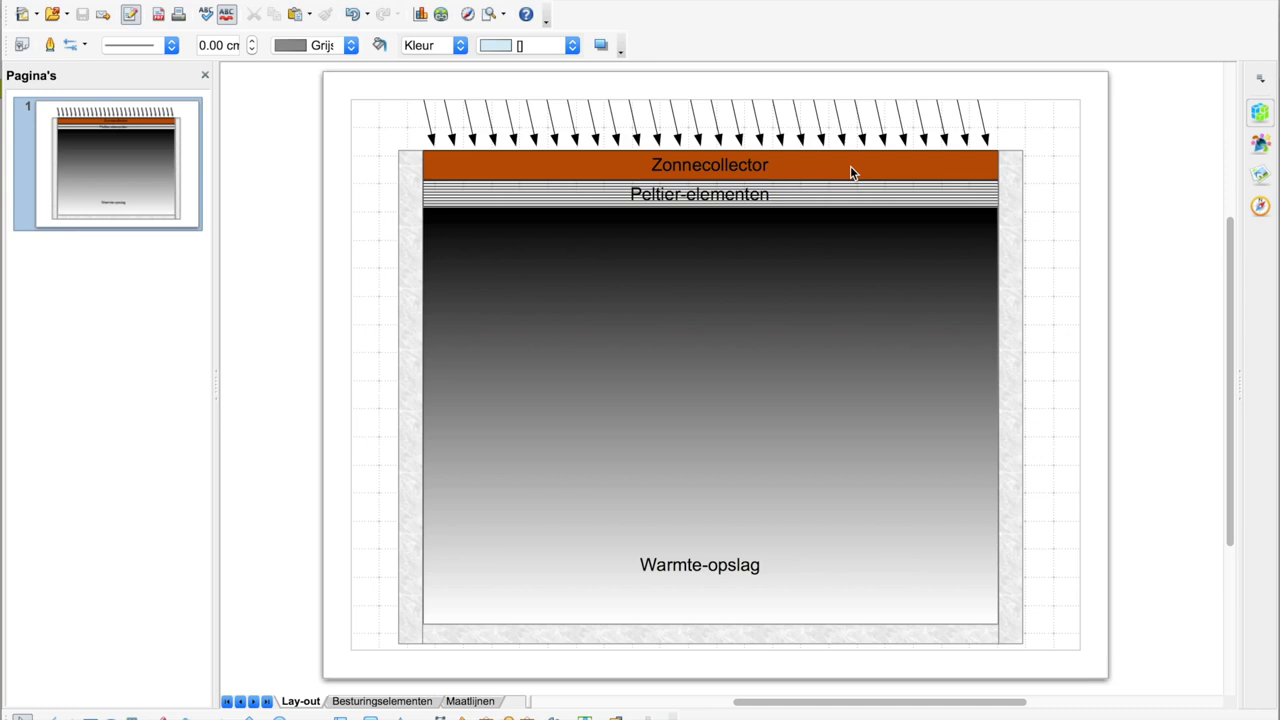
{"action": "mouse_move", "coordinate": [4, 302]}
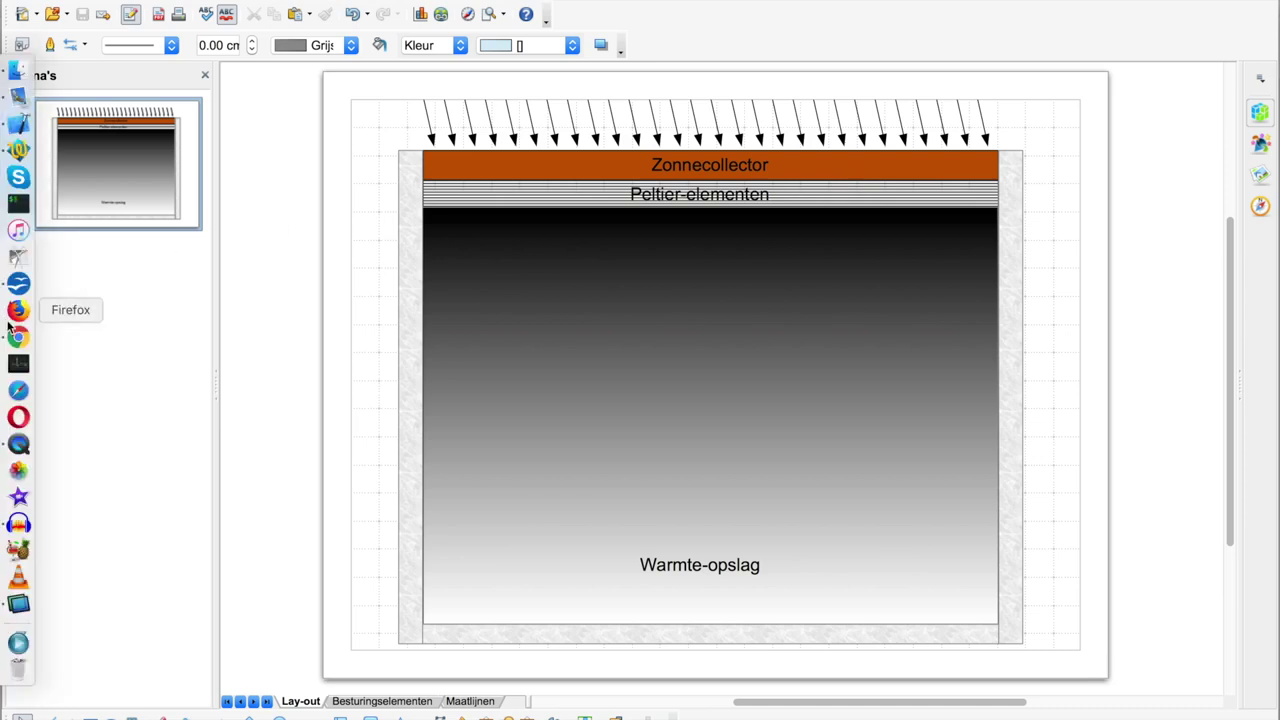
- Switch to the Google Maps Africa map, pan toward Egypt and Sudan, and hide the info panel
{"action": "left_click", "coordinate": [15, 339]}
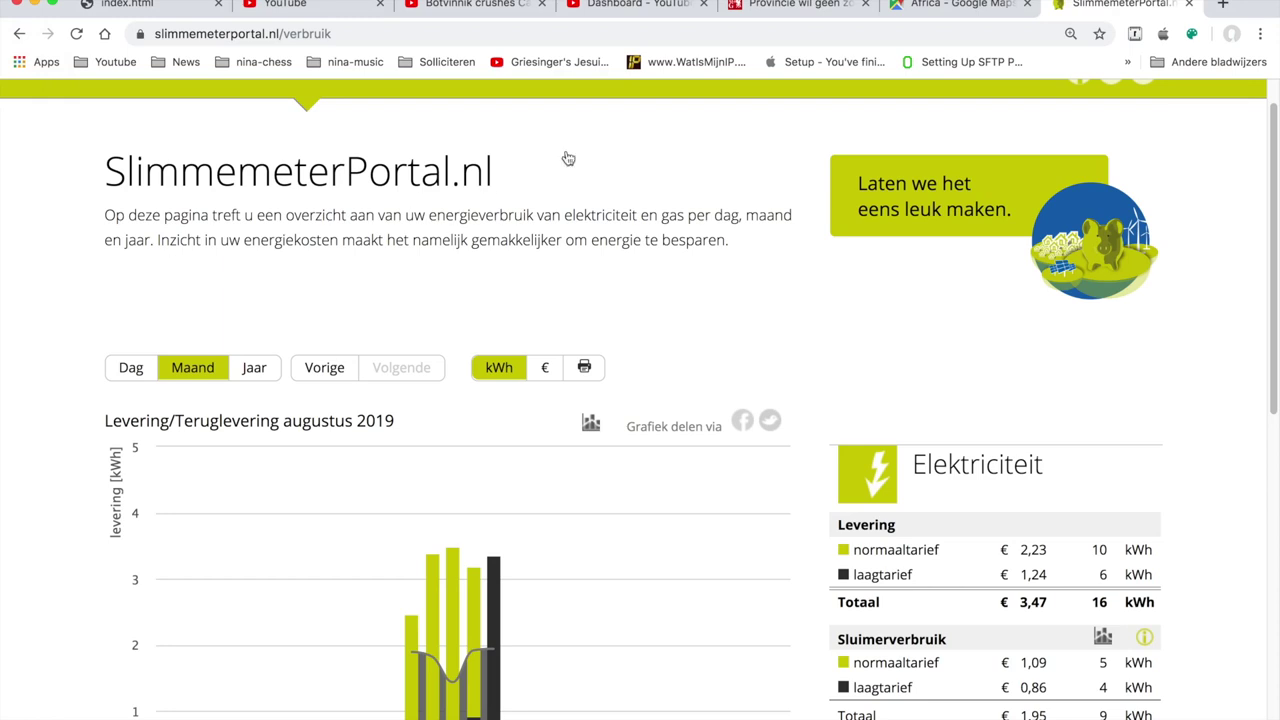
{"action": "left_click", "coordinate": [958, 6]}
{"action": "left_click_drag", "start_coordinate": [995, 333], "coordinate": [525, 231]}
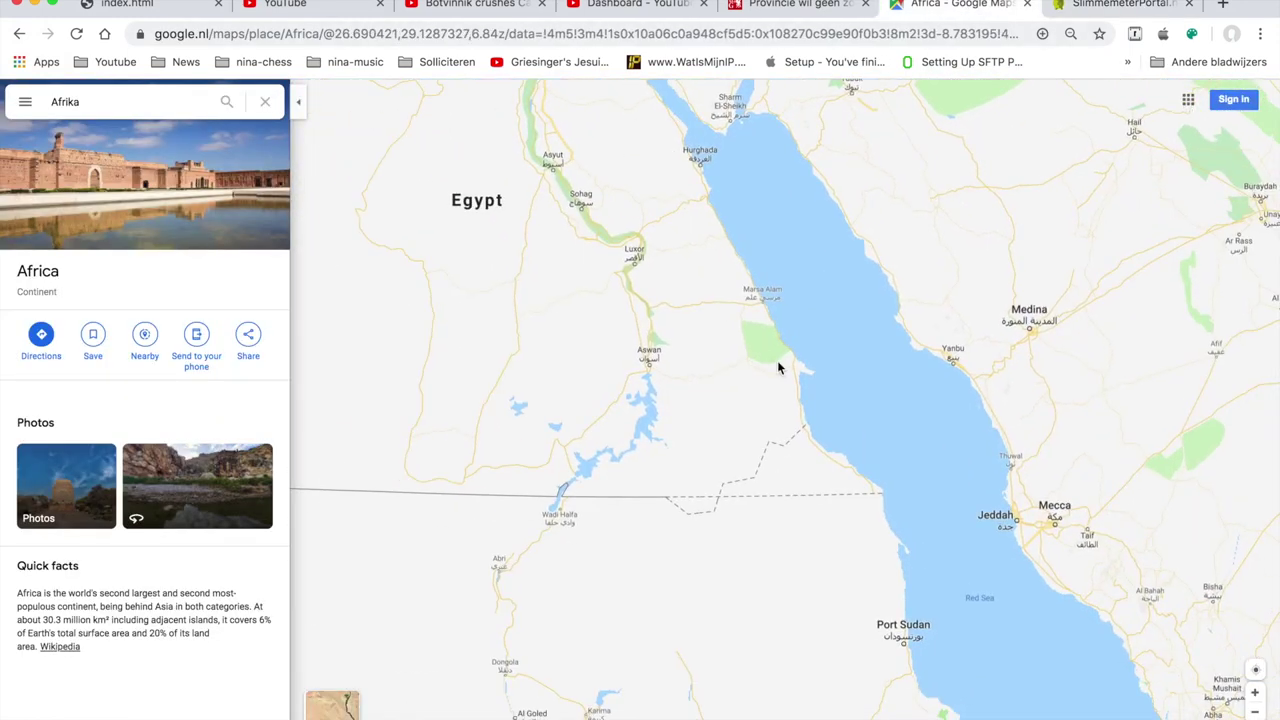
{"action": "left_click_drag", "start_coordinate": [794, 463], "coordinate": [753, 316]}
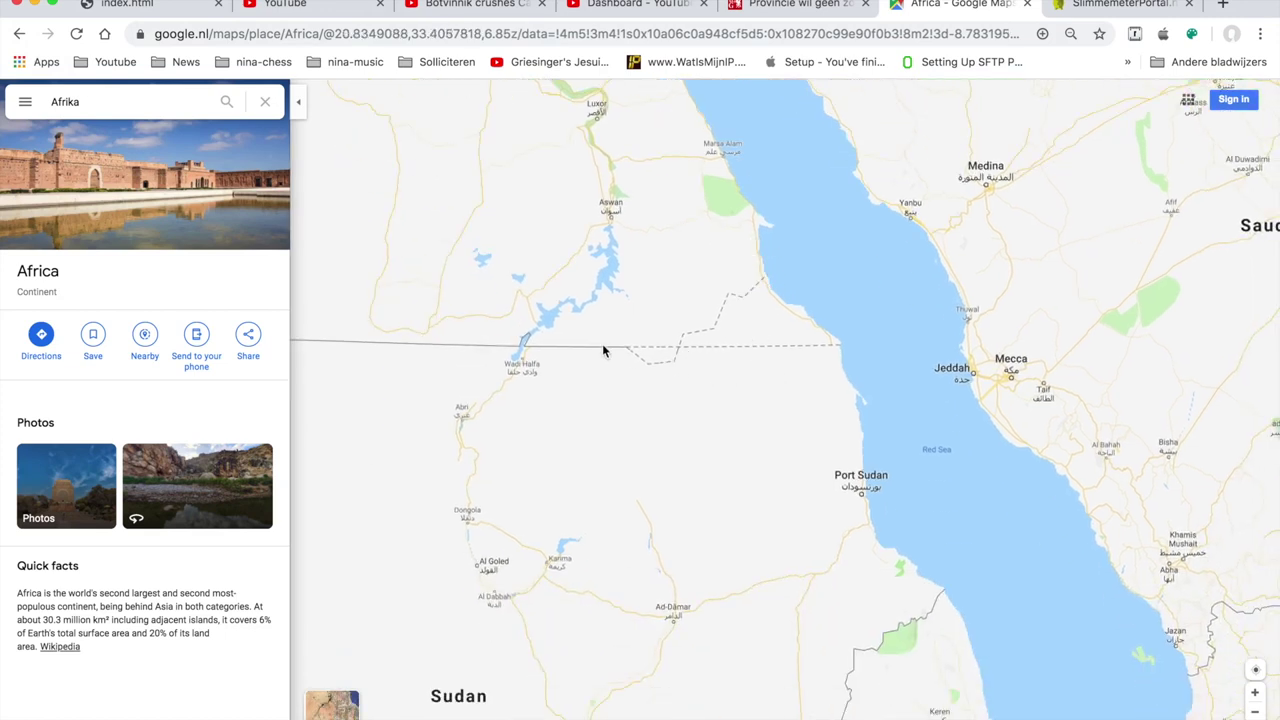
{"action": "left_click", "coordinate": [298, 101]}
- Pan past Chad, Eritrea and Egypt until the Red Sea is centred between Sudan and Saudi Arabia
{"action": "left_click_drag", "start_coordinate": [257, 218], "coordinate": [534, 122]}
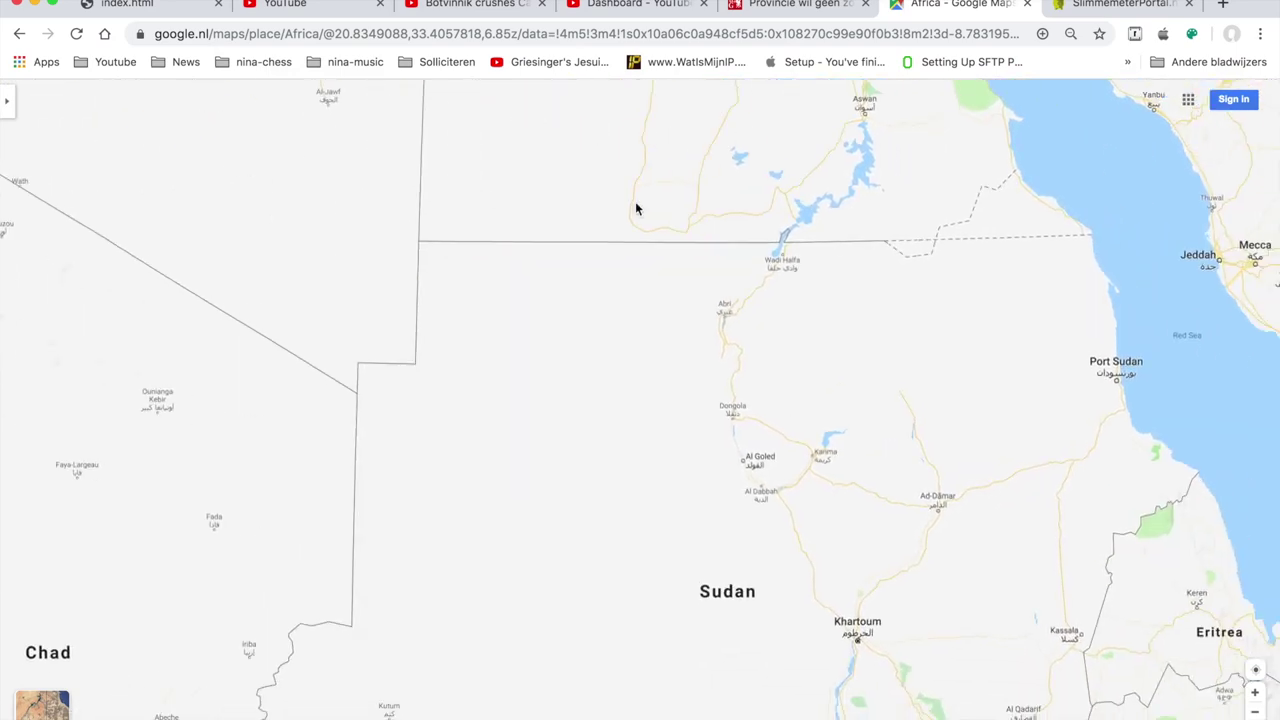
{"action": "left_click_drag", "start_coordinate": [906, 330], "coordinate": [517, 153]}
{"action": "left_click_drag", "start_coordinate": [640, 274], "coordinate": [717, 293]}
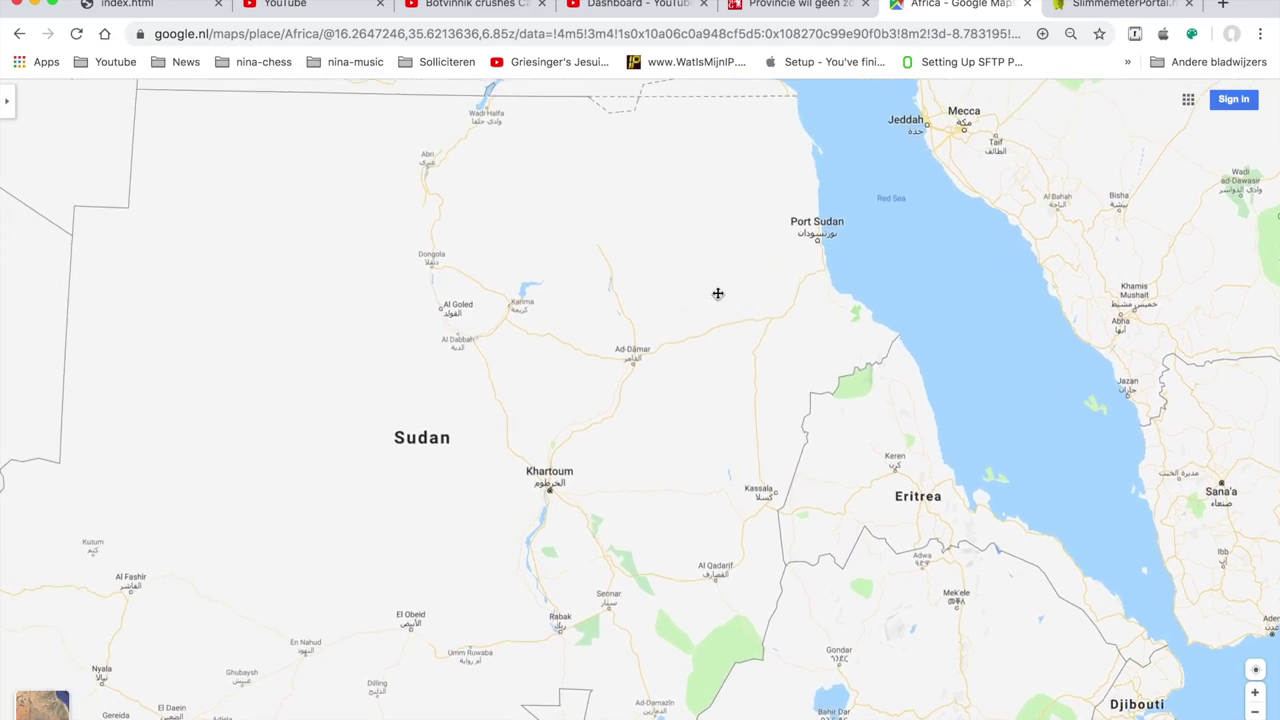
{"action": "left_click_drag", "start_coordinate": [637, 214], "coordinate": [477, 517]}
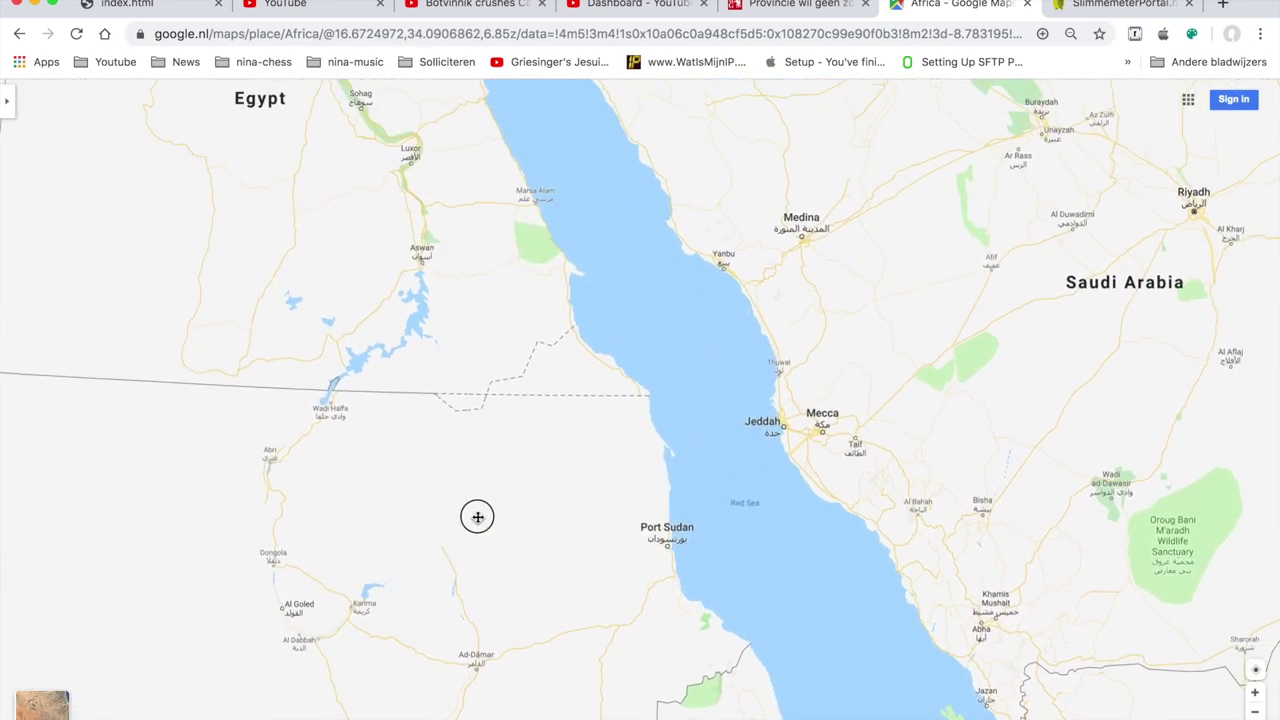
{"action": "left_click_drag", "start_coordinate": [437, 163], "coordinate": [403, 100]}
{"action": "left_click_drag", "start_coordinate": [491, 309], "coordinate": [357, 101]}
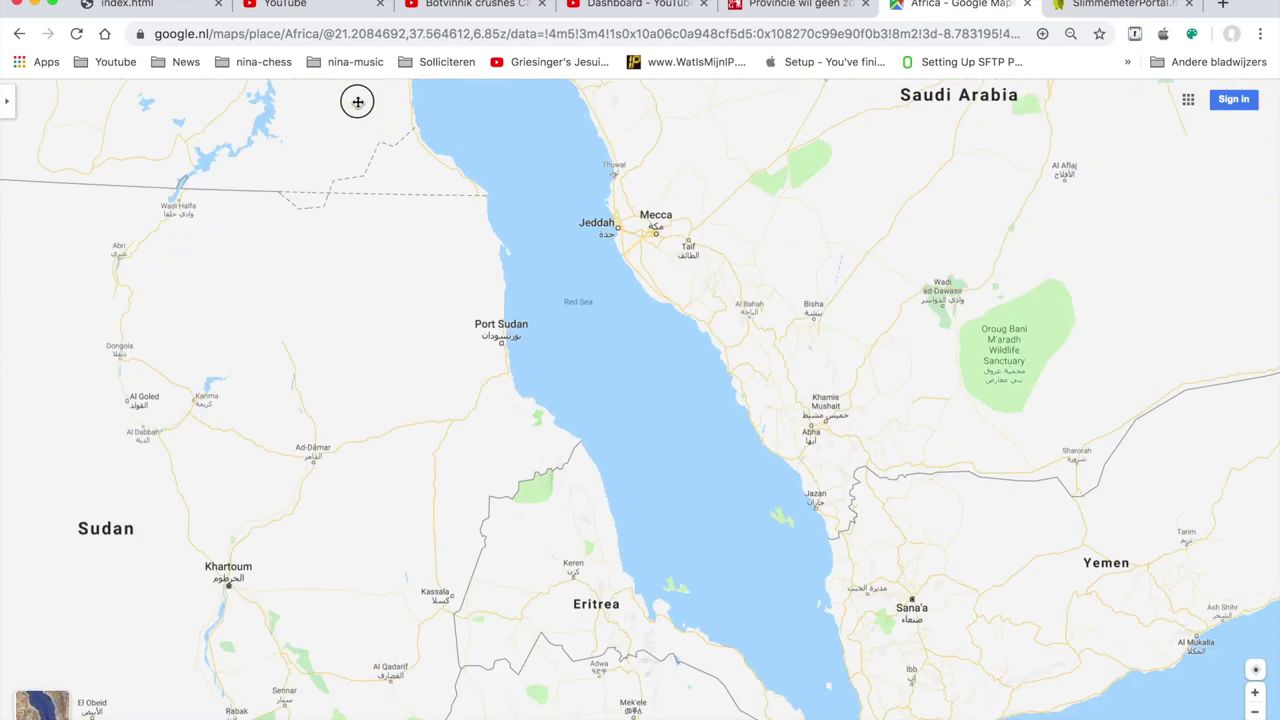
- Zoom in several levels on the coast around Port Sudan
{"action": "double_click", "coordinate": [433, 296]}
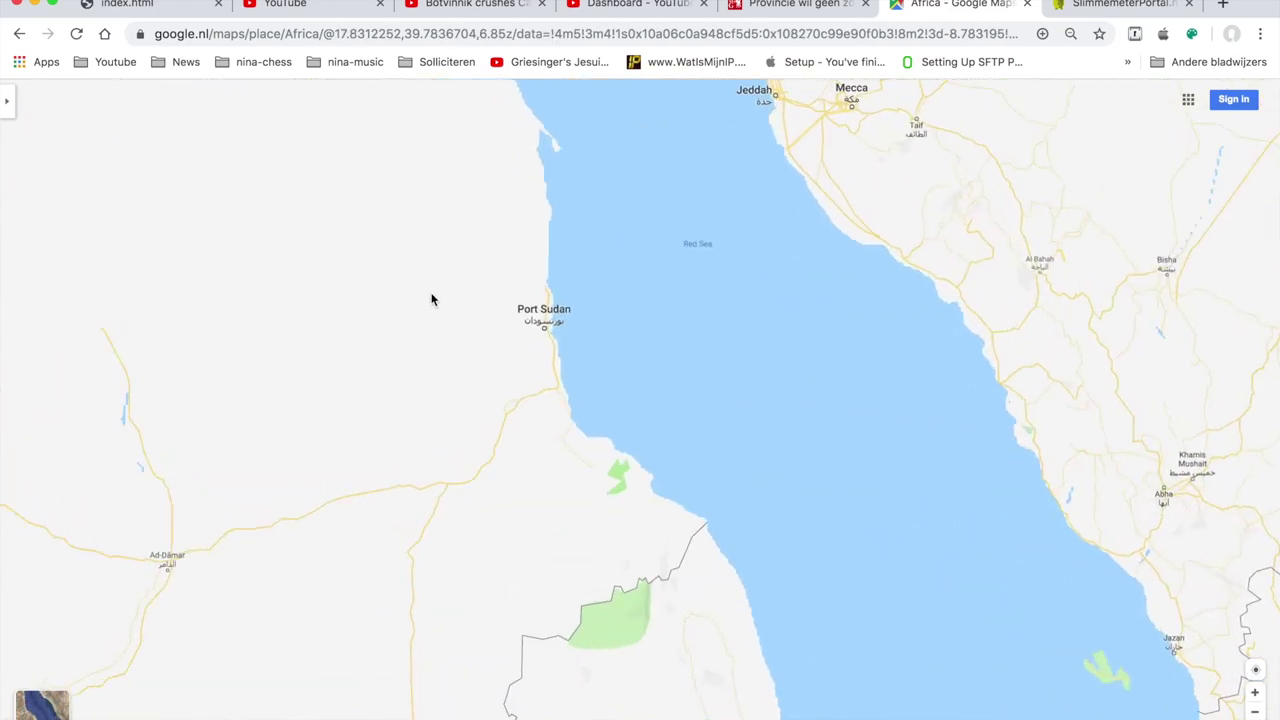
{"action": "double_click", "coordinate": [469, 257]}
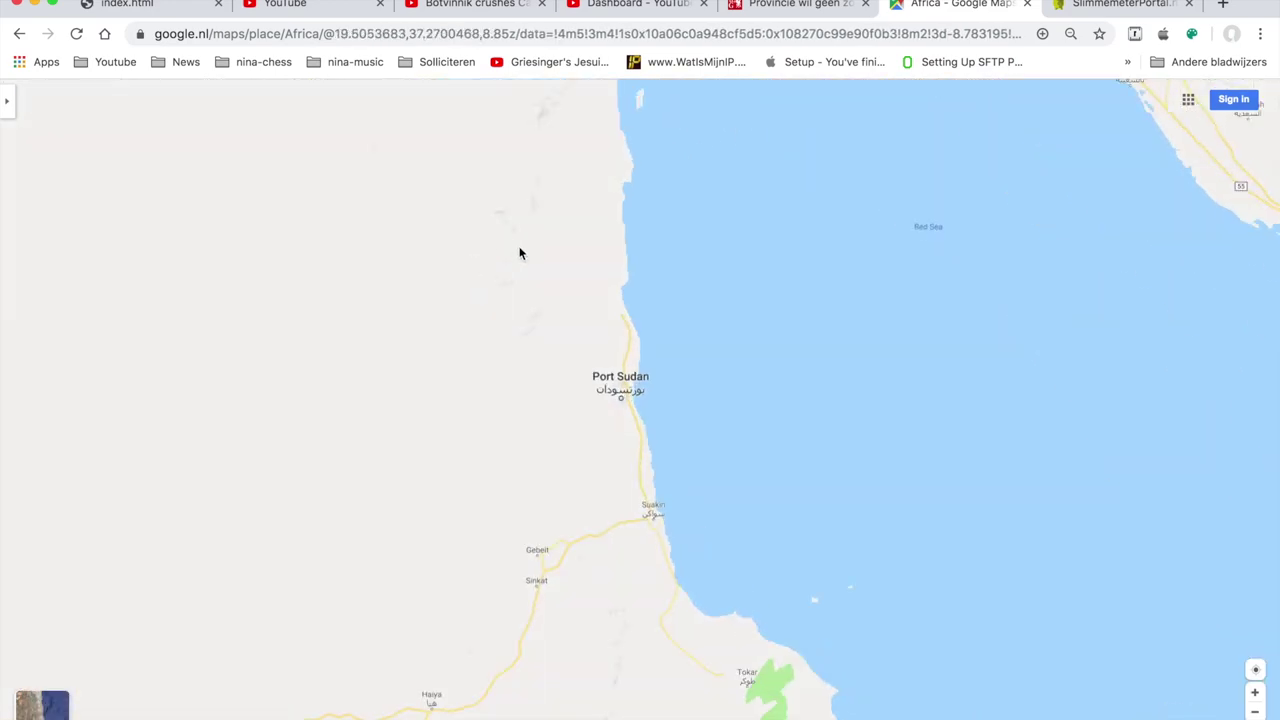
{"action": "left_click_drag", "start_coordinate": [519, 253], "coordinate": [291, 209]}
{"action": "double_click", "coordinate": [357, 191]}
{"action": "left_click_drag", "start_coordinate": [391, 220], "coordinate": [276, 220]}
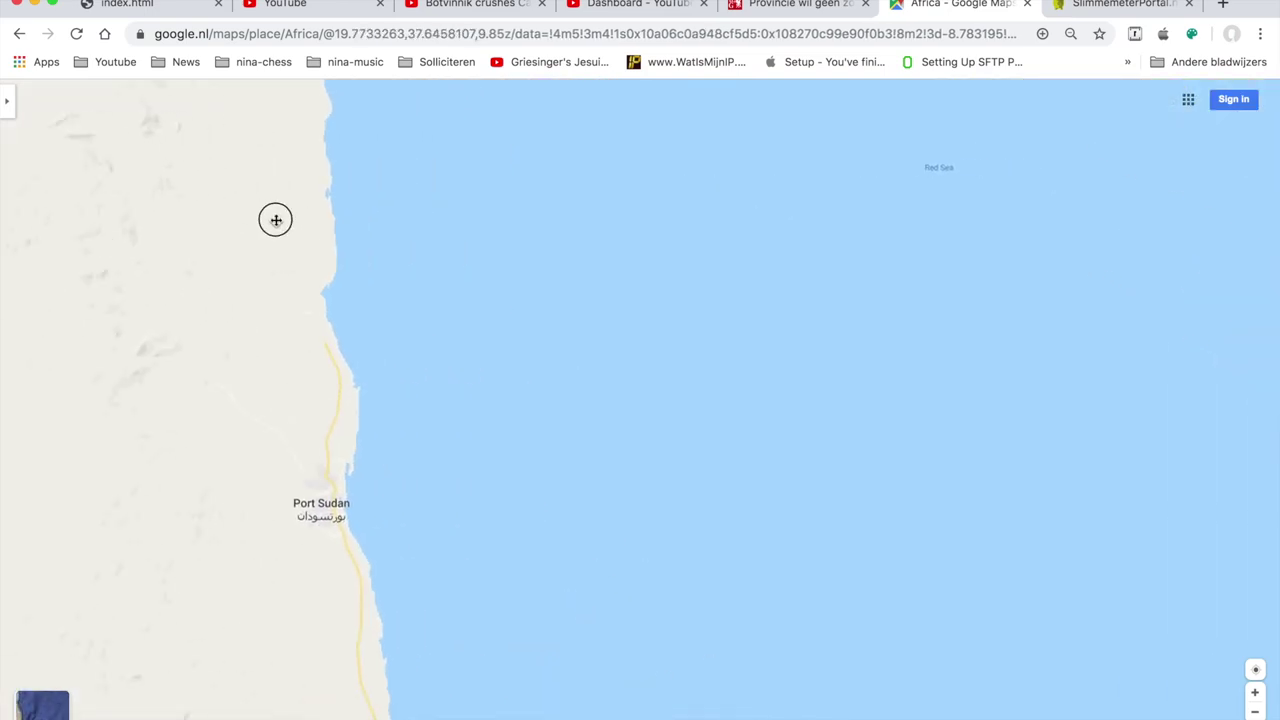
{"action": "double_click", "coordinate": [280, 218]}
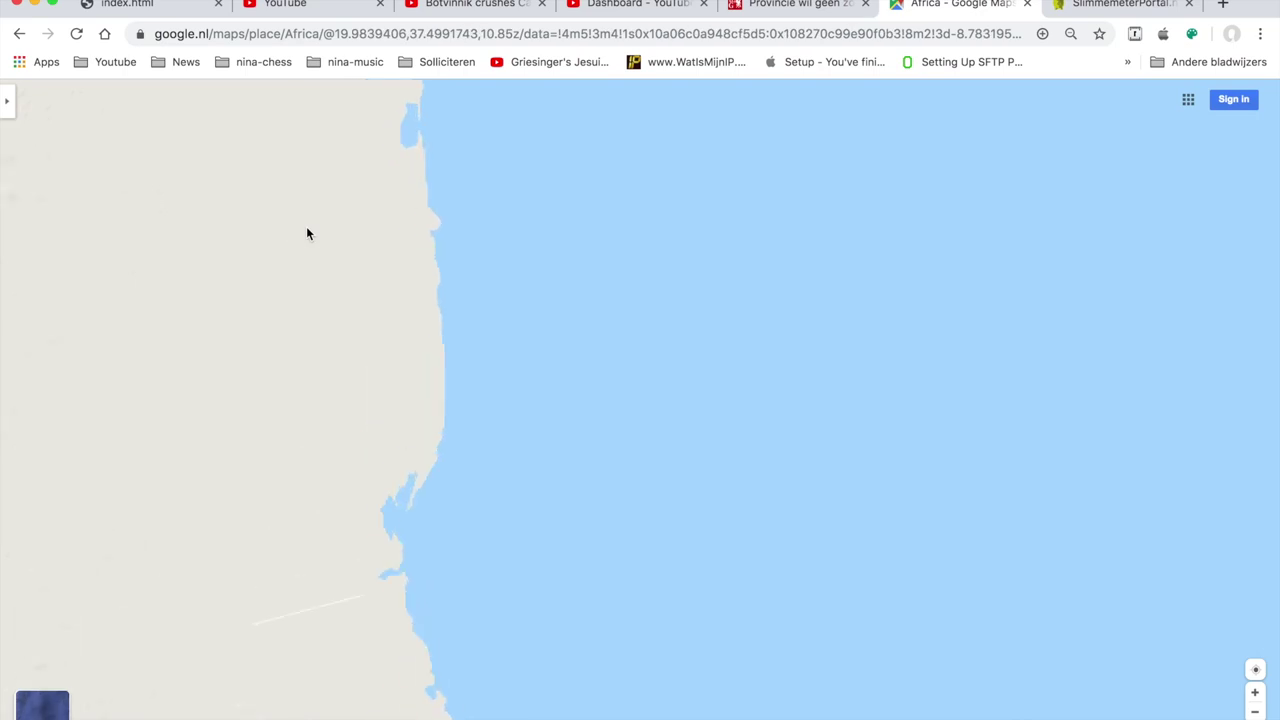
- Pan along the coastline north of Port Sudan and centre its small bays
{"action": "left_click_drag", "start_coordinate": [371, 311], "coordinate": [229, 154]}
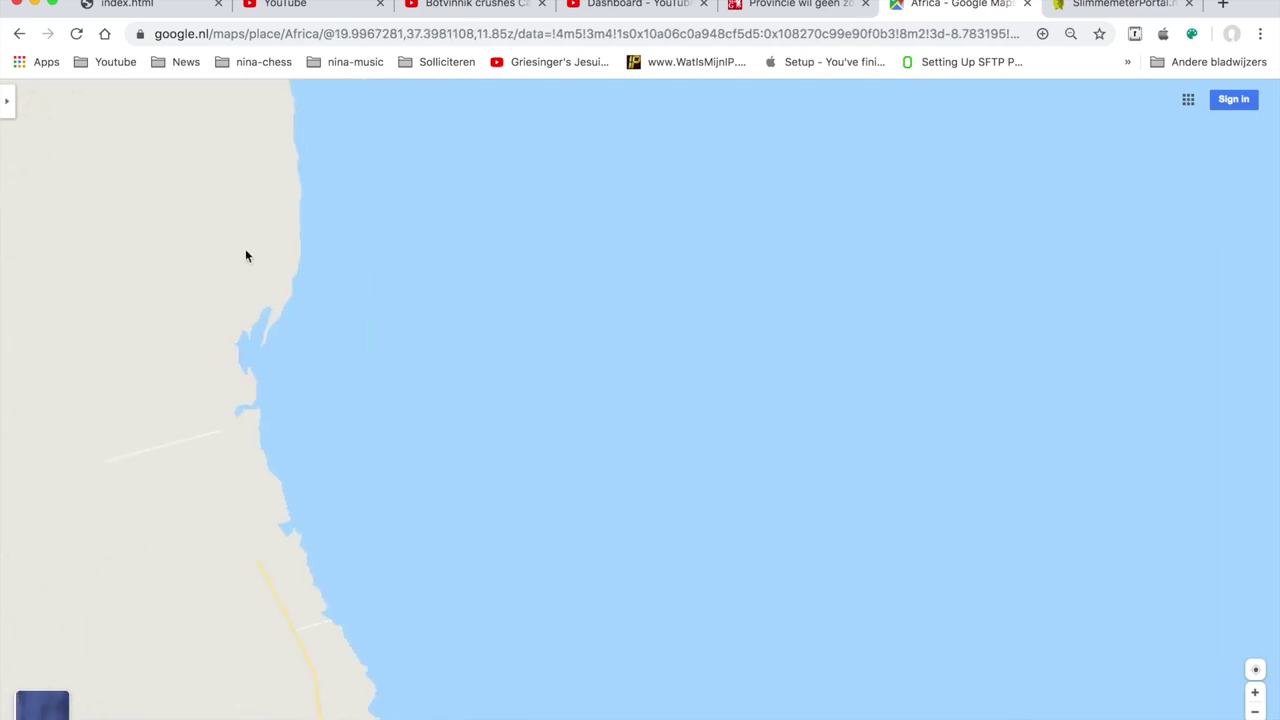
{"action": "left_click_drag", "start_coordinate": [174, 337], "coordinate": [490, 295]}
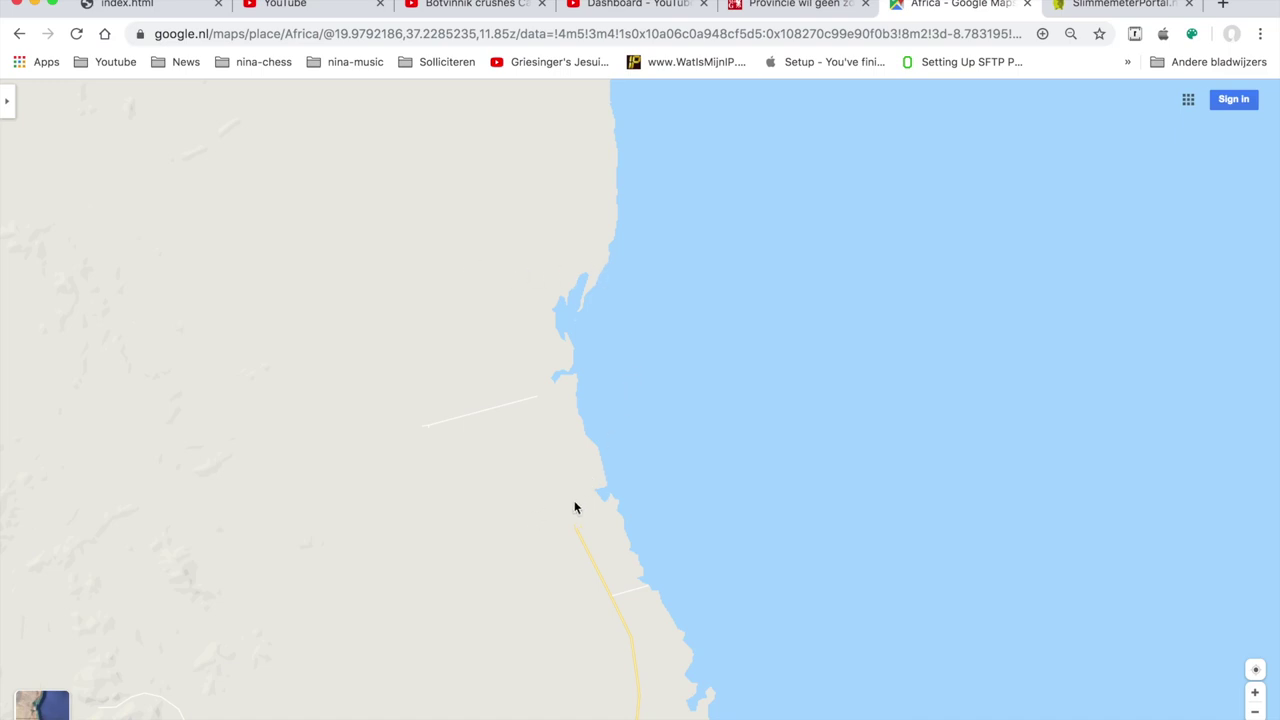
{"action": "left_click_drag", "start_coordinate": [608, 560], "coordinate": [526, 388]}
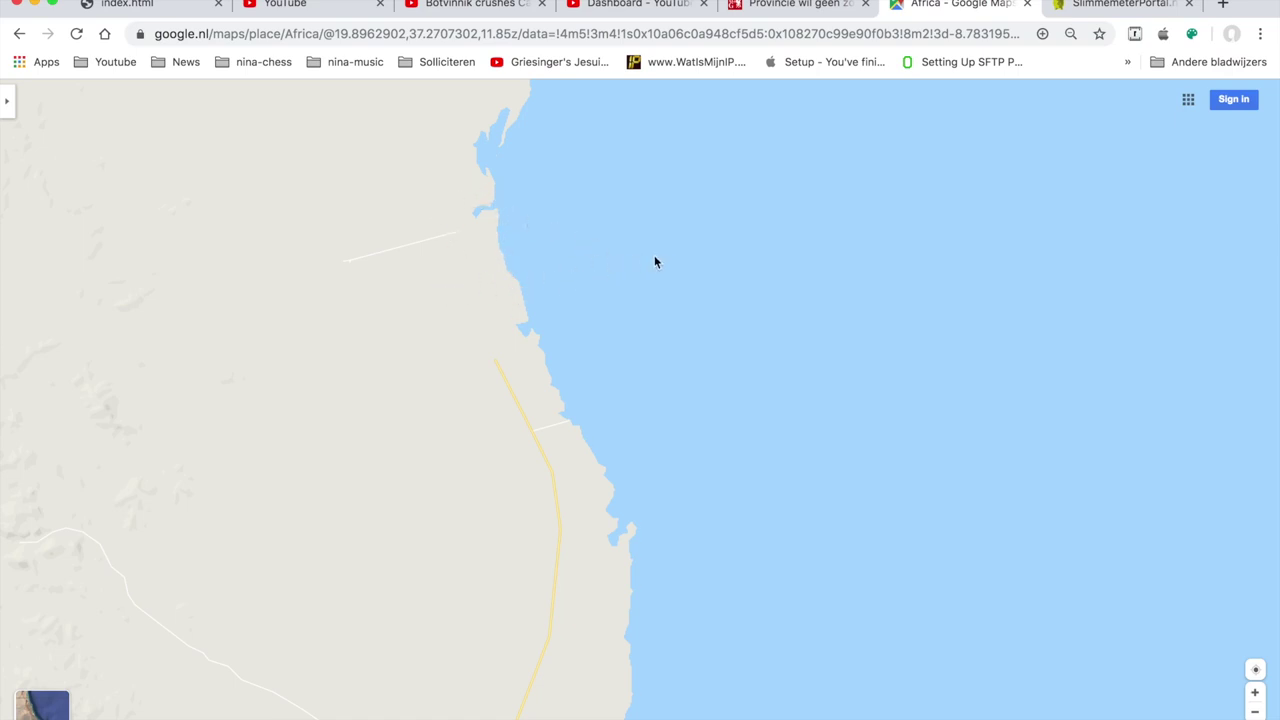
{"action": "mouse_move", "coordinate": [791, 286]}
{"action": "left_mouse_down"}
{"action": "mouse_move", "coordinate": [617, 460]}
{"action": "mouse_move", "coordinate": [683, 363]}
{"action": "mouse_move", "coordinate": [777, 306]}
{"action": "left_mouse_up"}
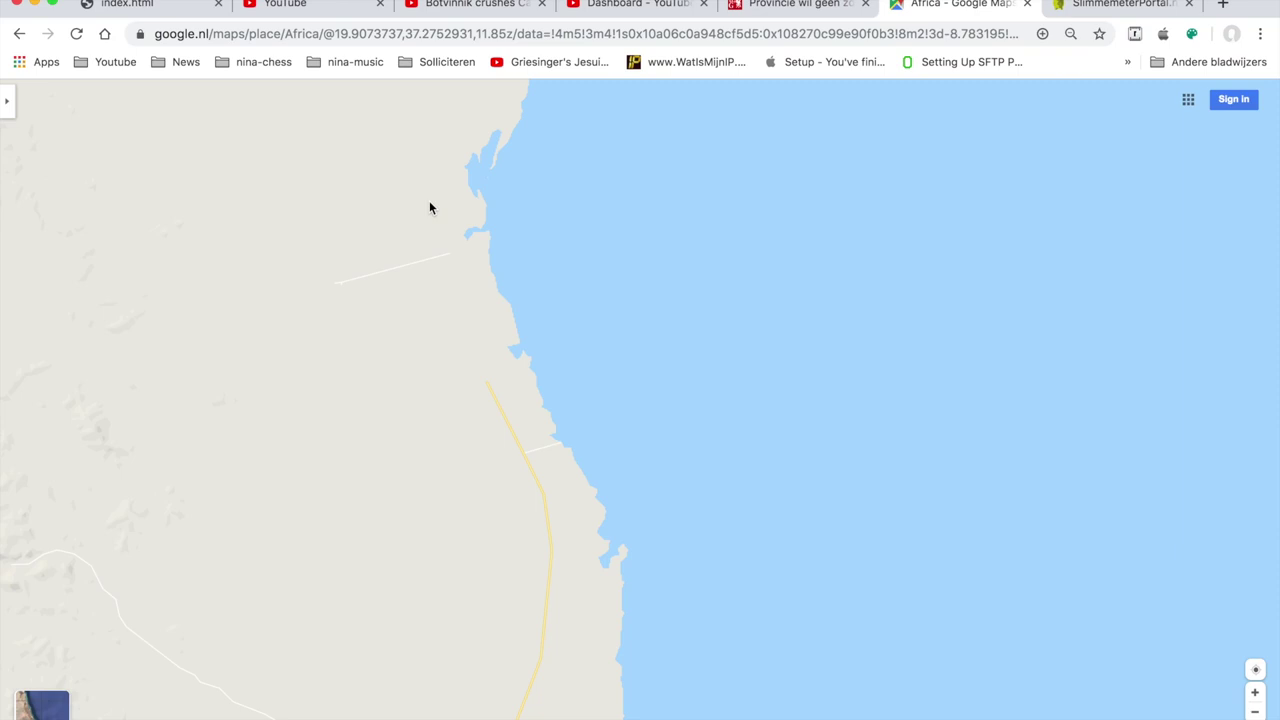
- Bring OpenOffice forward and switch to the lo-tech-solar spreadsheet
{"action": "mouse_move", "coordinate": [1, 303]}
{"action": "left_click", "coordinate": [16, 284]}
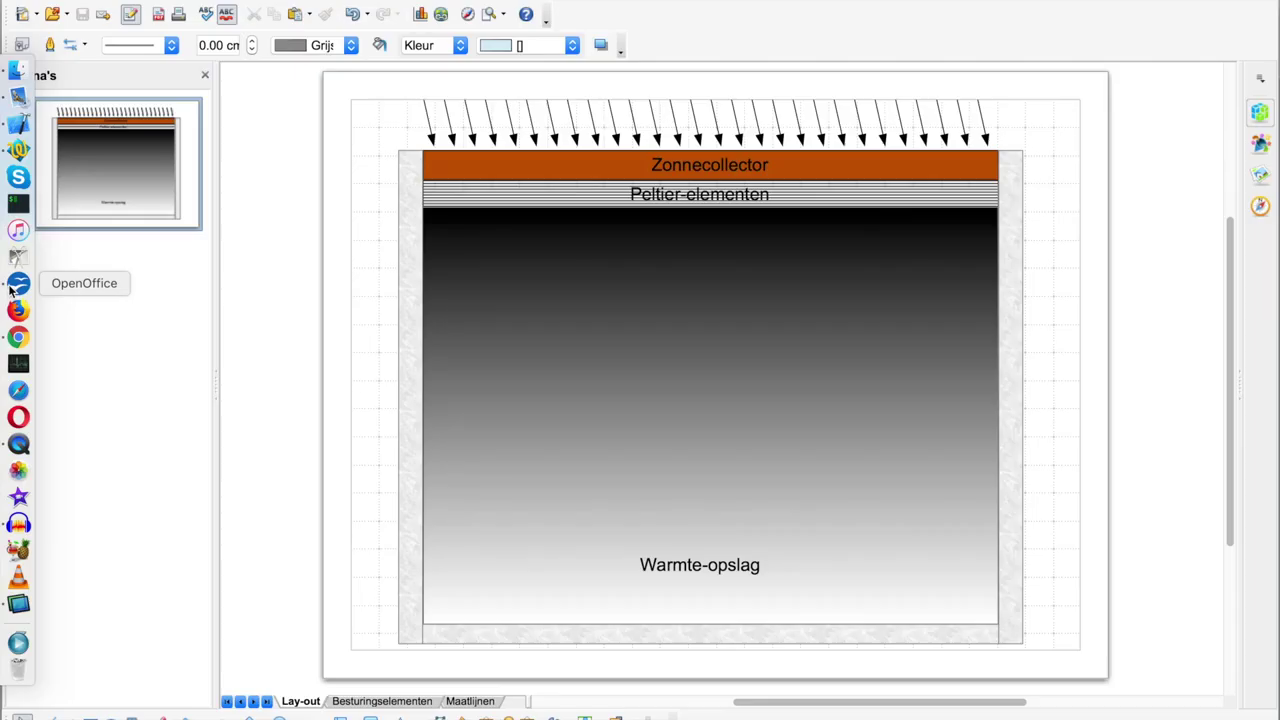
{"action": "left_click", "coordinate": [578, 2]}
{"action": "left_click", "coordinate": [580, 53]}
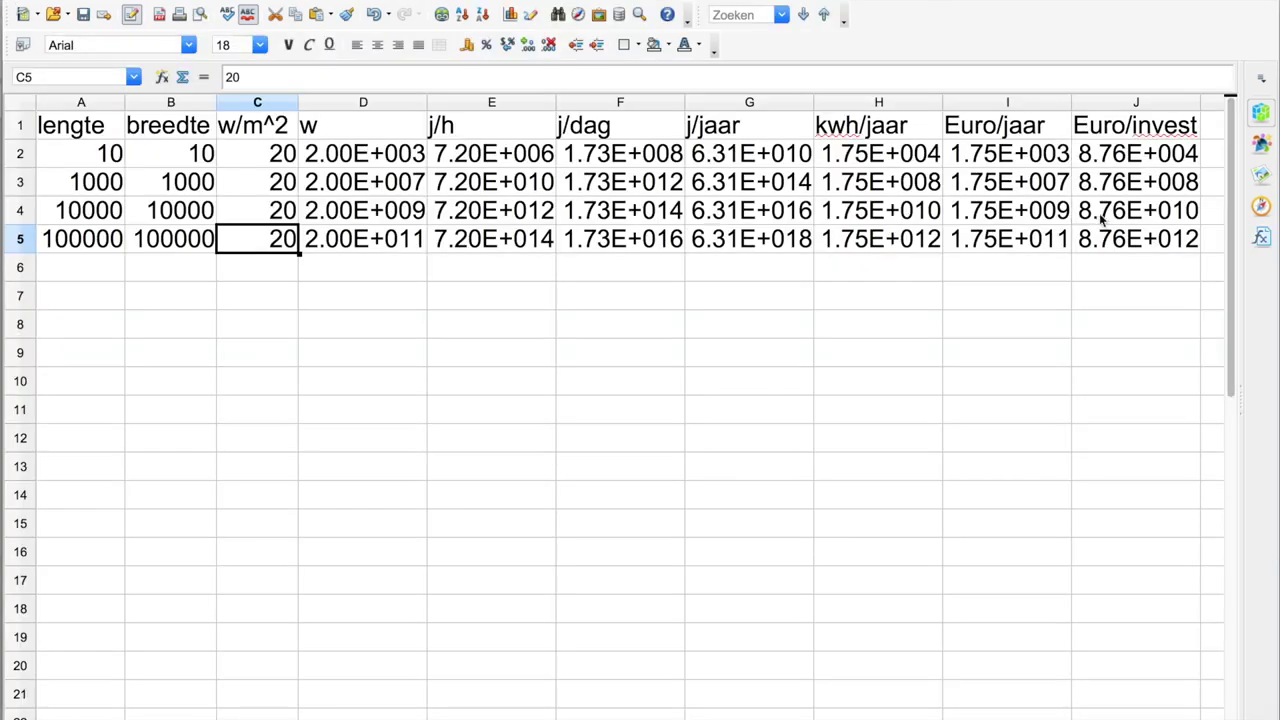
- Inspect the J4 and J3 Euro/invest formulas (Euro/jaar × 50), then switch to the lo-tech-solar drawing
{"action": "left_click", "coordinate": [1098, 214]}
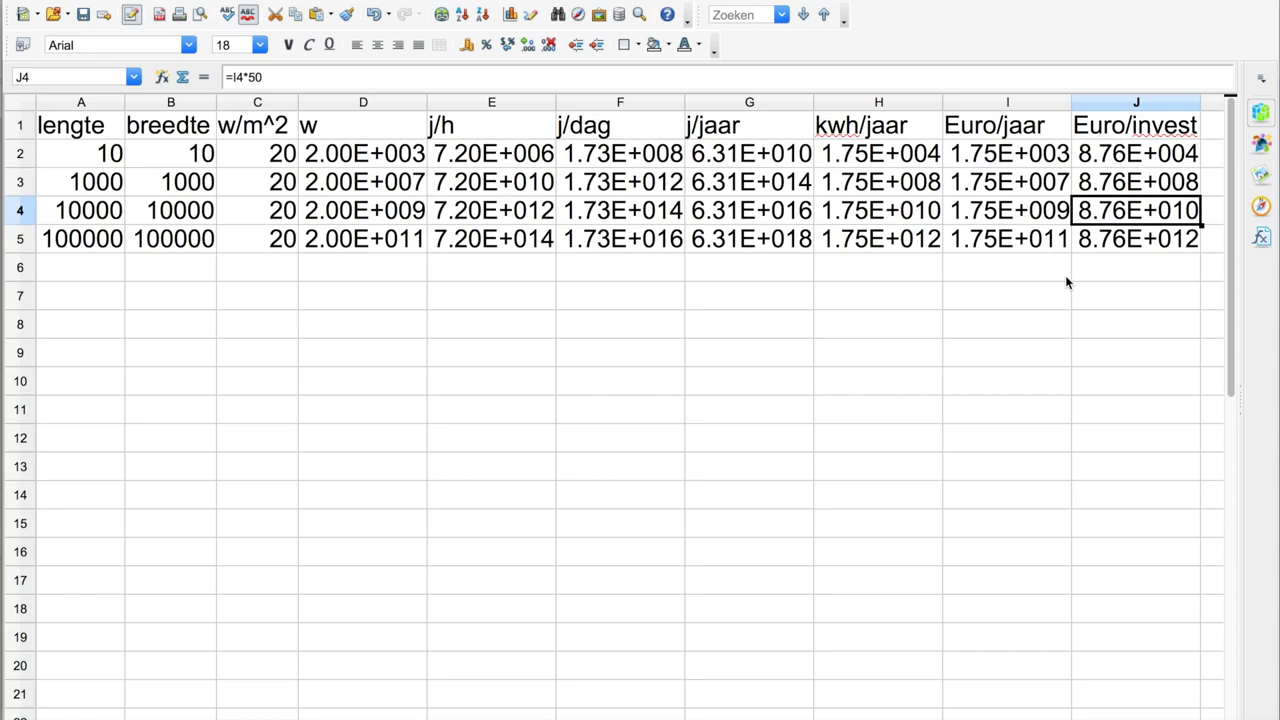
{"action": "left_click", "coordinate": [1128, 181]}
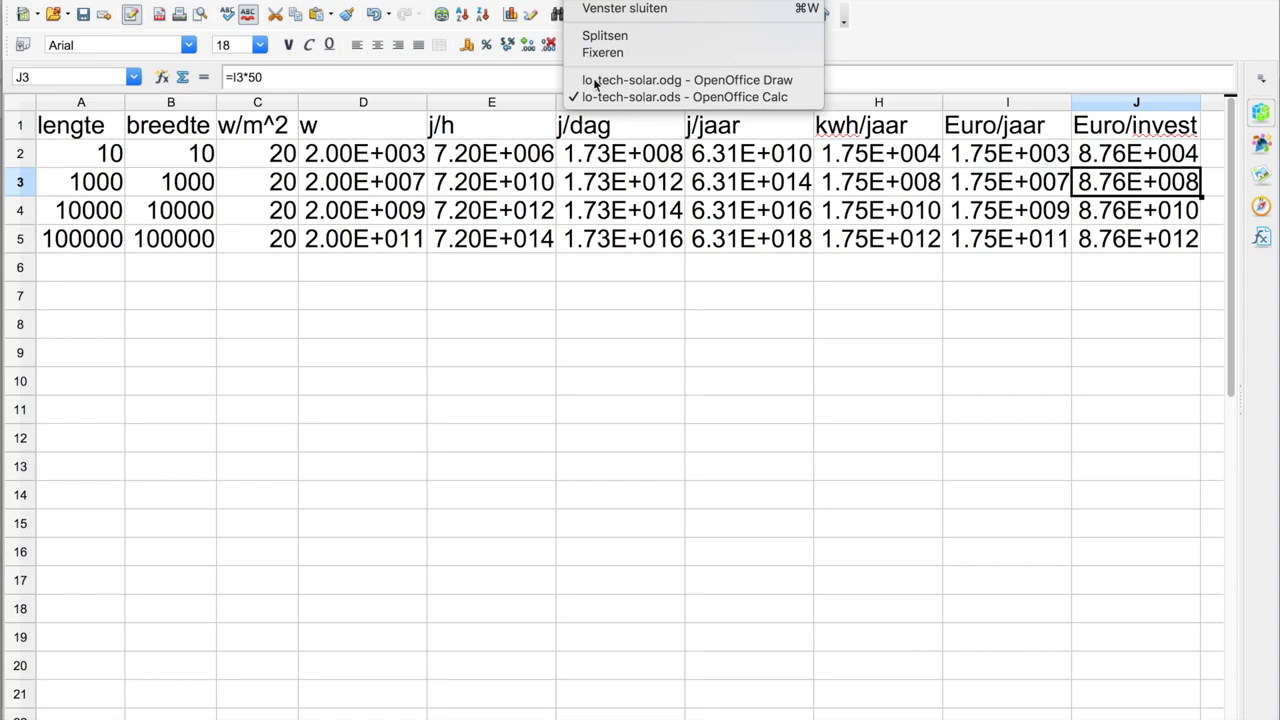
{"action": "left_click", "coordinate": [596, 80]}
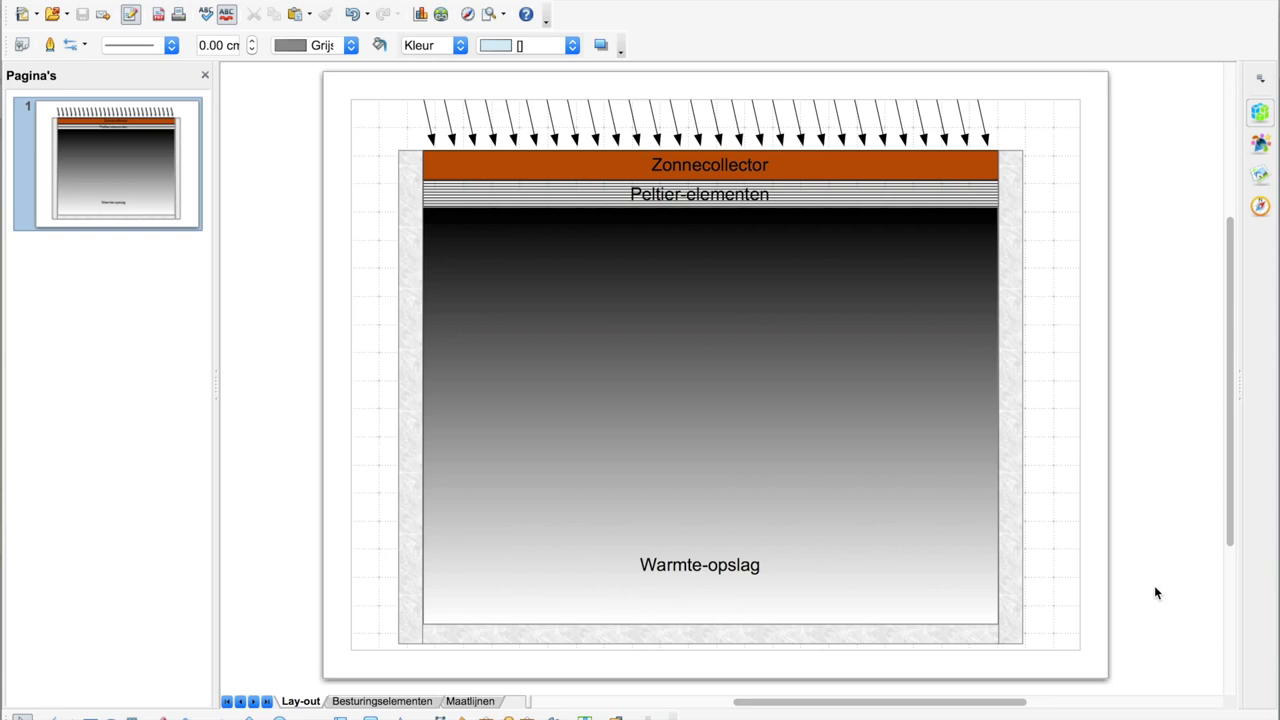
- Bring Chrome forward and open the gelderlander article about solar panels on meadows
{"action": "mouse_move", "coordinate": [2, 630]}
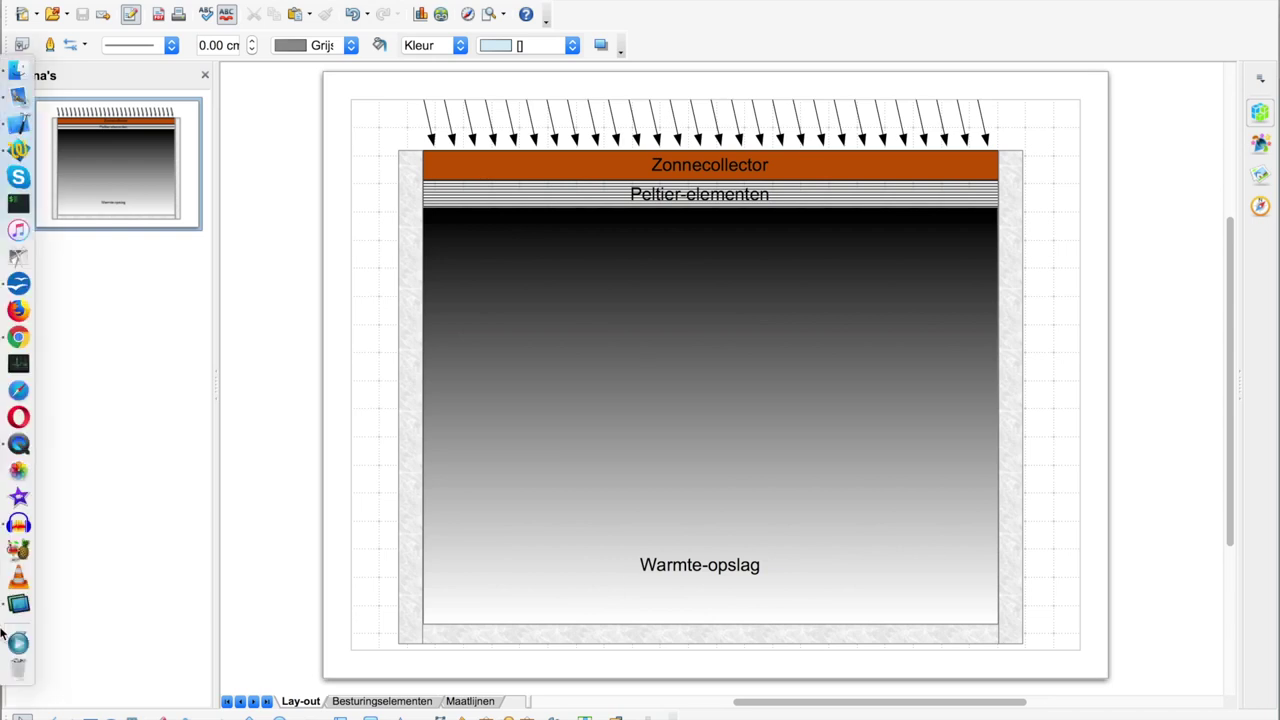
{"action": "left_click", "coordinate": [18, 340]}
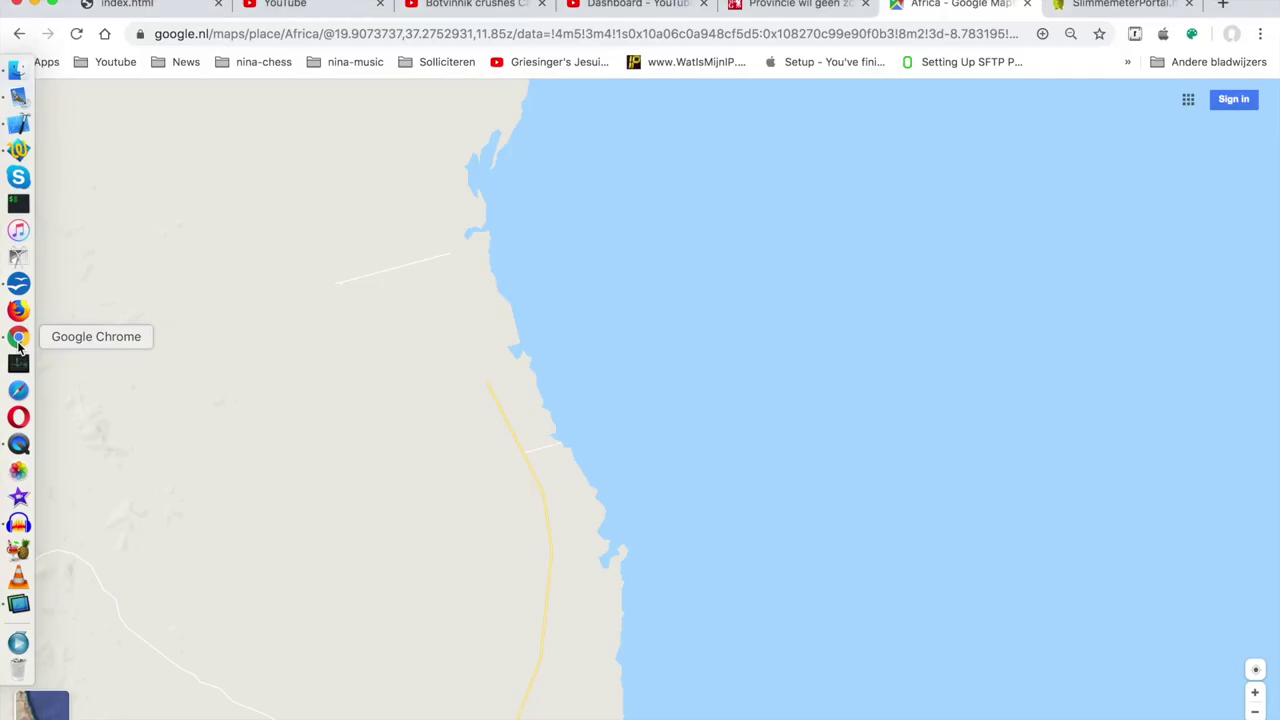
{"action": "left_click", "coordinate": [792, 8]}
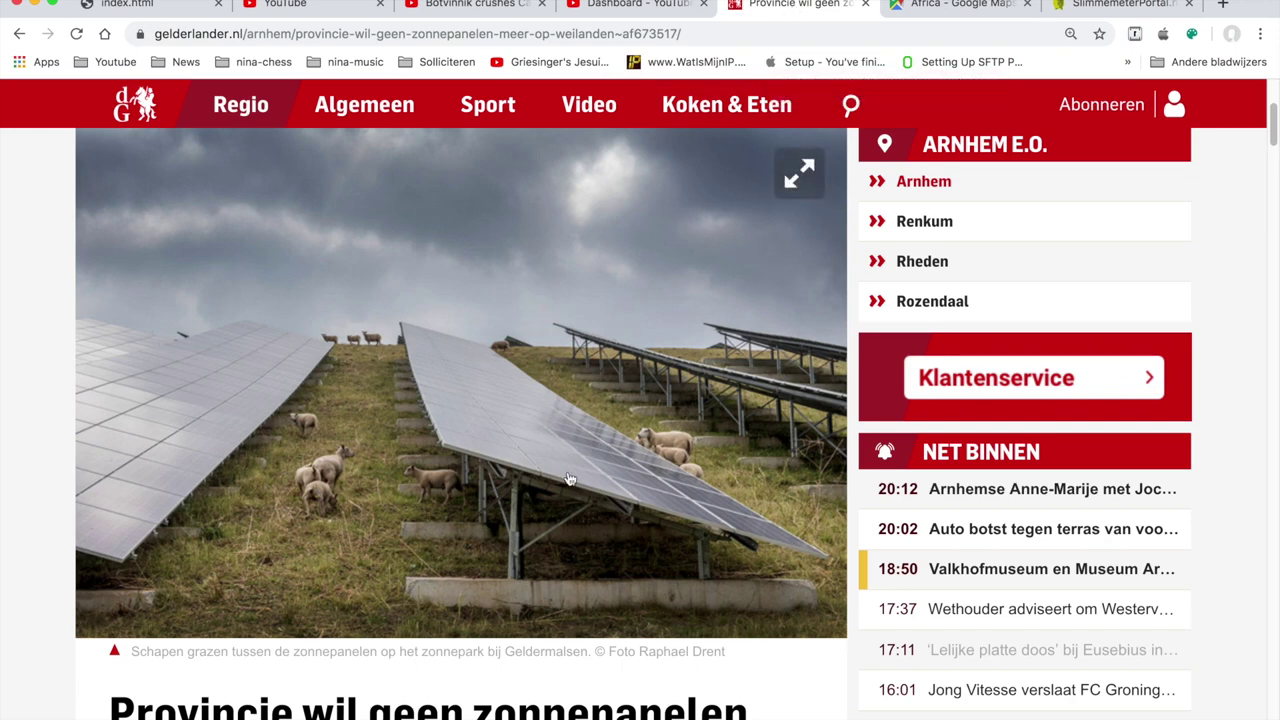